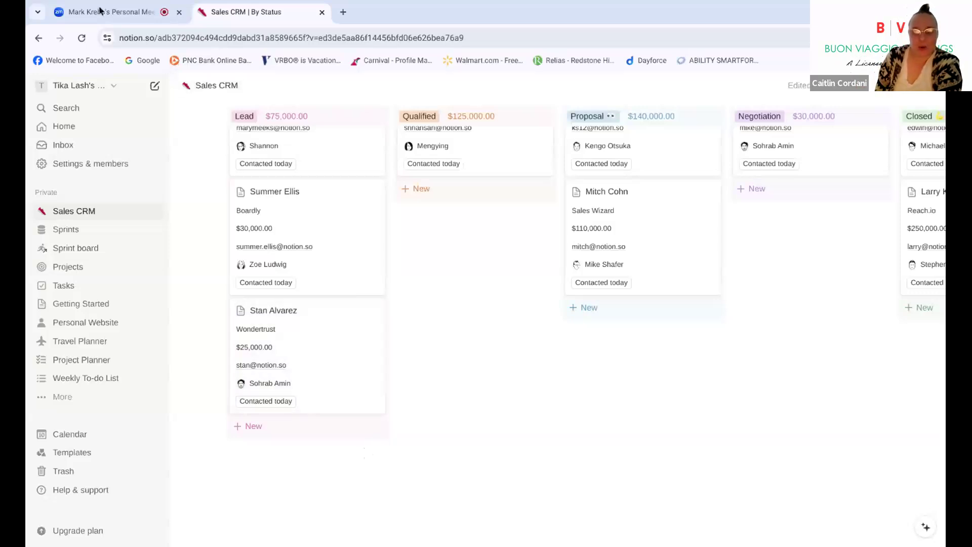
Look over the lead cards and status columns on the Sales CRM board's By Status view
click(130, 11)
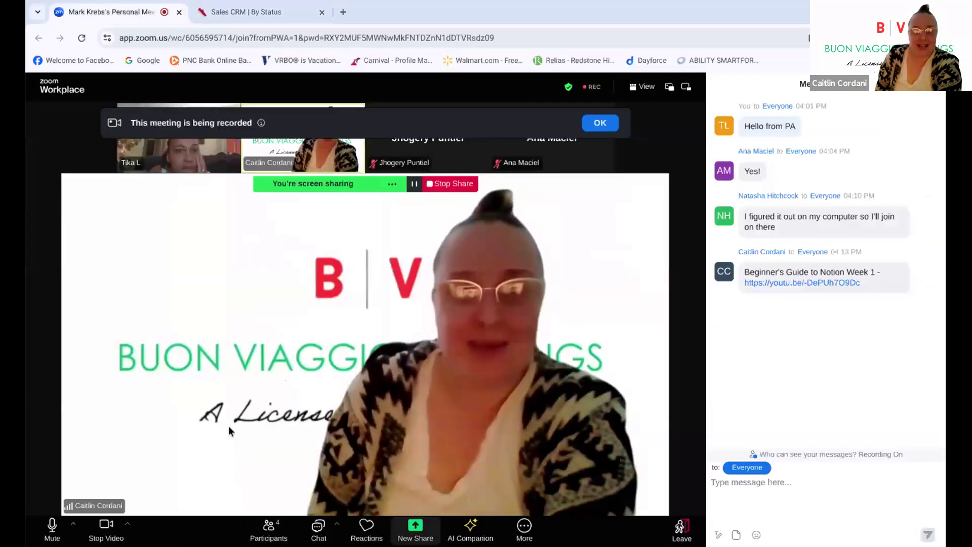
click(293, 14)
scroll(466, 473, up, 5)
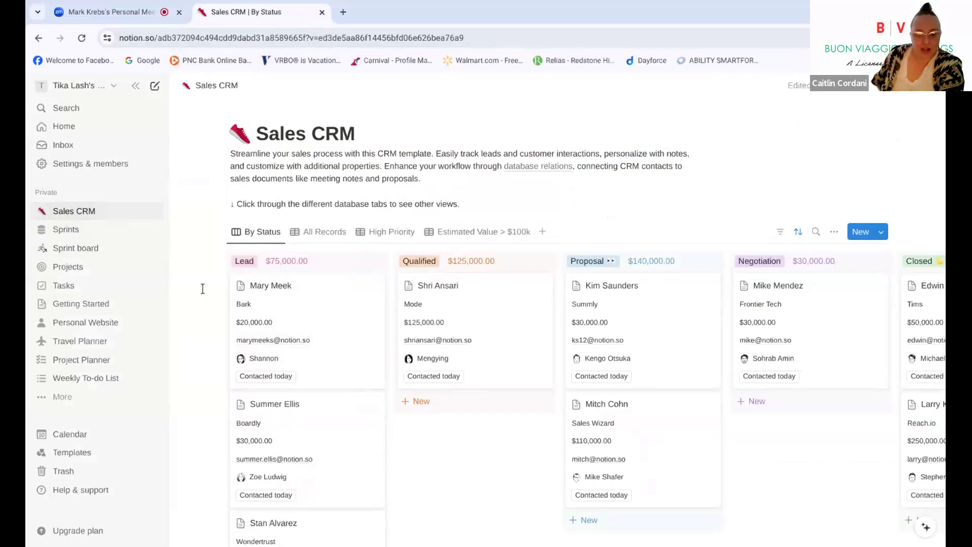
scroll(580, 400, down, 3)
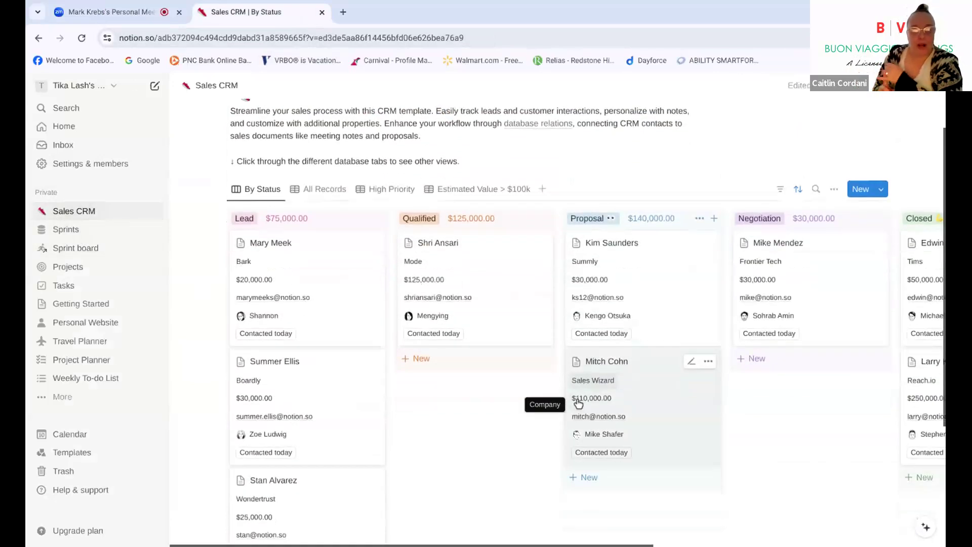
scroll(579, 402, down, 3)
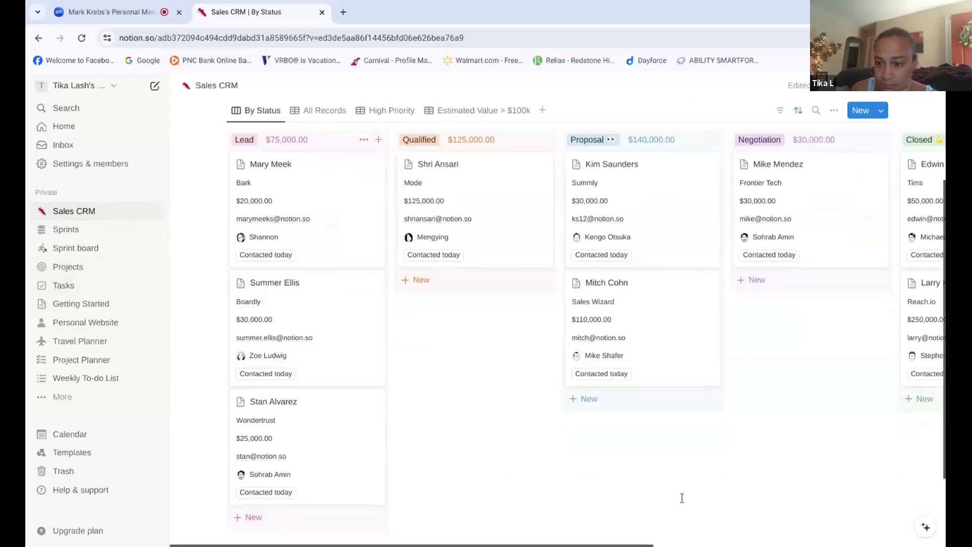
scroll(679, 499, down, 2)
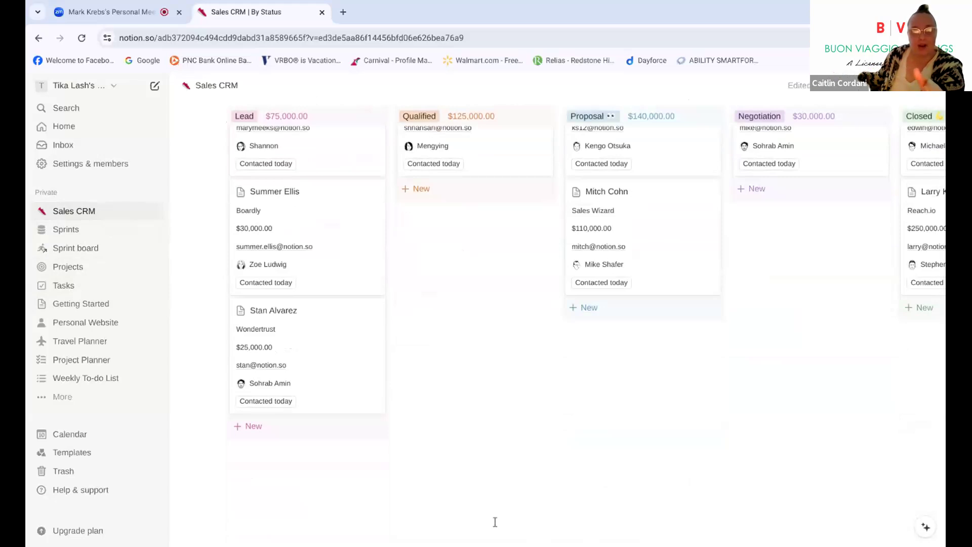
scroll(465, 526, up, 1)
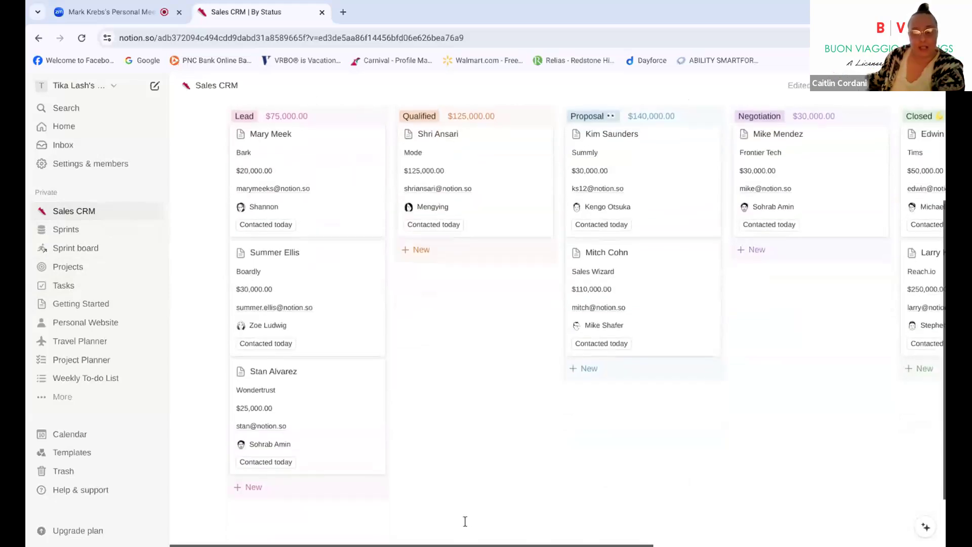
scroll(465, 521, up, 1)
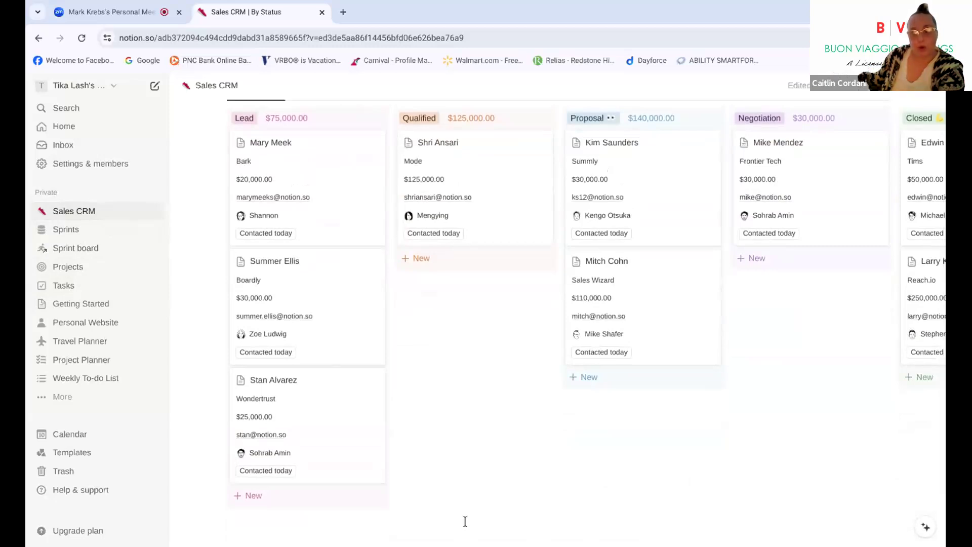
scroll(465, 522, up, 1)
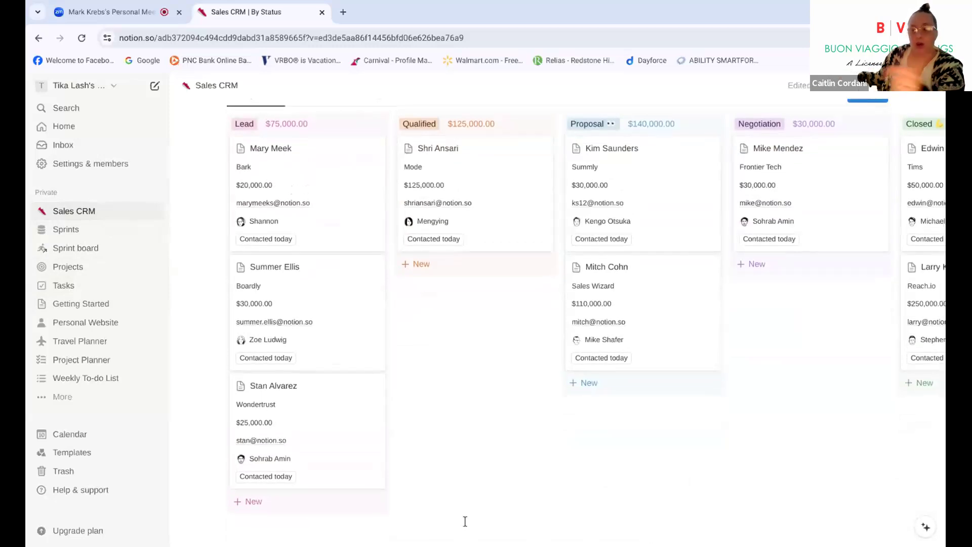
scroll(465, 521, up, 1)
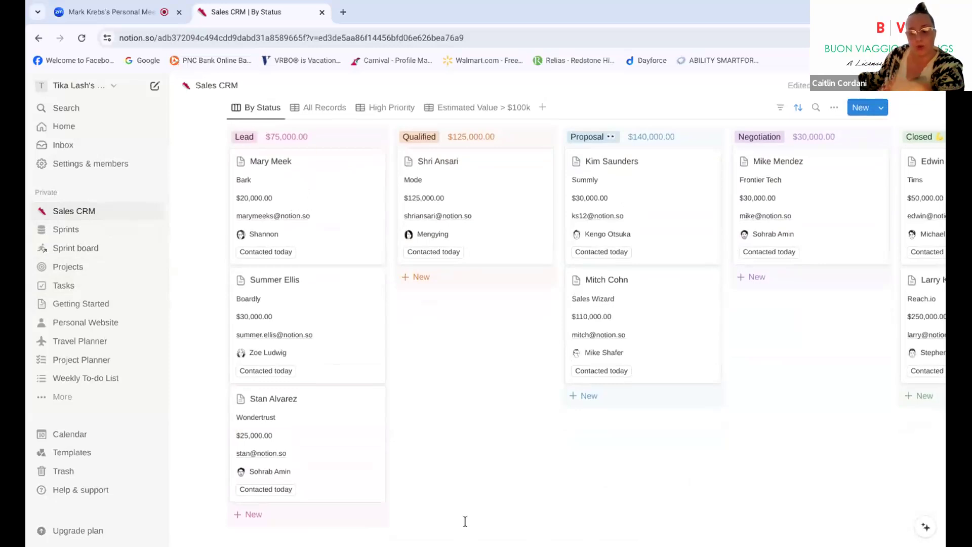
scroll(330, 506, down, 4)
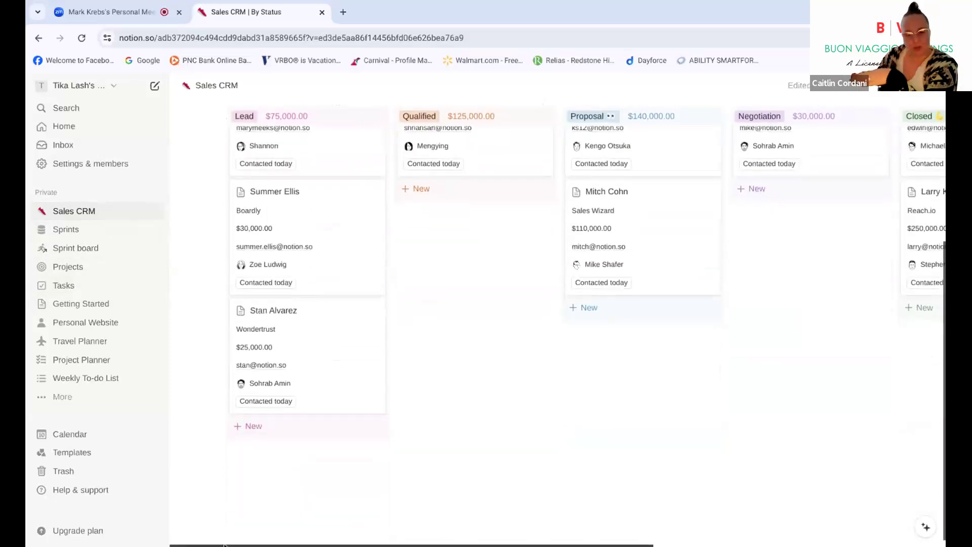
Show the hidden No Status group as a column on the By Status board
scroll(330, 506, right, 5)
scroll(587, 521, right, 5)
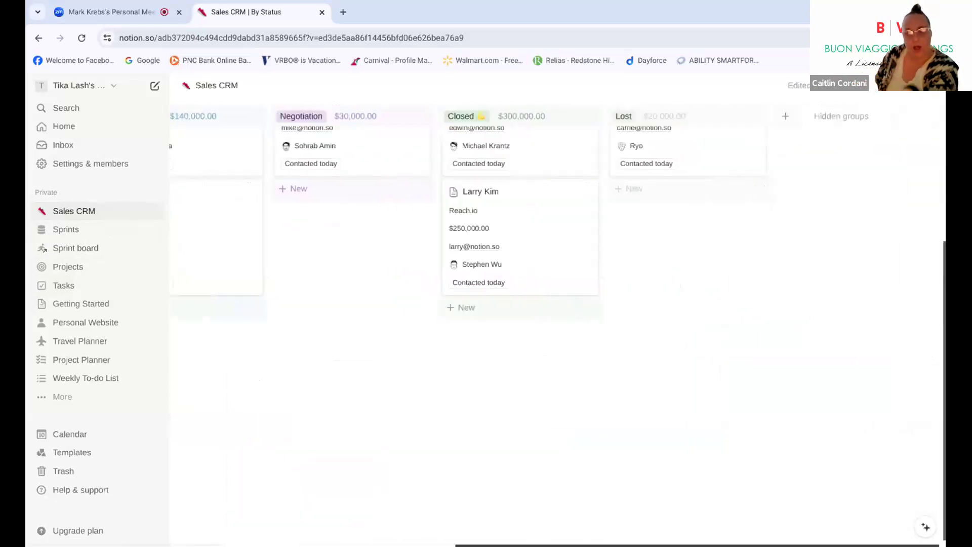
scroll(588, 522, up, 2)
scroll(587, 522, up, 3)
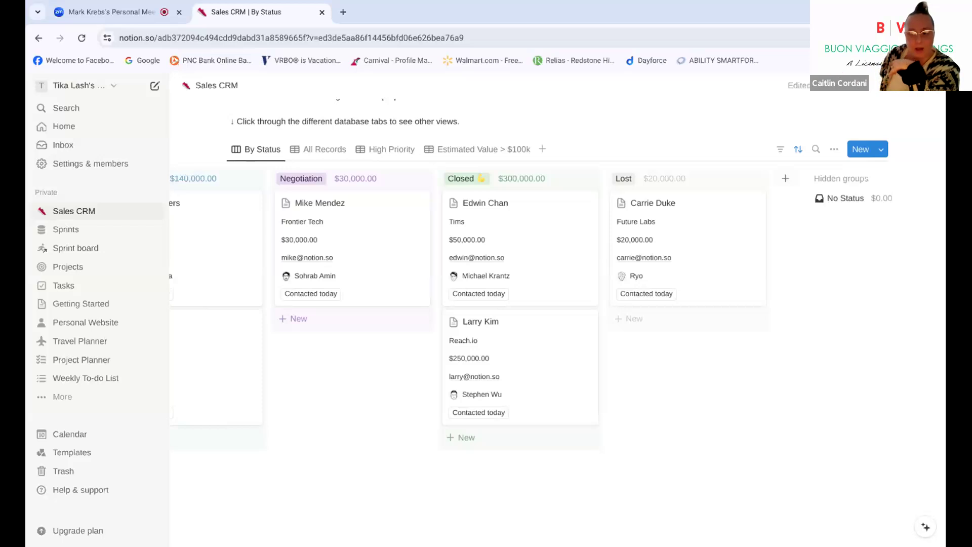
click(824, 201)
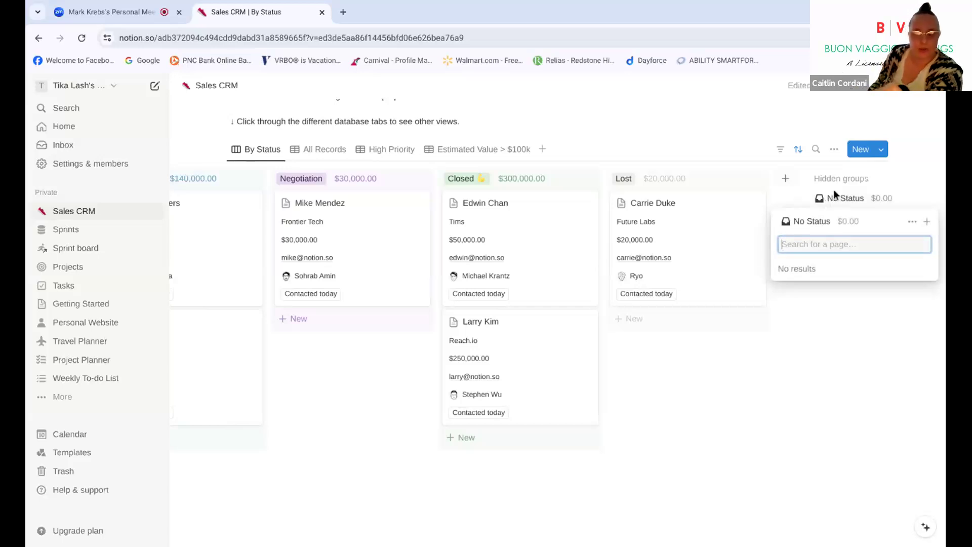
click(914, 223)
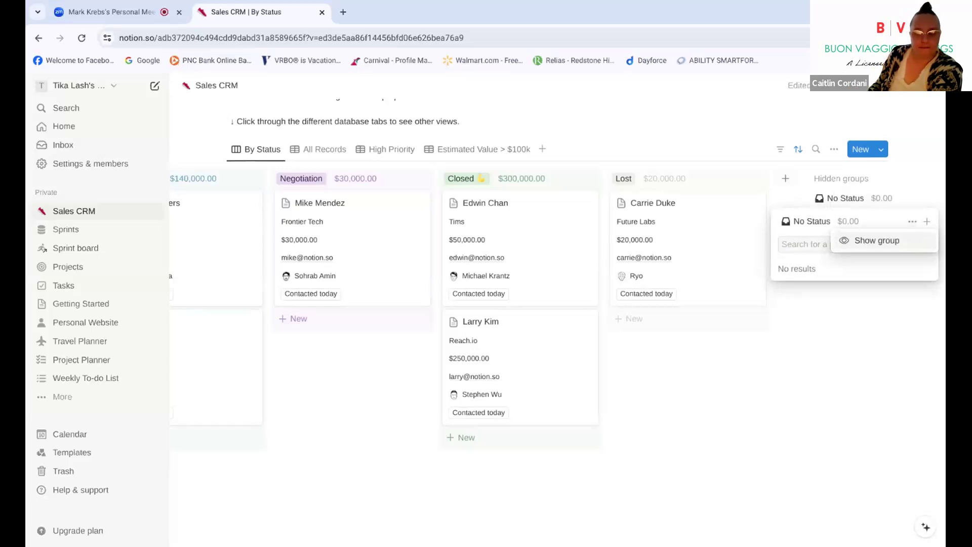
click(894, 241)
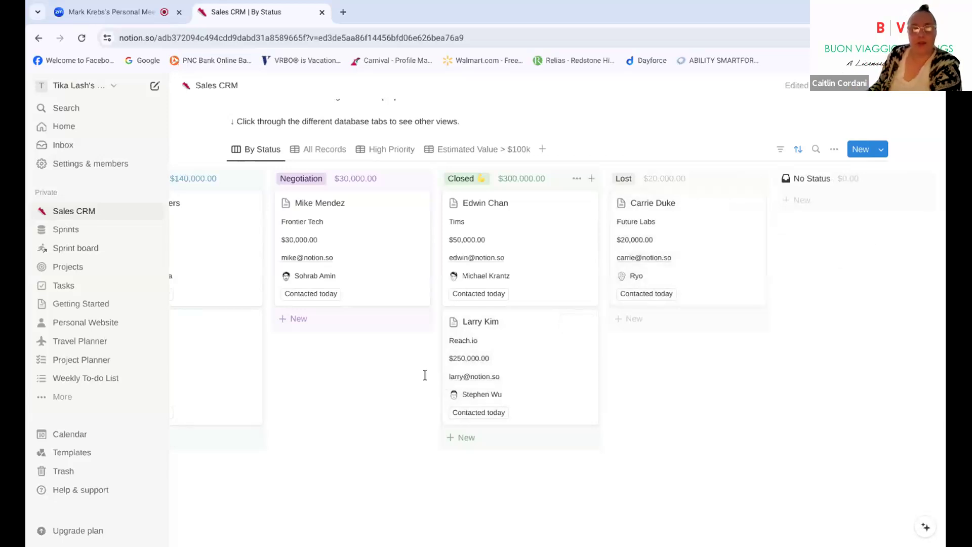
drag(304, 471, 652, 421)
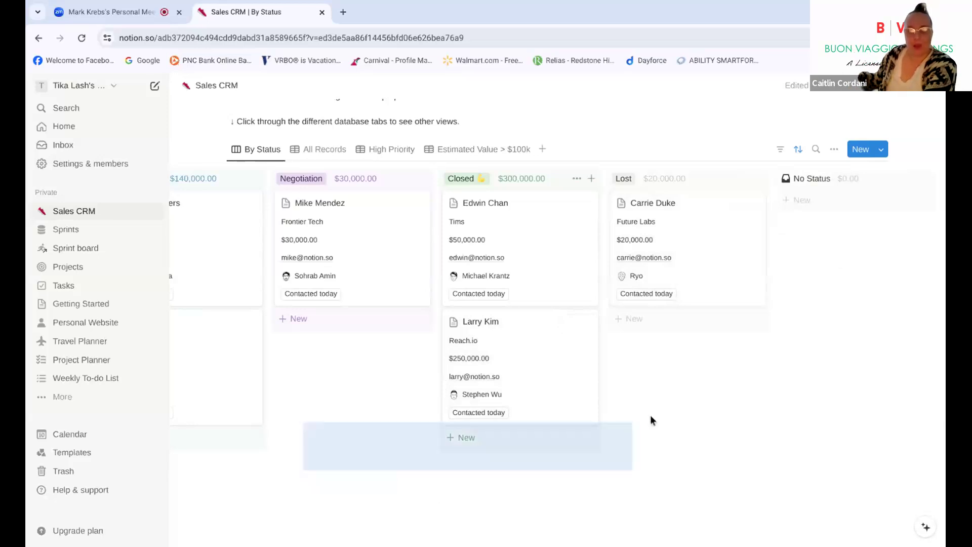
click(472, 459)
Rename the Negotiation status group to "Prospective"
scroll(461, 455, down, 3)
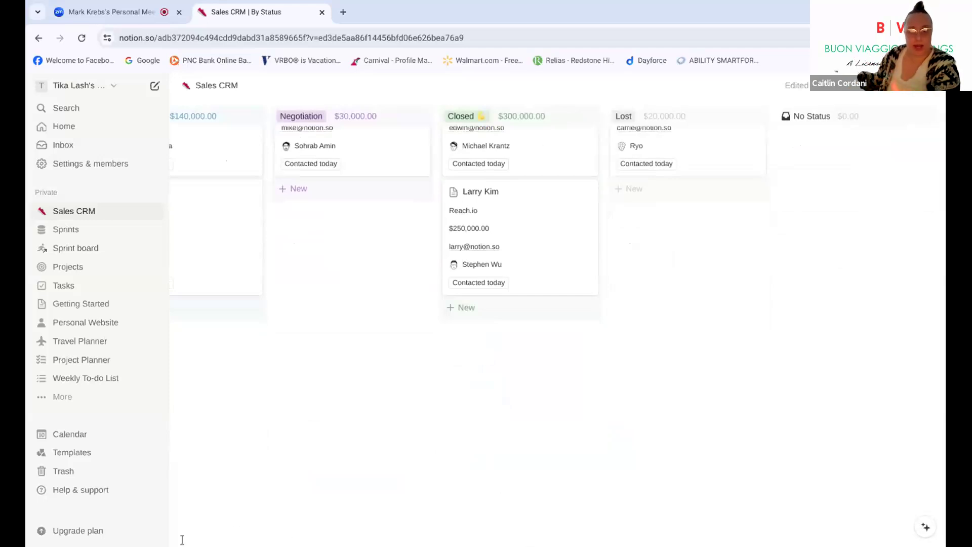
scroll(210, 543, left, 3)
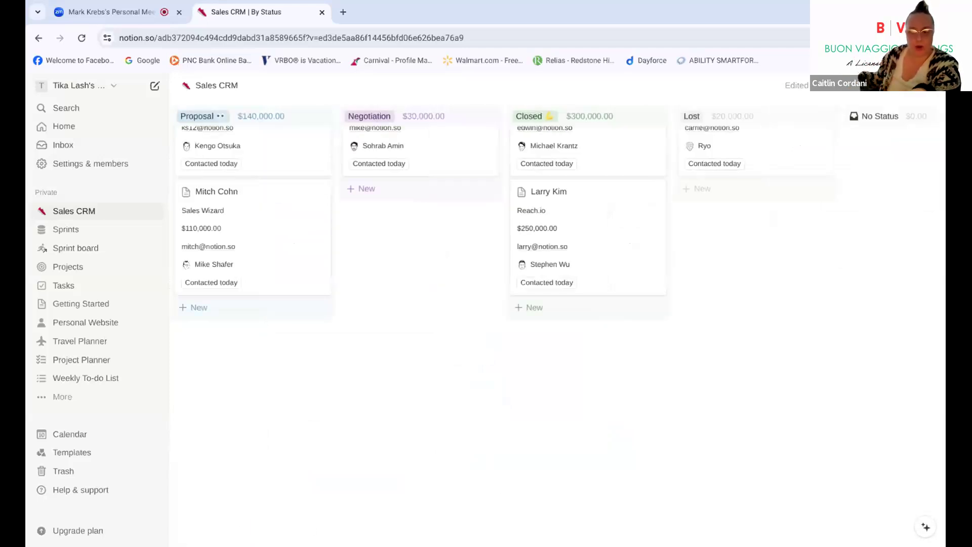
scroll(254, 456, up, 5)
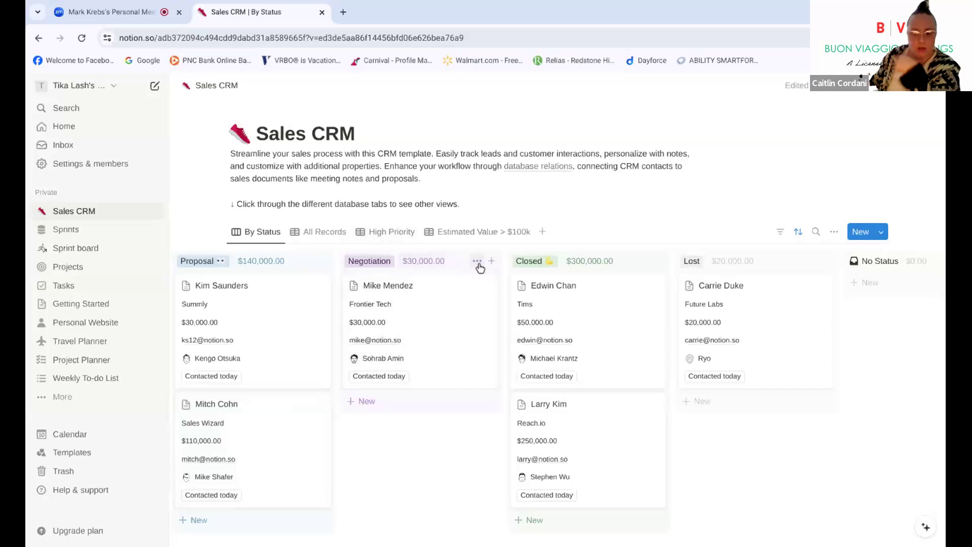
click(477, 261)
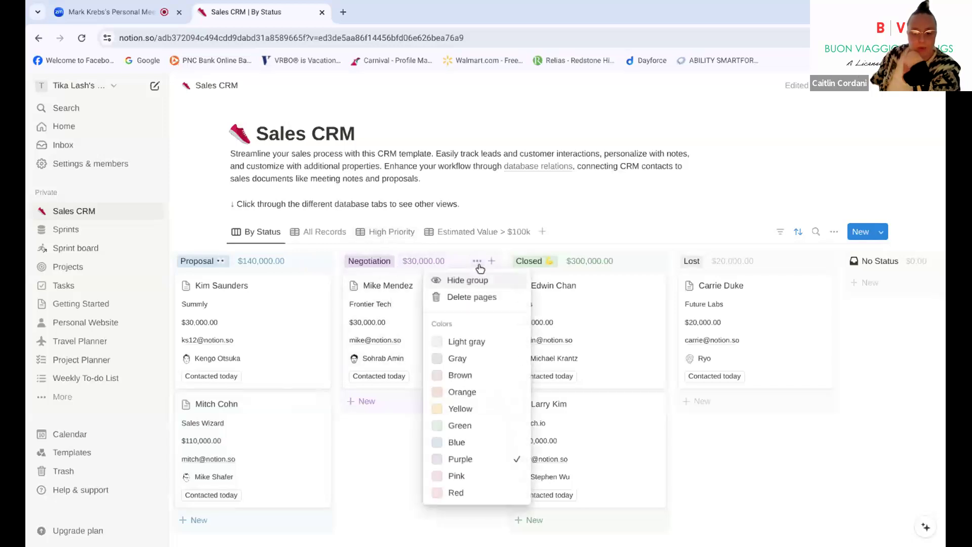
click(364, 262)
click(384, 262)
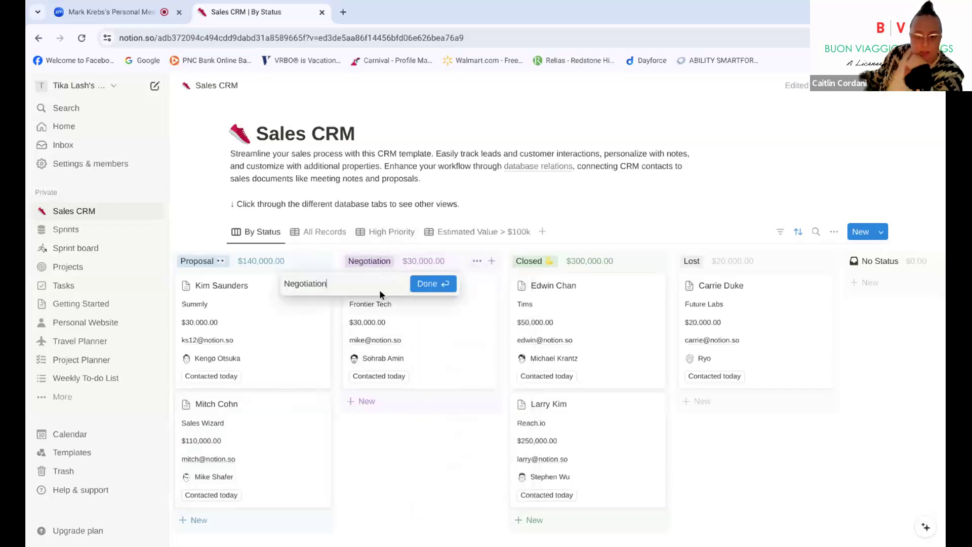
drag(381, 292, 278, 285)
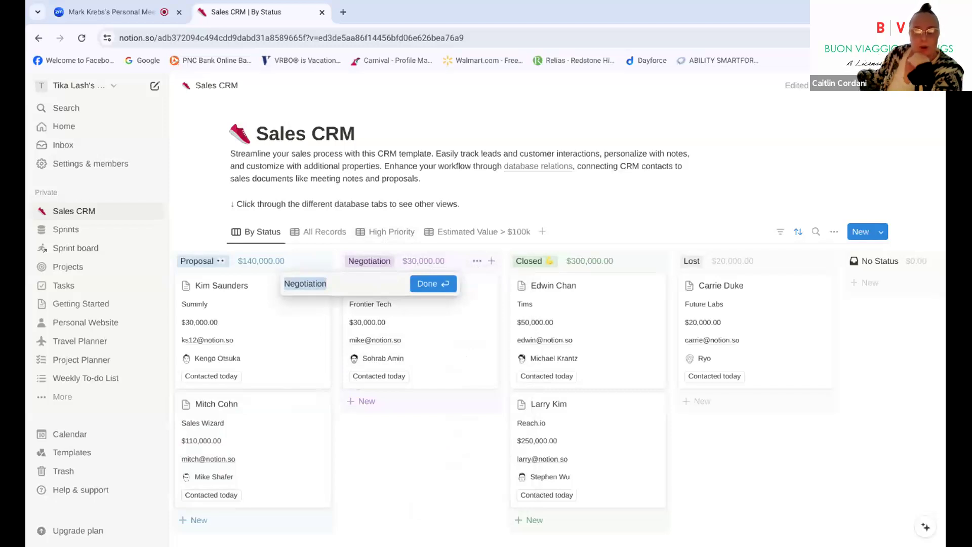
text(Prospective)
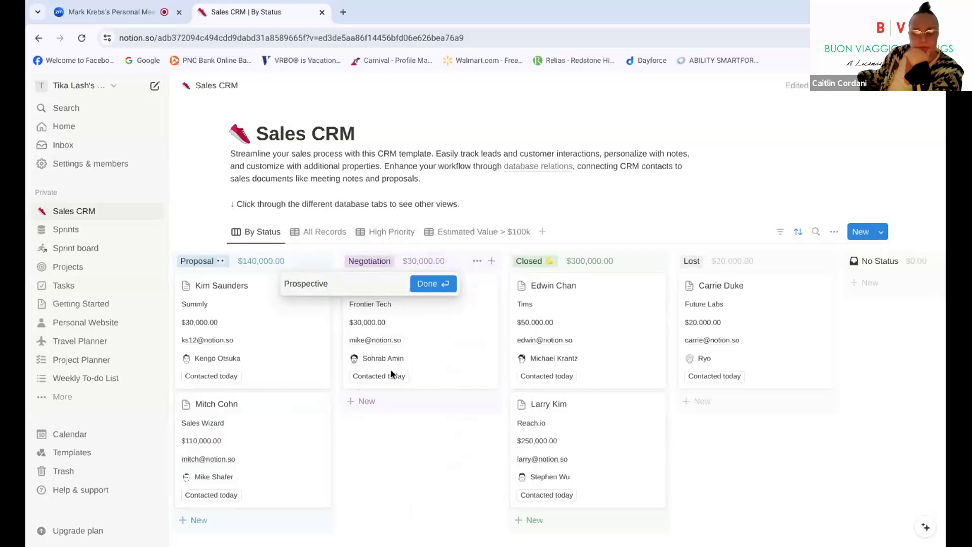
click(431, 286)
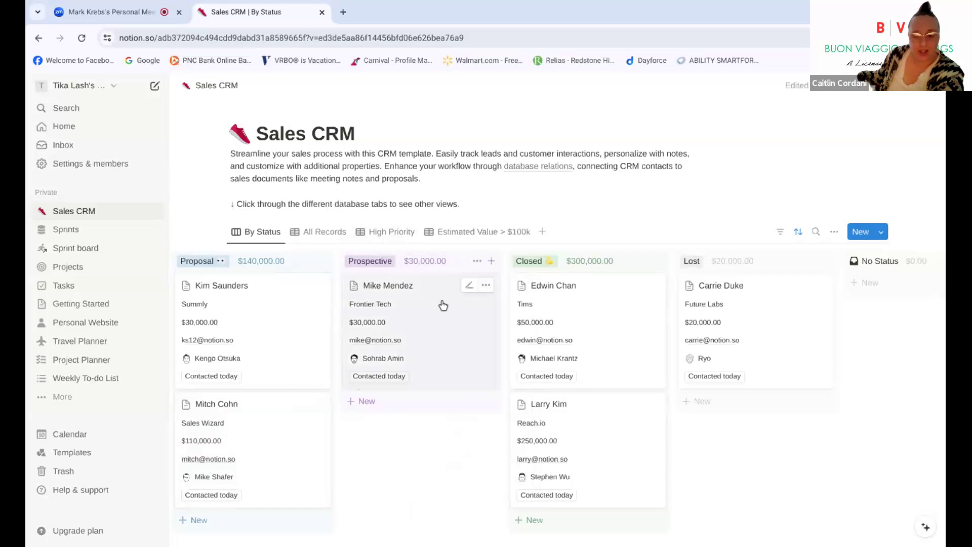
Move the Frontier Tech card into the Proposal column and return it to the Prospective column
drag(439, 299, 269, 462)
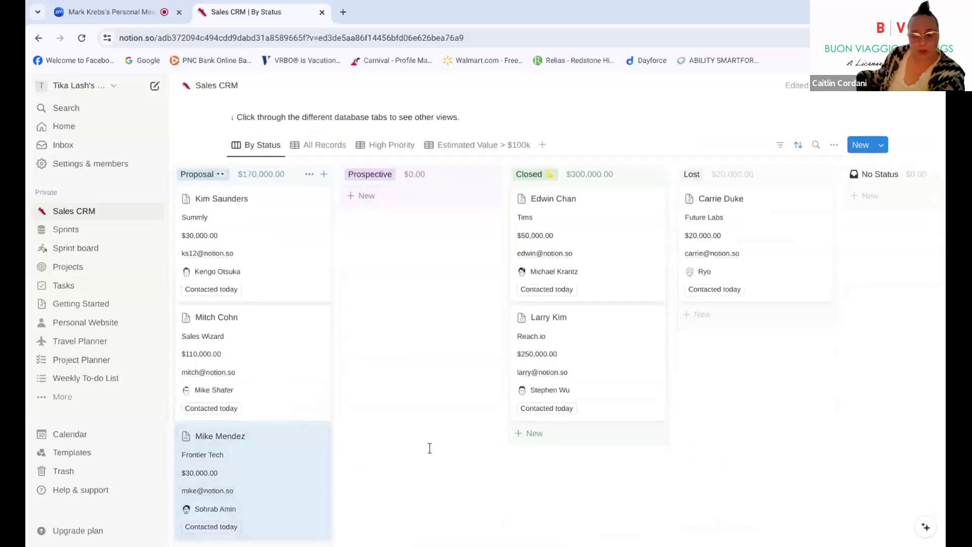
drag(600, 242, 578, 236)
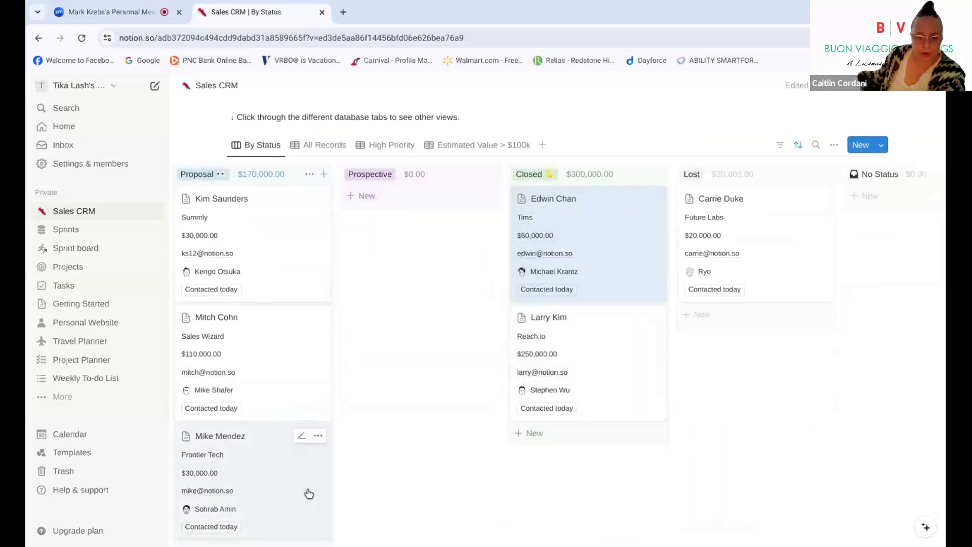
drag(284, 492, 433, 220)
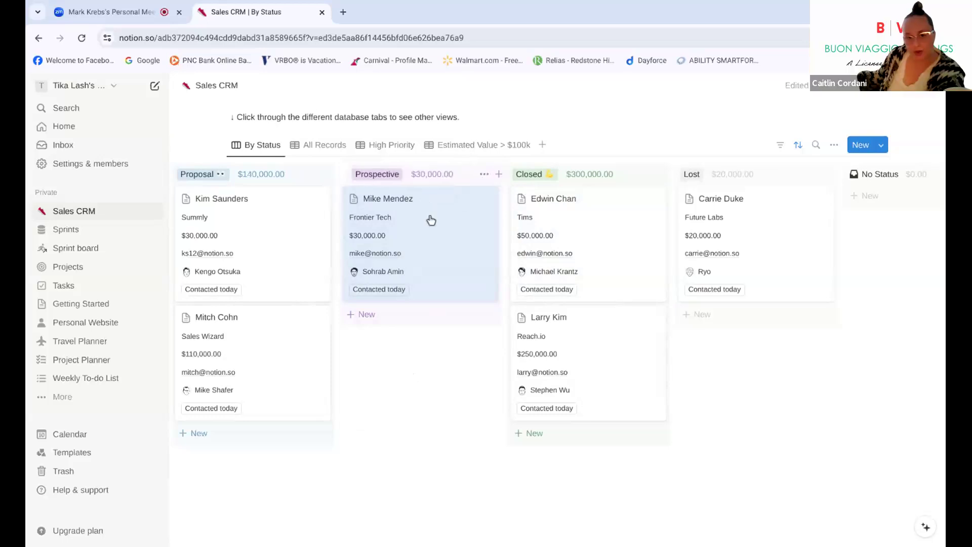
Check the Prospective group's visibility and colour options without changing them
drag(432, 178, 454, 204)
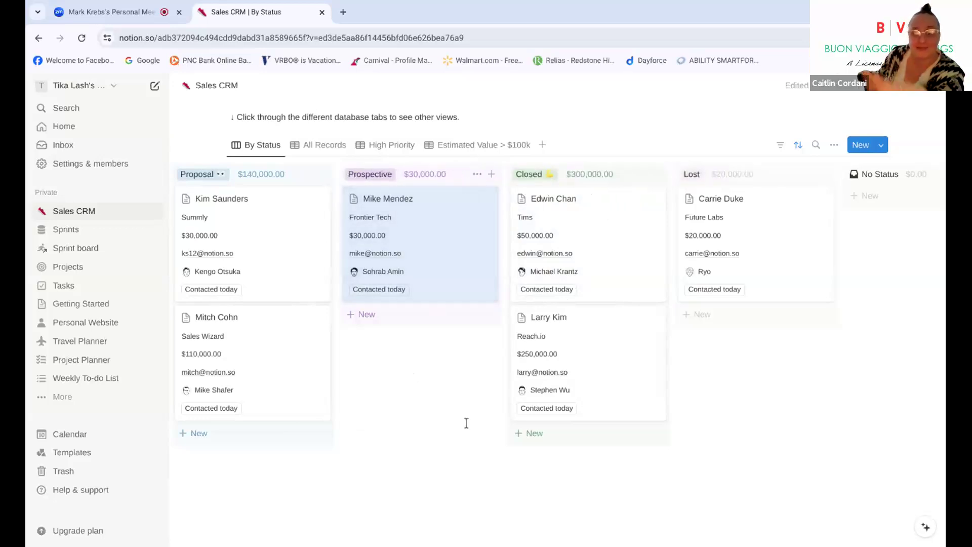
click(478, 176)
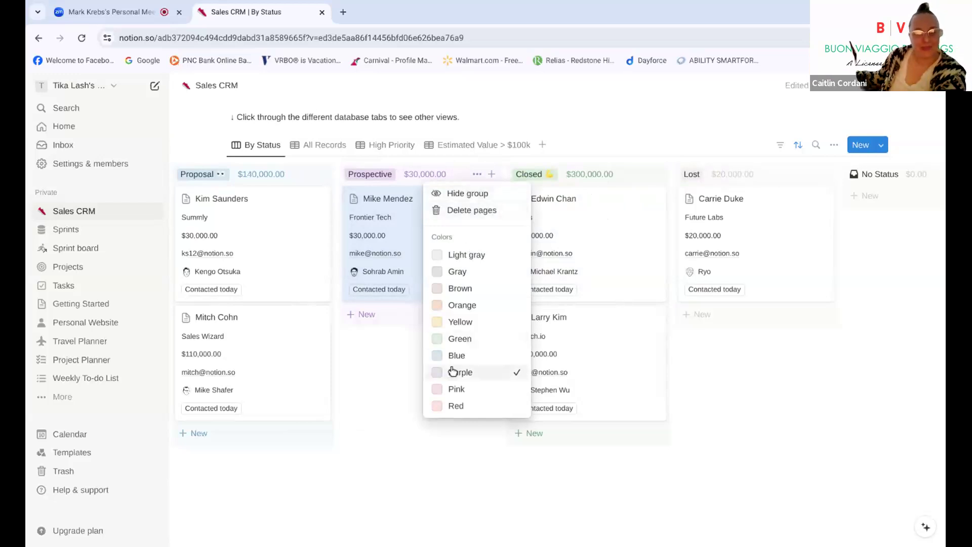
click(427, 456)
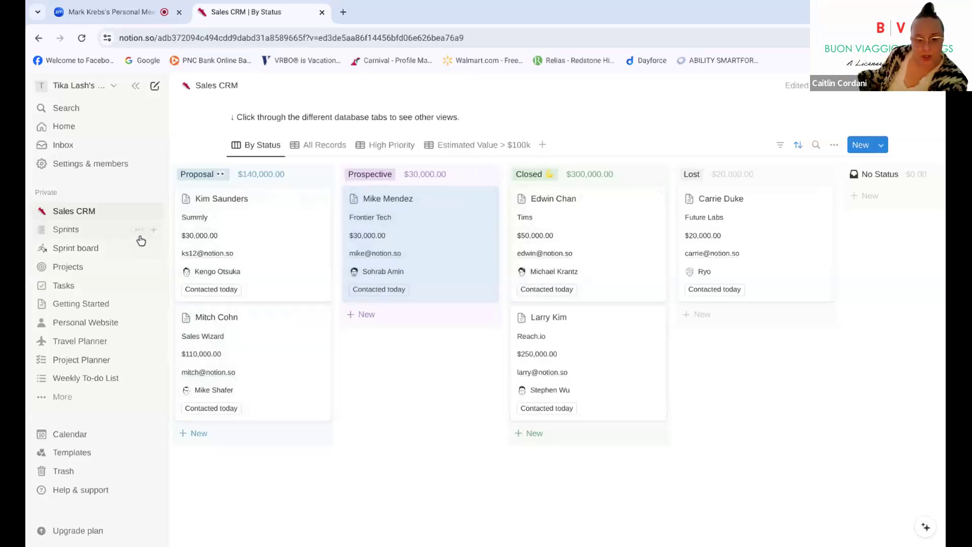
Go through the All Records, High Priority and Estimated Value > $100k views, and check the last one's view options
scroll(253, 304, up, 3)
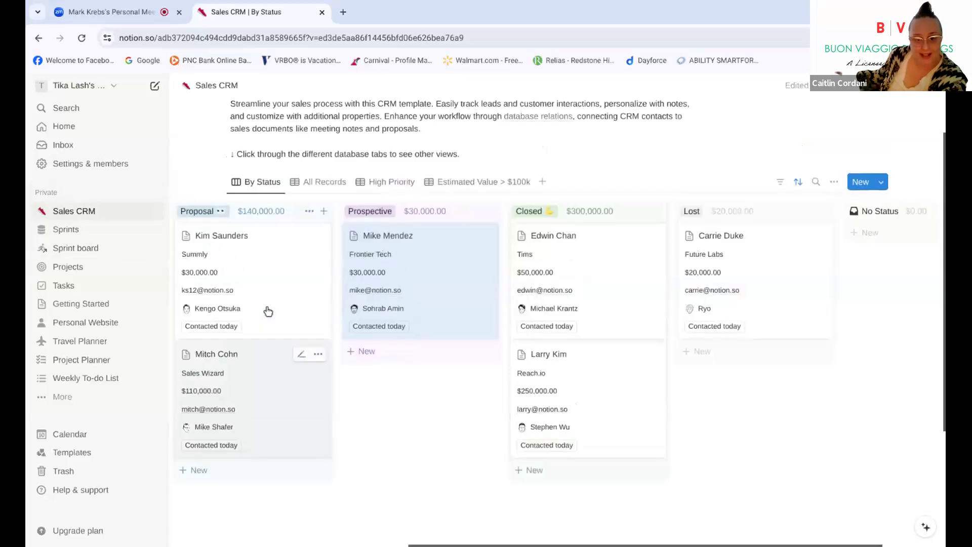
click(320, 220)
click(392, 229)
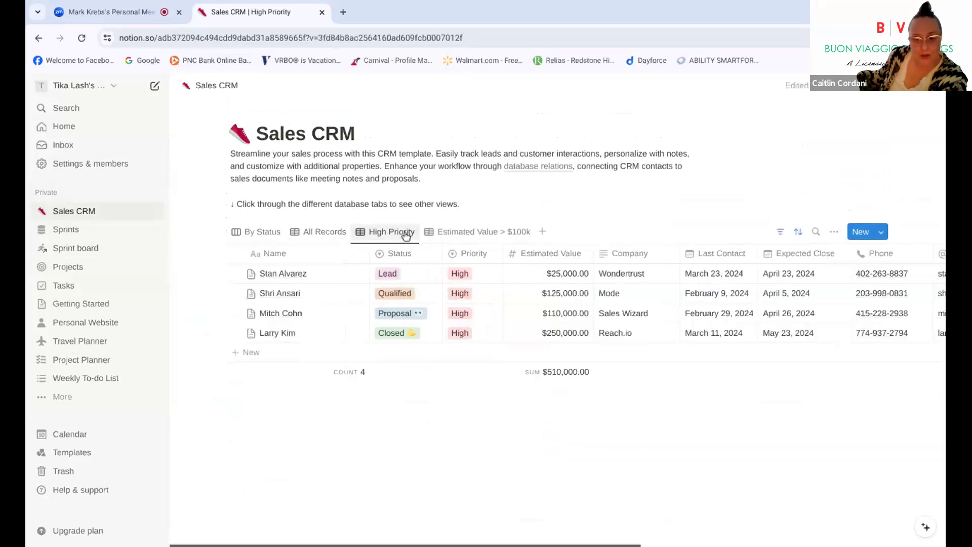
click(468, 234)
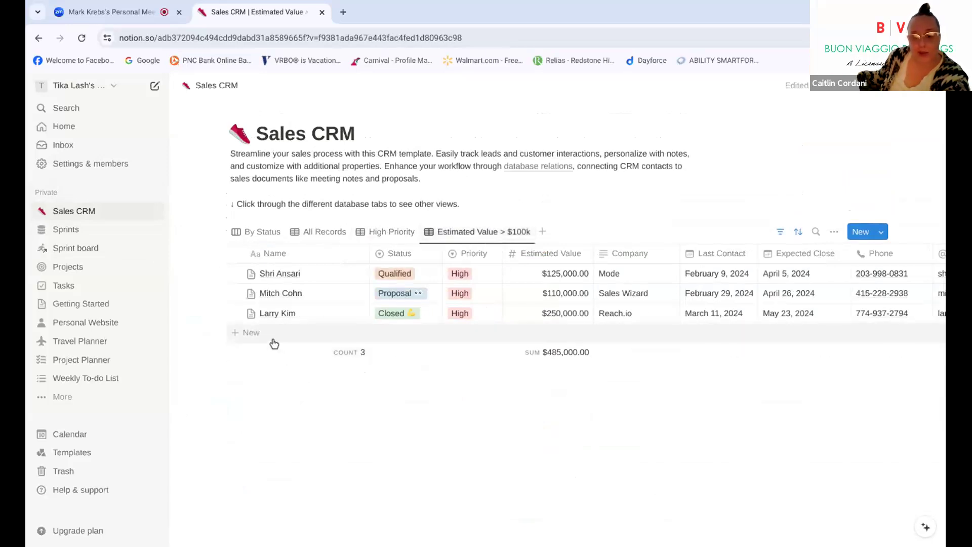
click(835, 232)
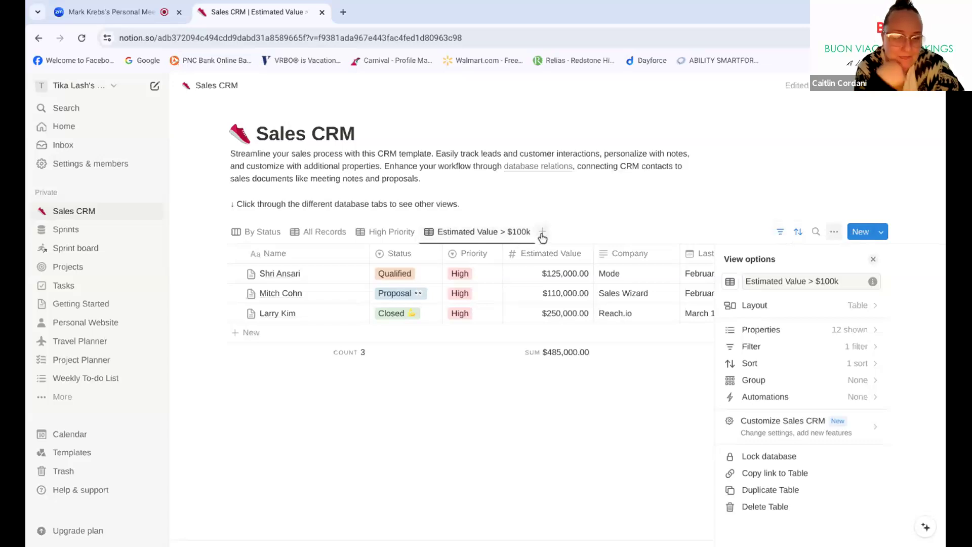
click(276, 444)
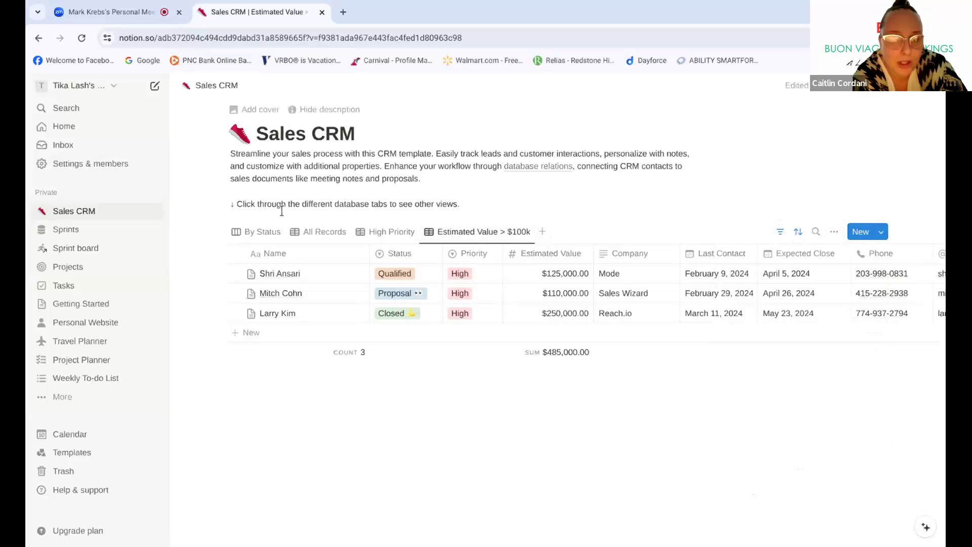
Change the Sales CRM page's icon to the cowboy hat face emoji and rename the page "Hello guys"
click(249, 141)
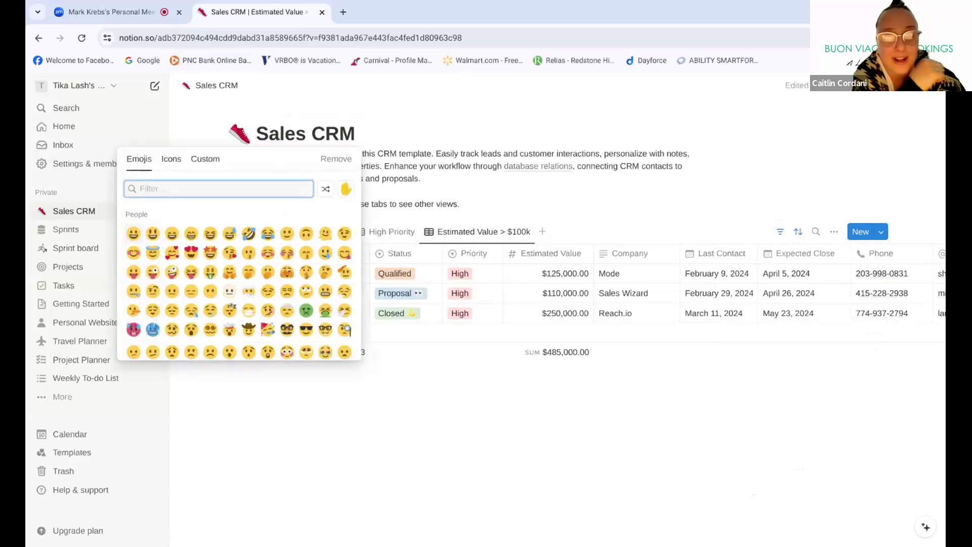
click(248, 329)
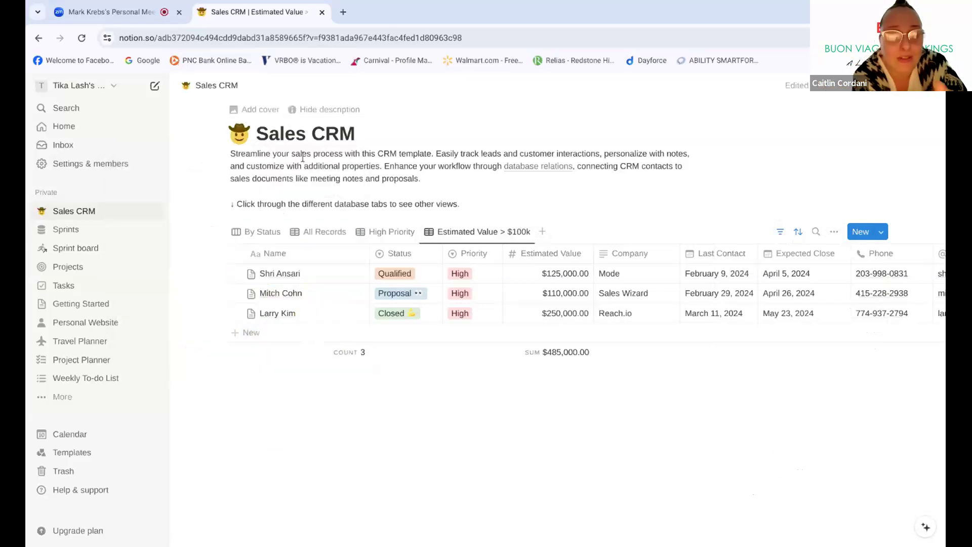
click(295, 135)
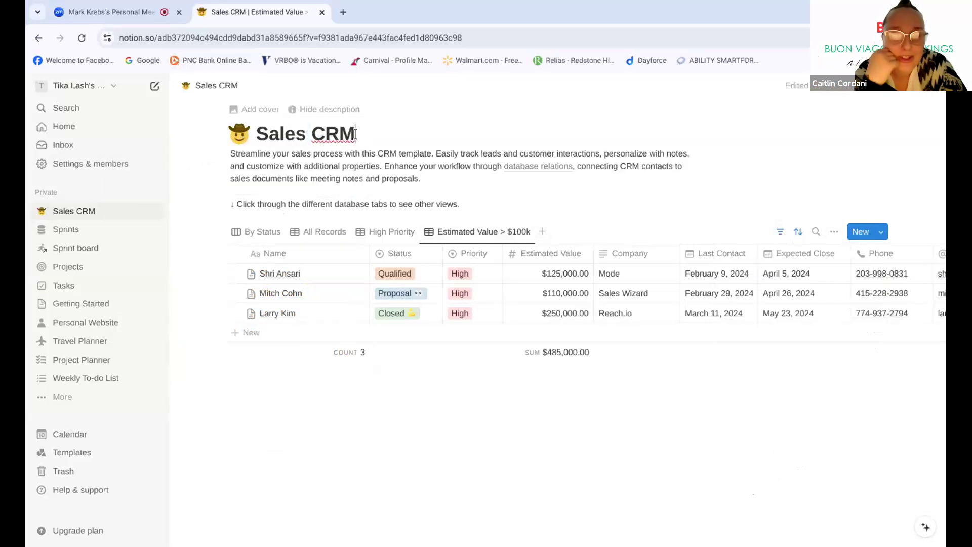
key(BackSpace)
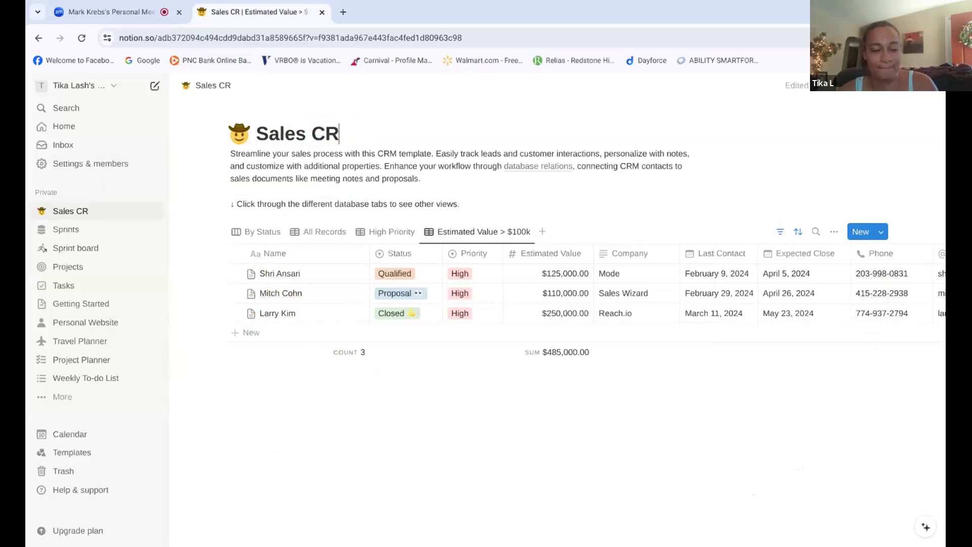
text(M)
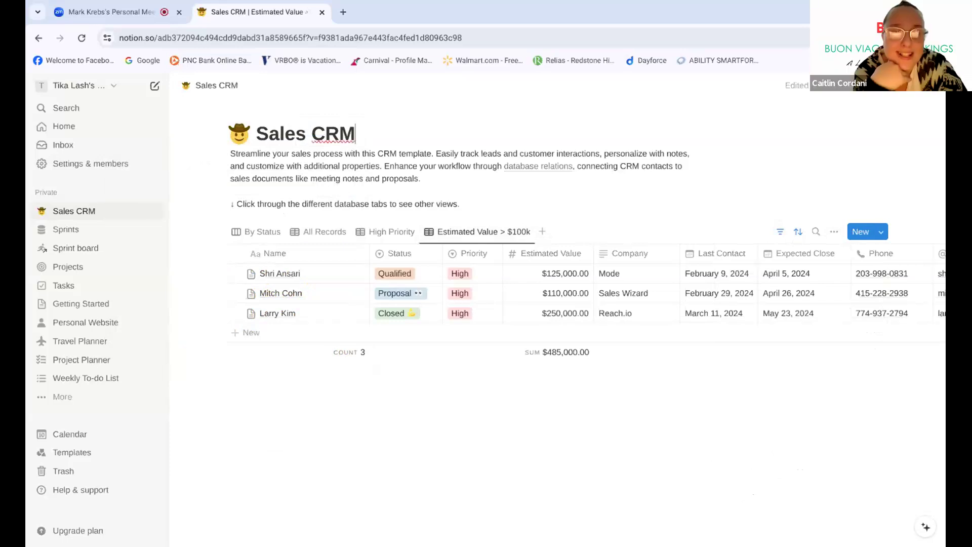
key(BackSpace)
key(BackSpace)
key(BackSpace)
key(BackSpace)
key(BackSpace)
key(BackSpace)
key(BackSpace)
key(BackSpace)
key(BackSpace)
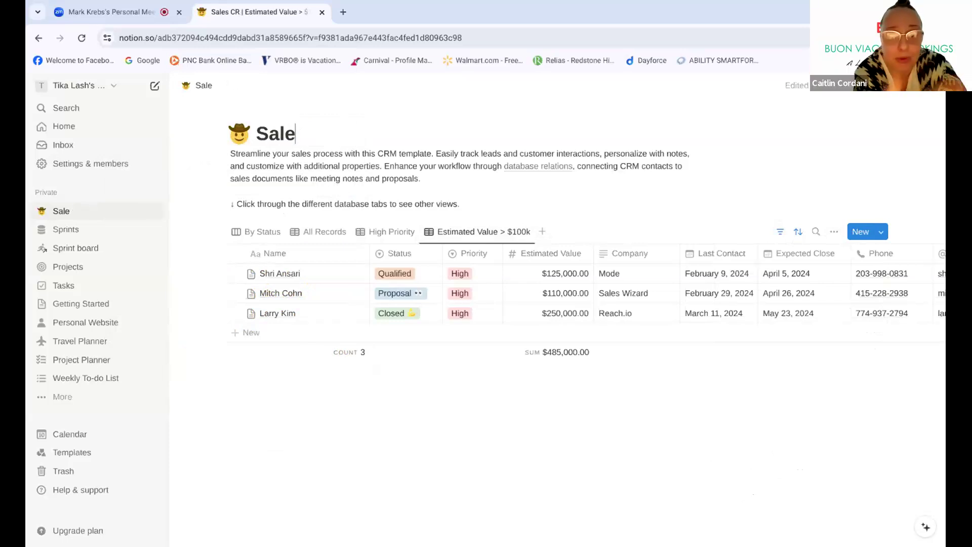
text(Hel)
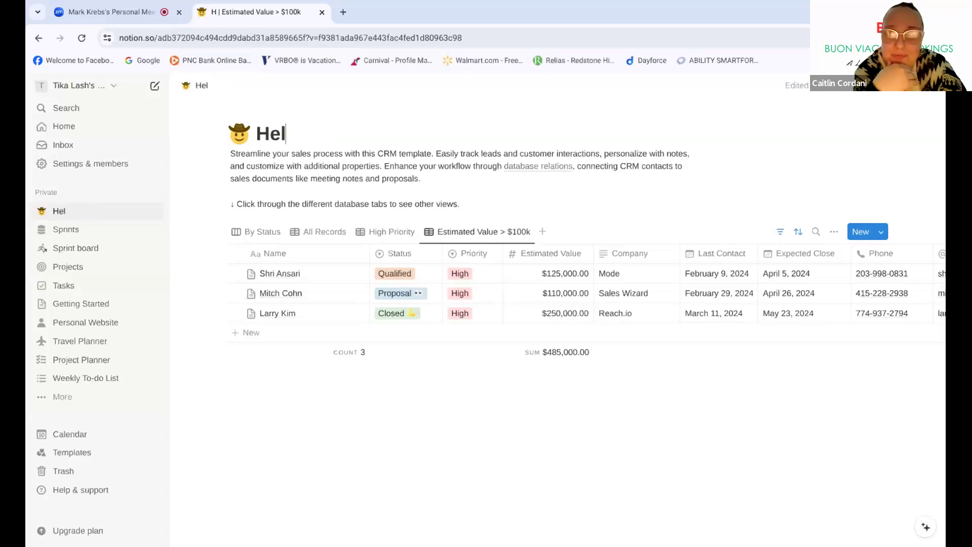
text(lo guys)
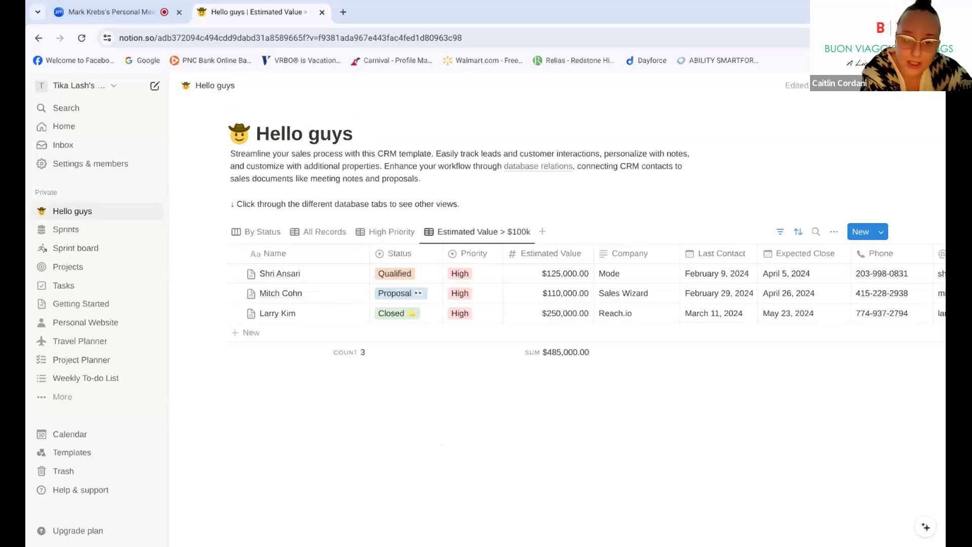
Highlight the description paragraph under the Hello guys title and clear the selection without editing it
click(294, 164)
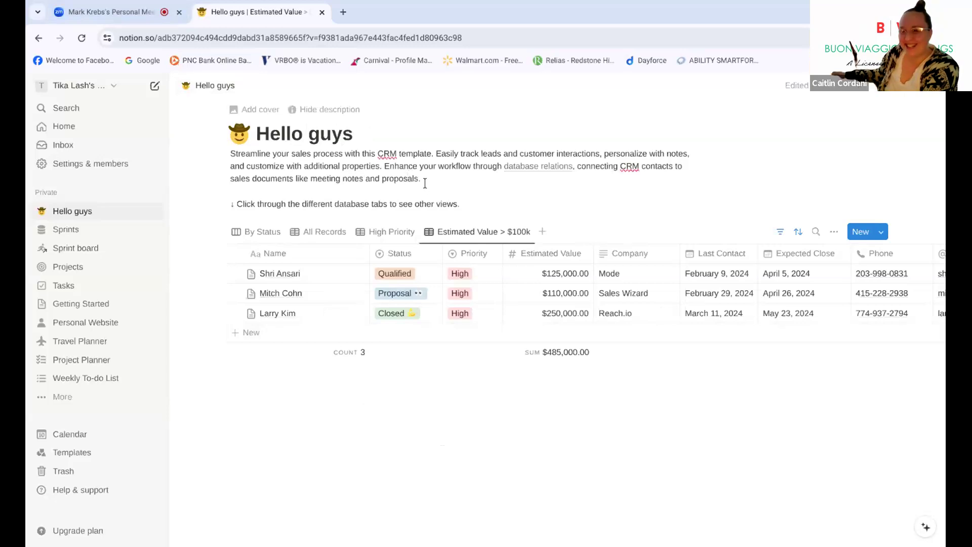
drag(419, 179, 232, 160)
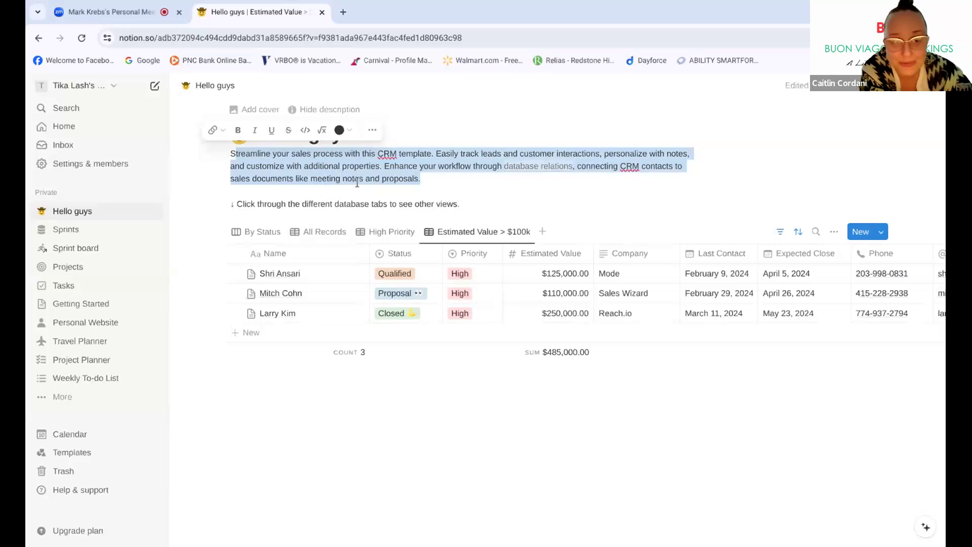
click(390, 190)
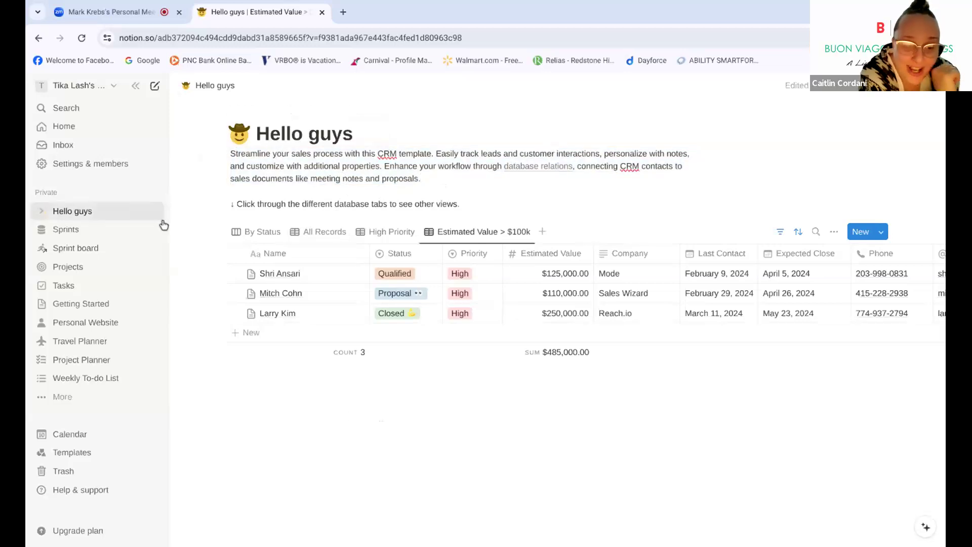
Open the Projects page and change its icon to the disguised face emoji with glasses and moustache
click(71, 269)
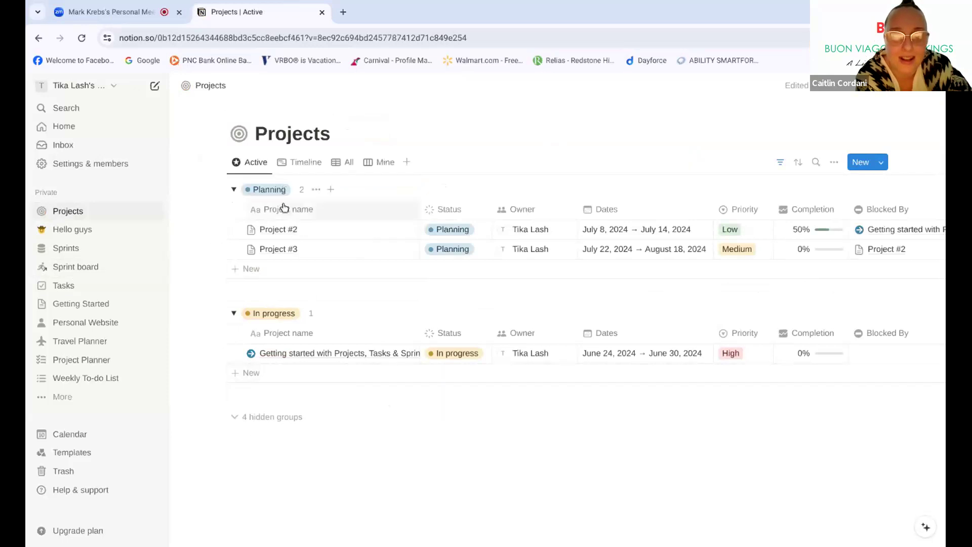
click(243, 138)
scroll(278, 317, down, 2)
scroll(278, 317, down, 3)
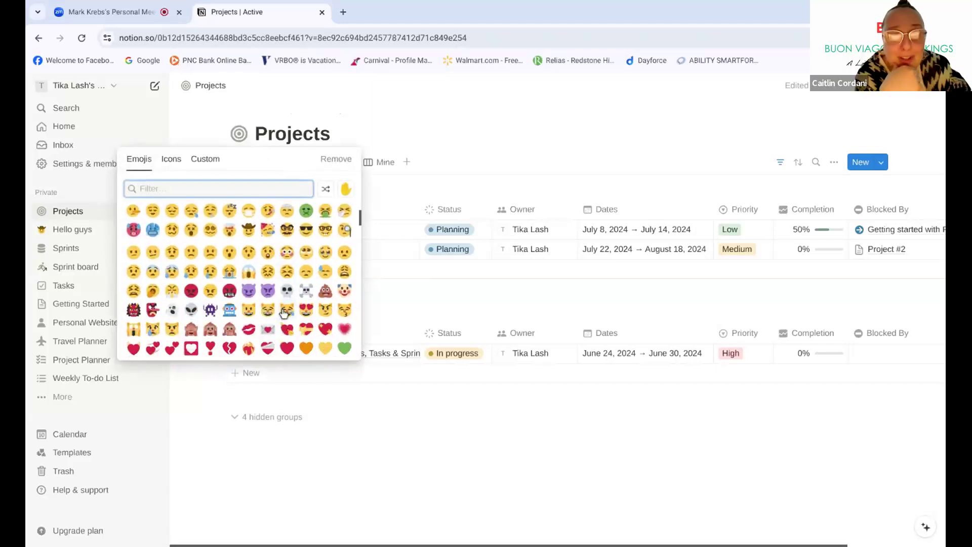
click(287, 231)
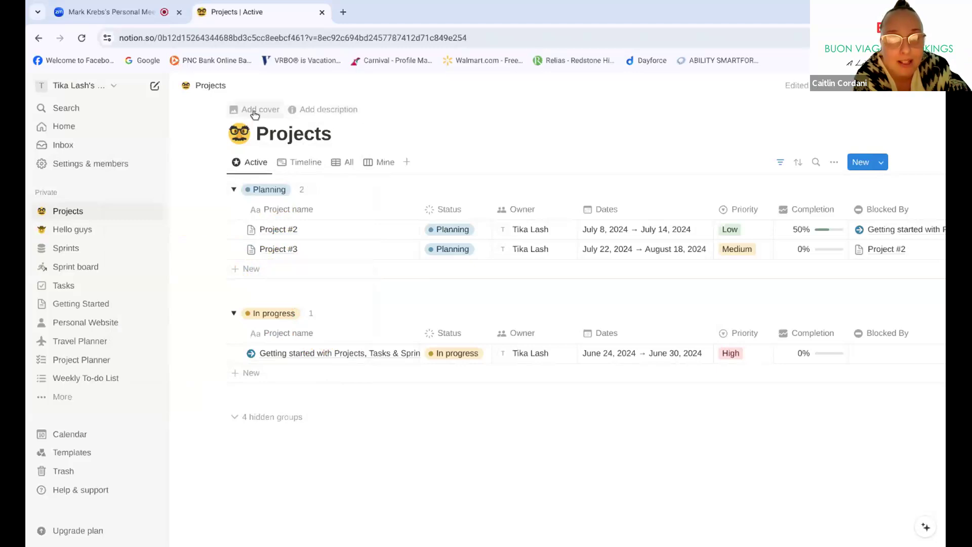
Add the description "Learning phase" and a cover image to the Projects page
click(294, 112)
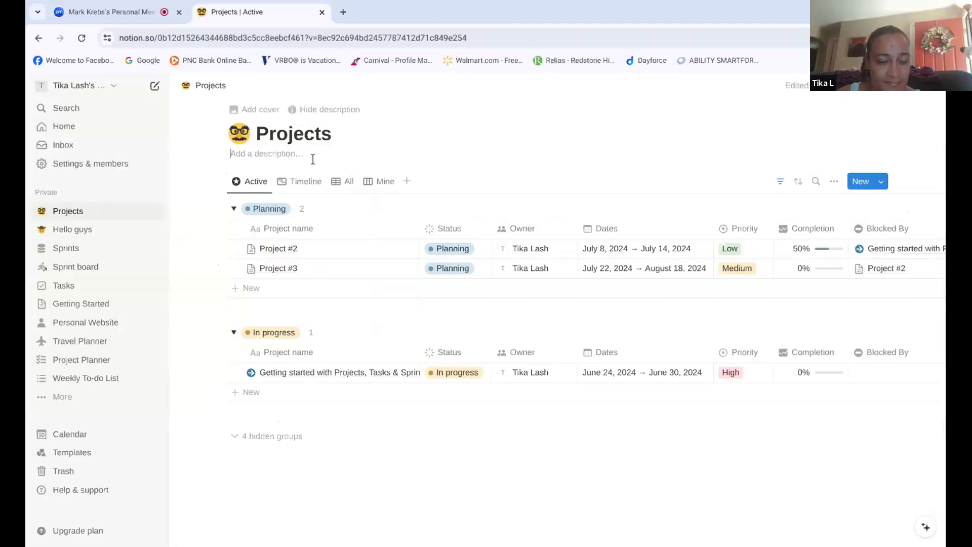
text(Lea)
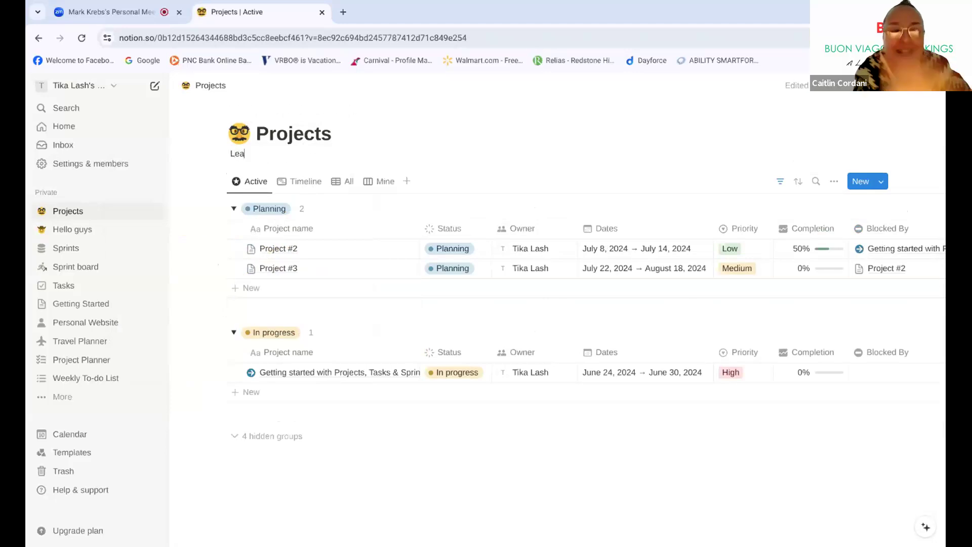
text(rning phase)
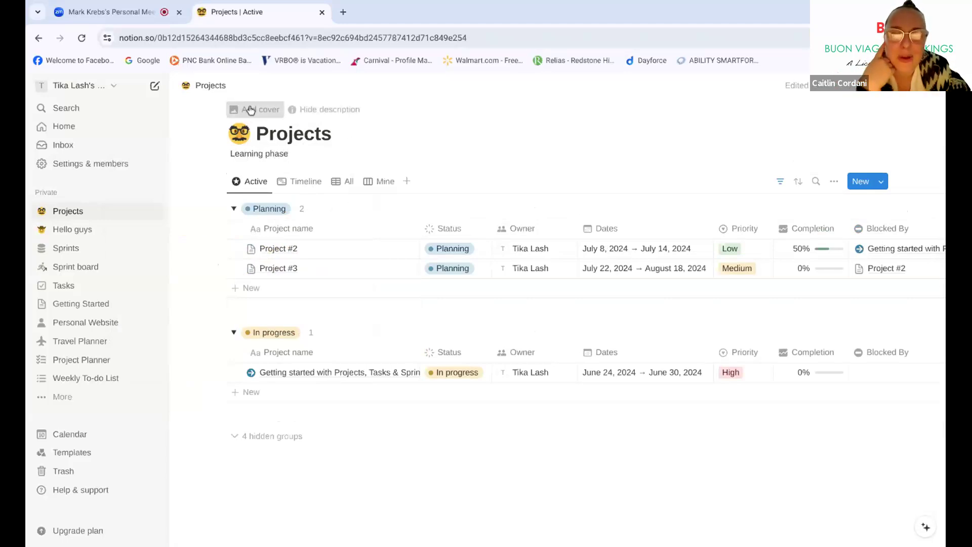
click(250, 109)
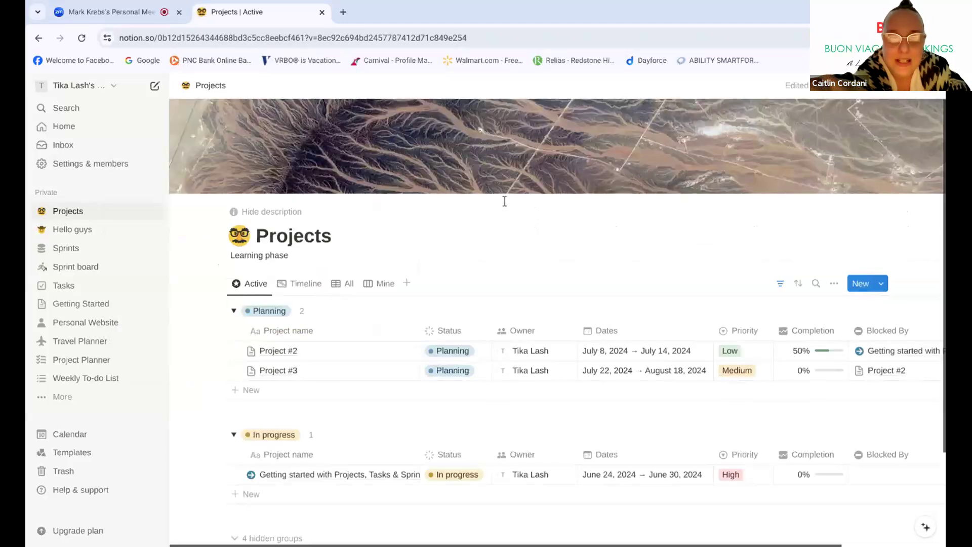
Reposition the Projects cover image to show its upper part, with the top of the dark mountain ridge, and save the position
mouse_move(712, 119)
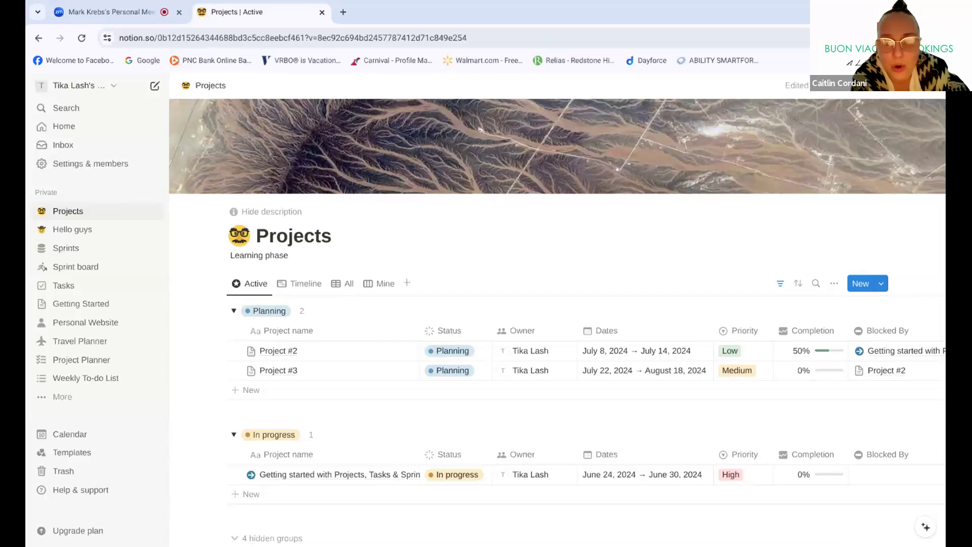
mouse_move(565, 103)
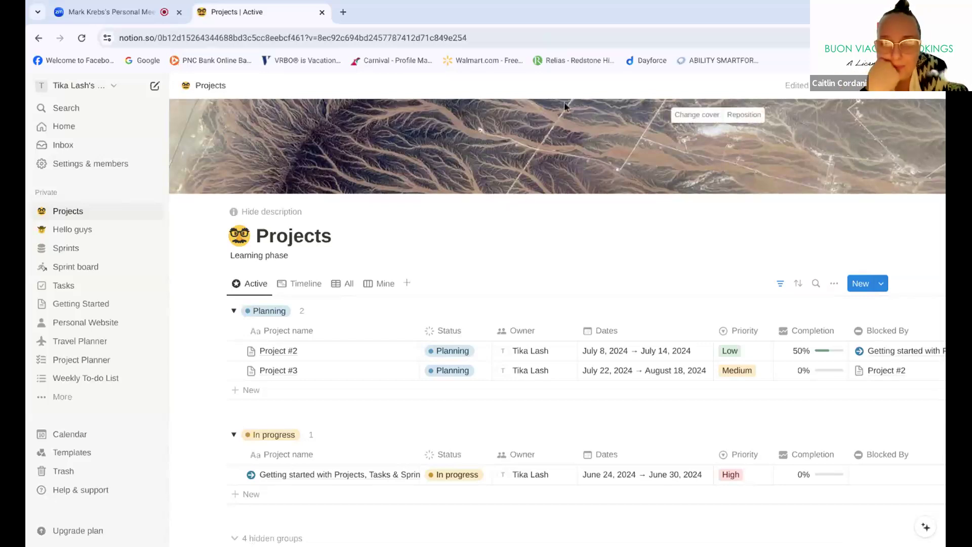
click(744, 117)
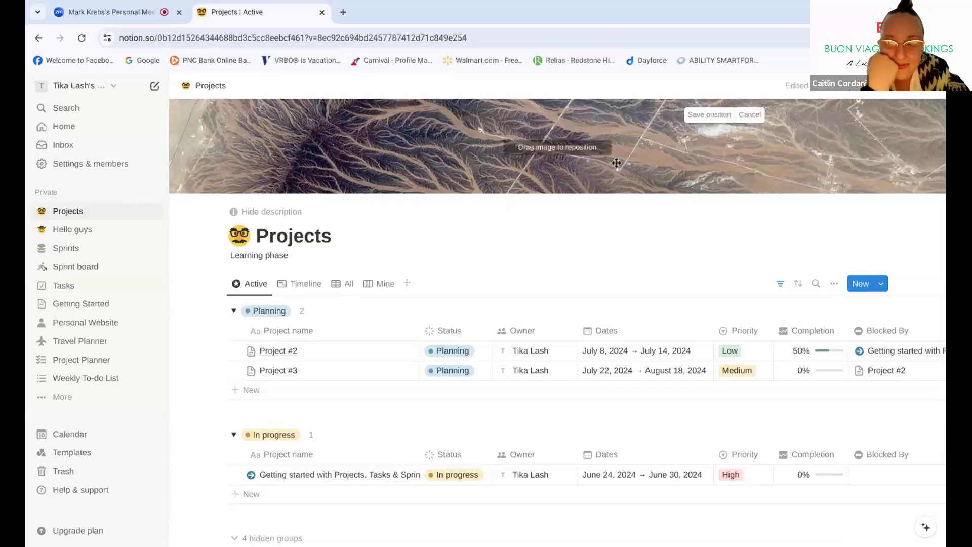
drag(617, 163, 538, 263)
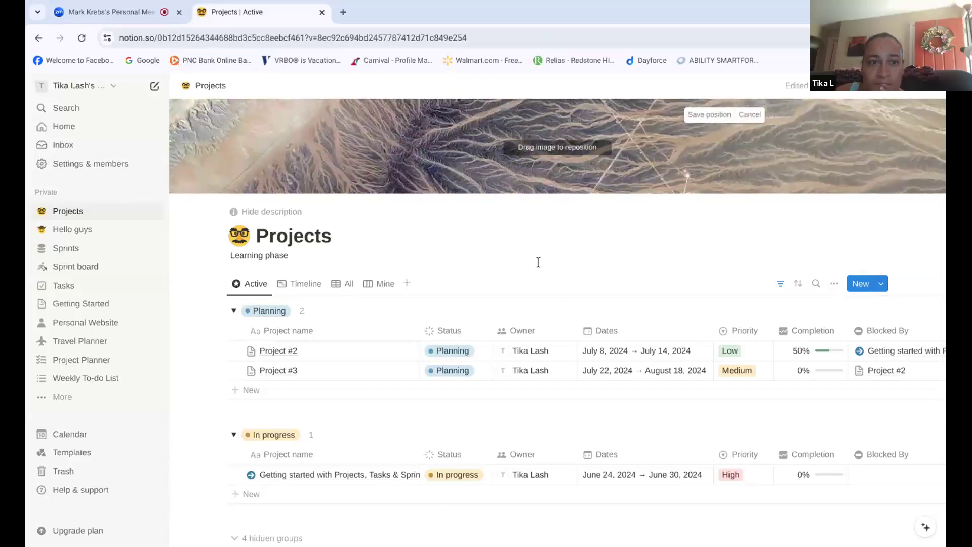
drag(424, 148, 430, 219)
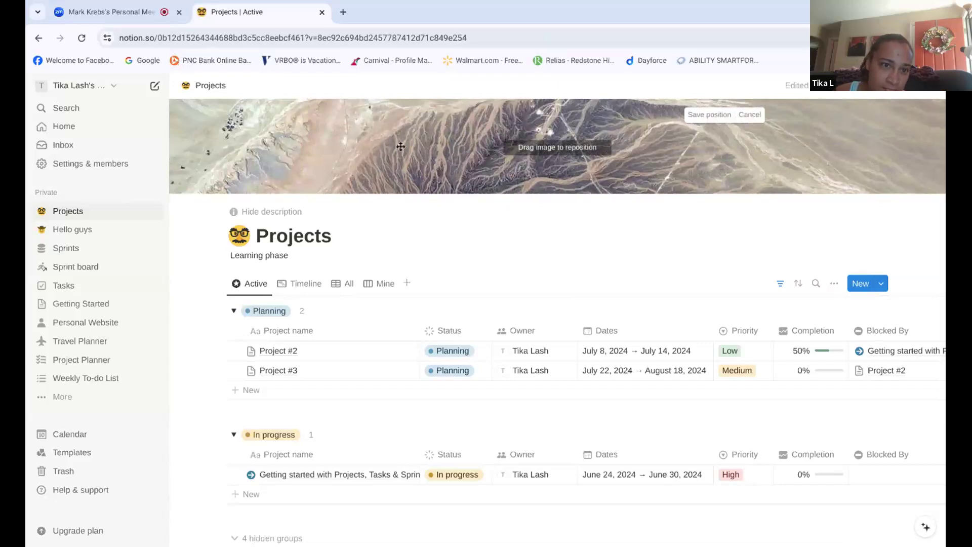
drag(400, 146, 402, 209)
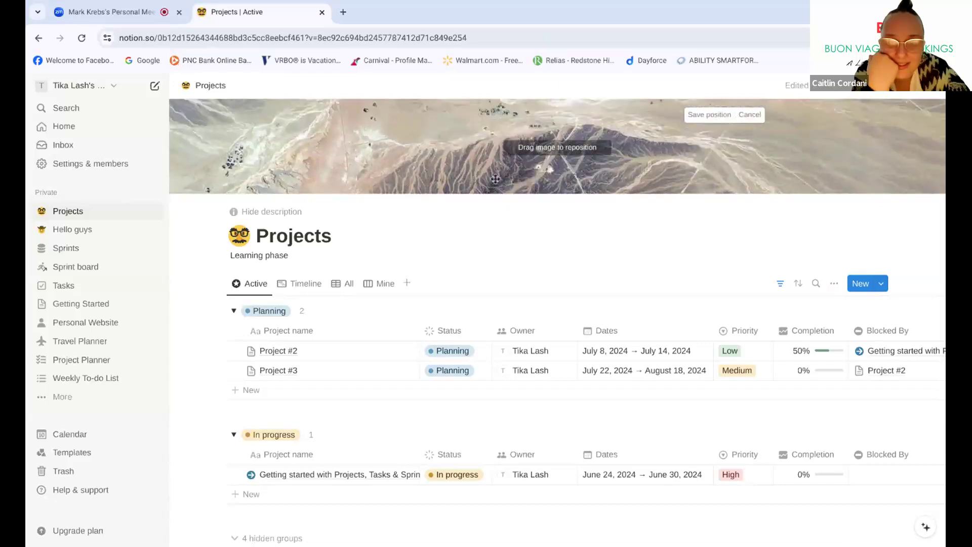
click(698, 117)
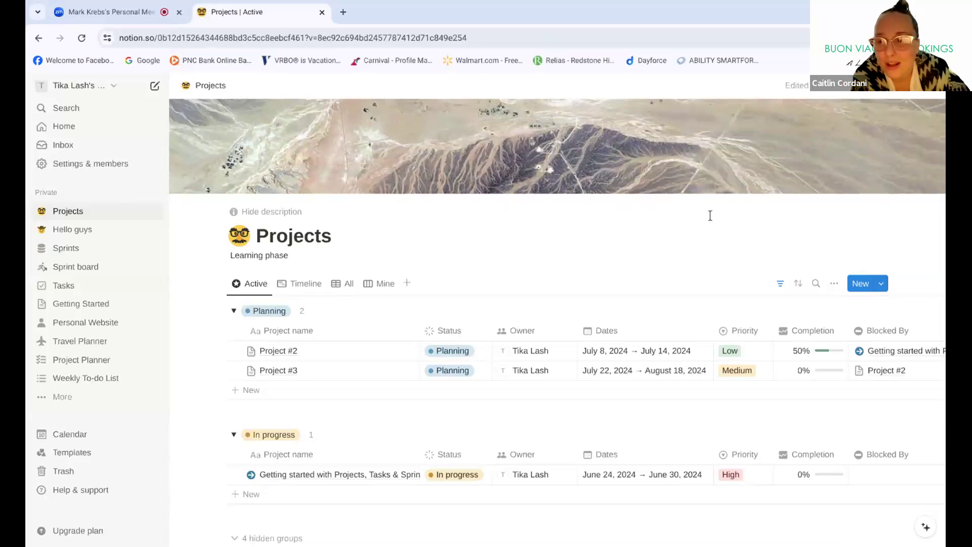
Browse the cover gallery and replace the Projects cover with an uploaded photo of a hand wearing a ring in clear water
click(699, 115)
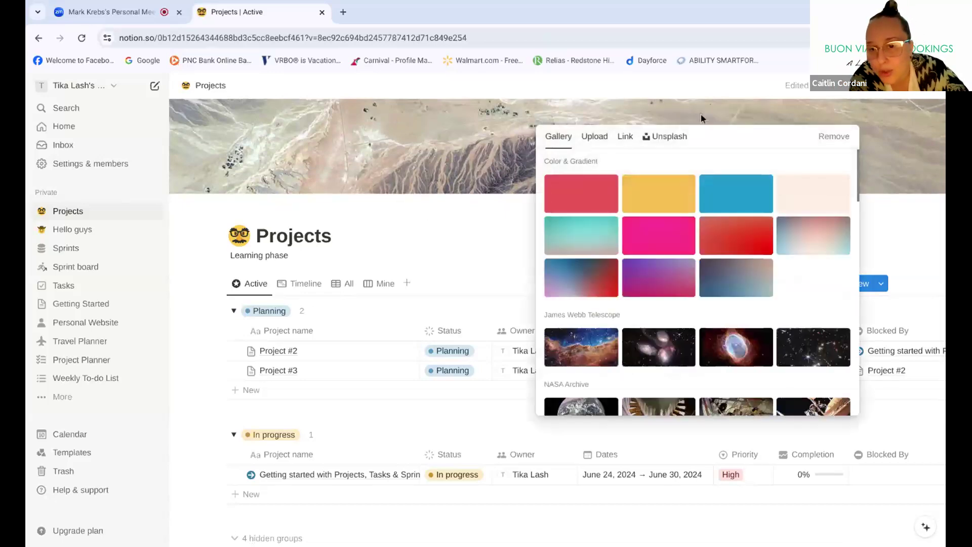
scroll(639, 301, down, 3)
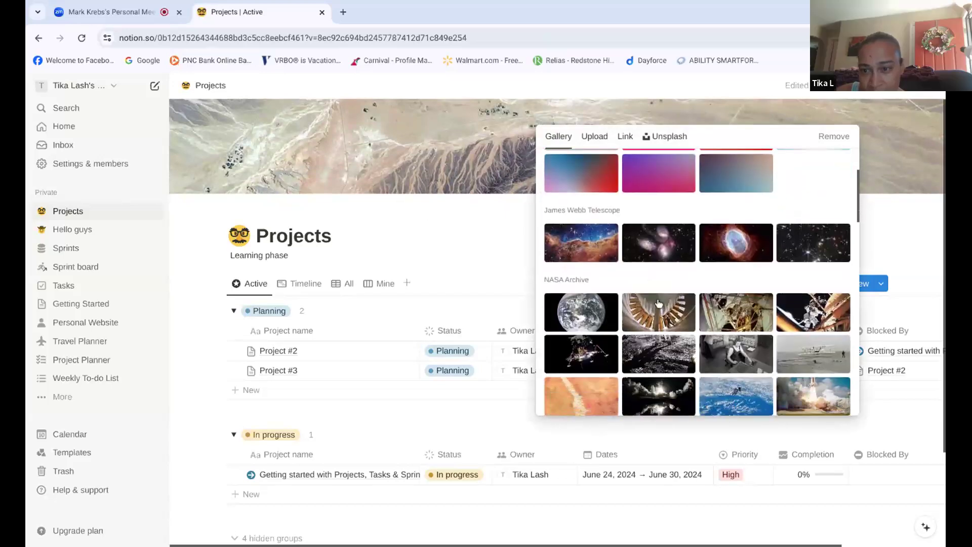
scroll(658, 303, down, 2)
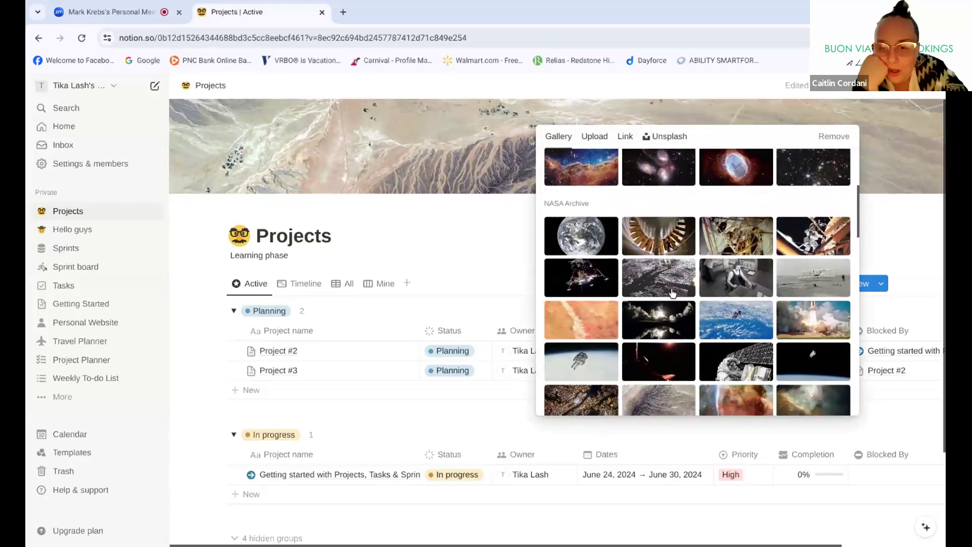
scroll(672, 295, down, 1)
scroll(674, 292, down, 3)
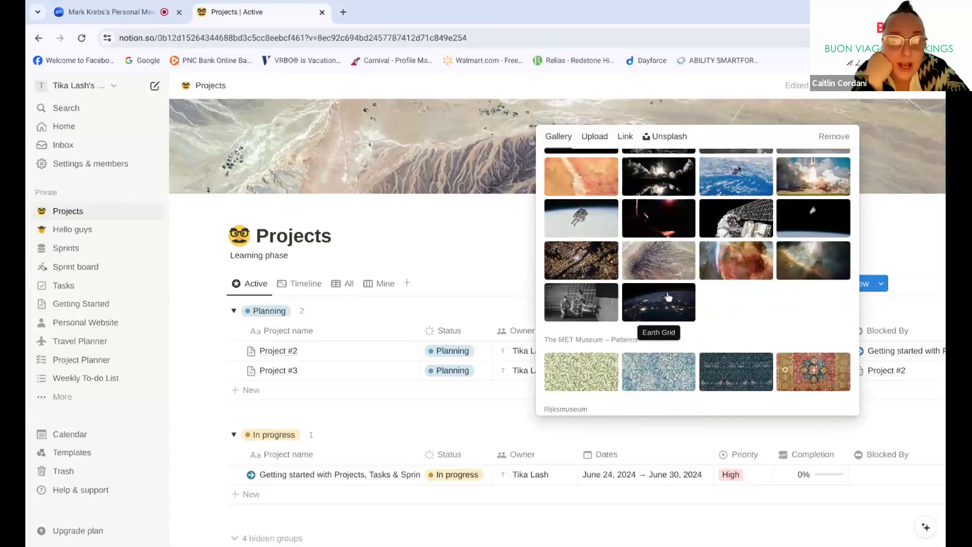
scroll(678, 297, down, 1)
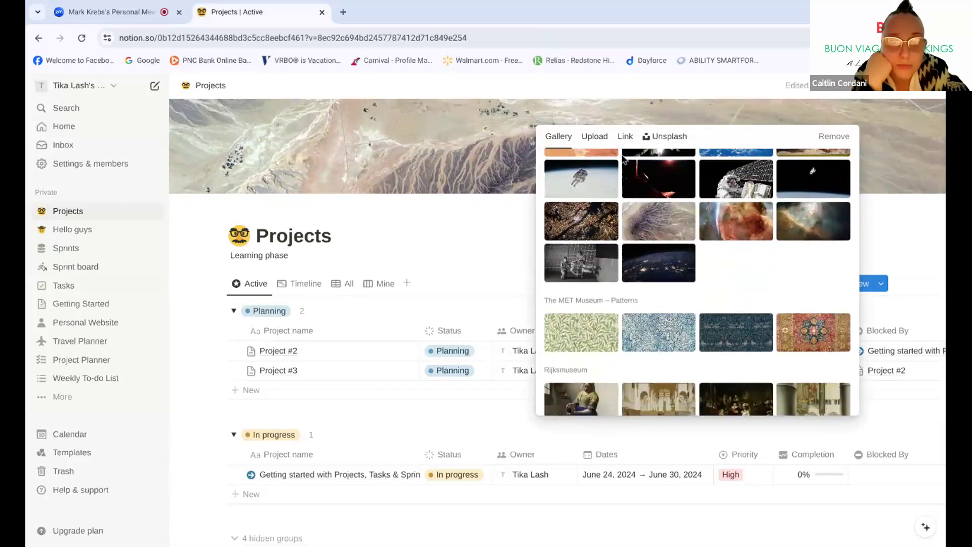
click(609, 146)
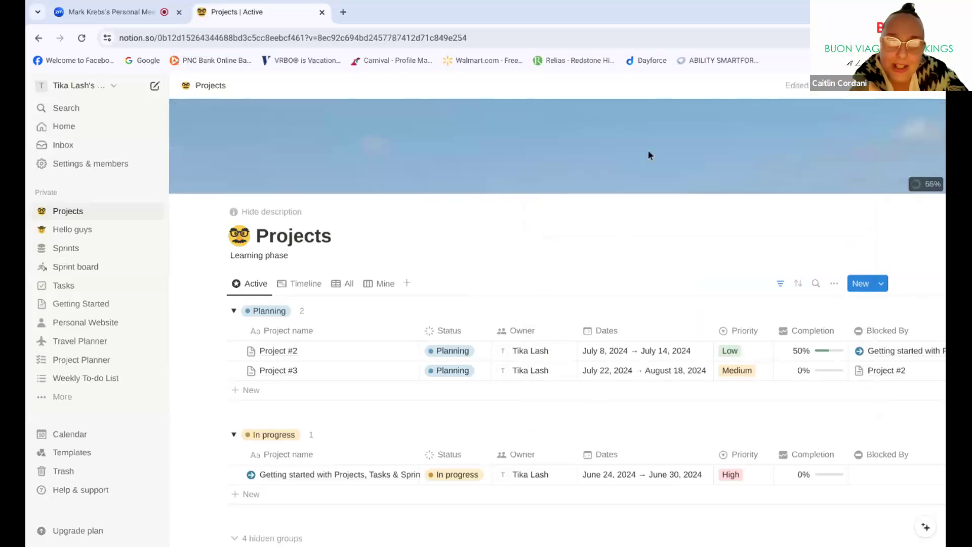
Reposition the uploaded cover photo so the hand with the ring fills the banner, and save the position
click(740, 117)
scroll(635, 167, down, 2)
scroll(635, 167, up, 2)
drag(615, 187, 622, 110)
drag(625, 149, 635, 101)
mouse_move(651, 150)
mouse_down()
mouse_move(636, 120)
mouse_move(636, 145)
mouse_move(631, 106)
mouse_up()
drag(609, 146, 637, 107)
drag(643, 151, 646, 104)
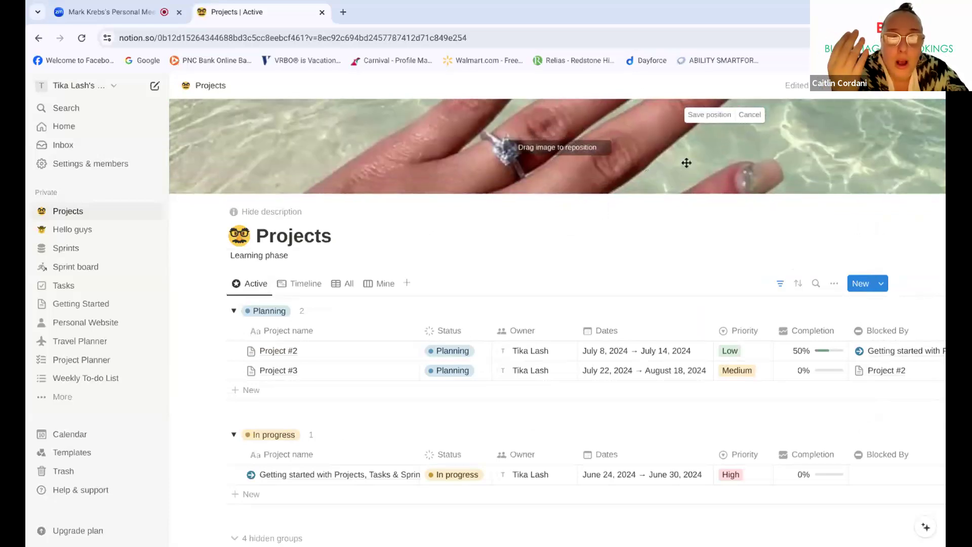
click(712, 114)
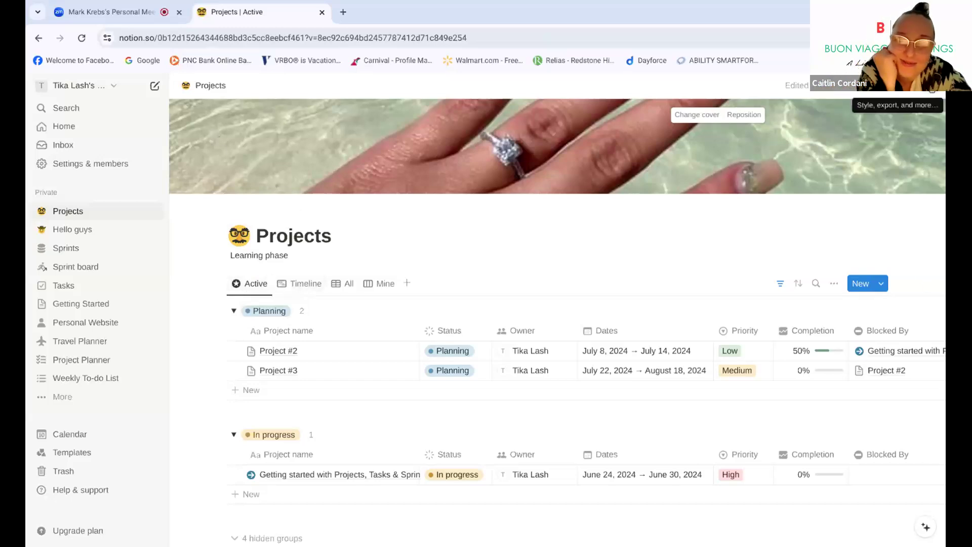
View the analytics of the Projects page from its page options and close the analytics panel
click(933, 85)
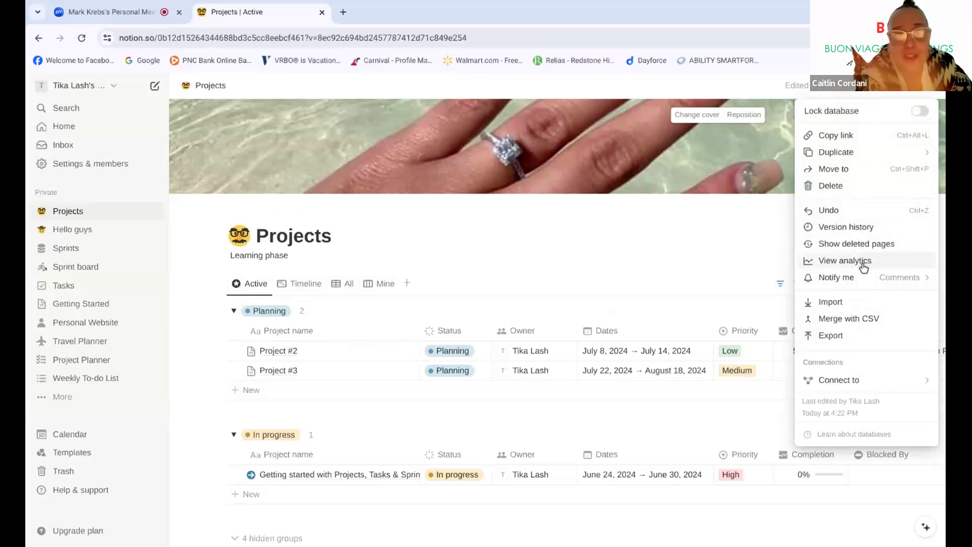
mouse_move(865, 277)
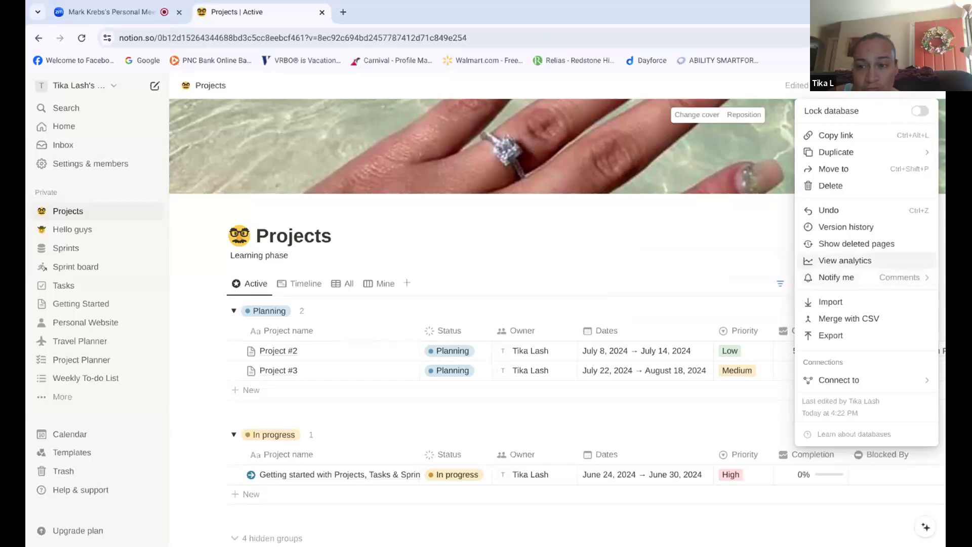
click(866, 261)
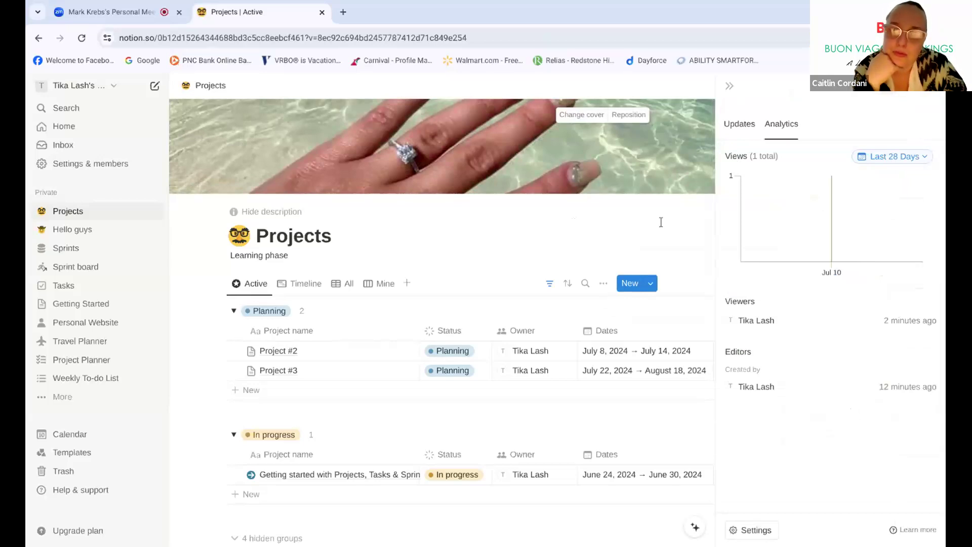
click(735, 90)
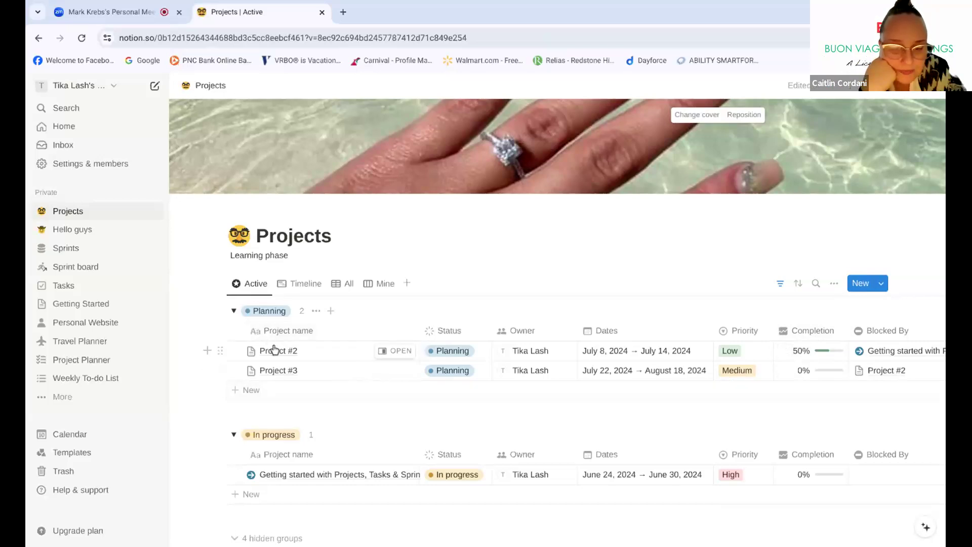
Open Project #2's details, follow its Is Blocking link to Project #3, and return to Project #2
click(394, 357)
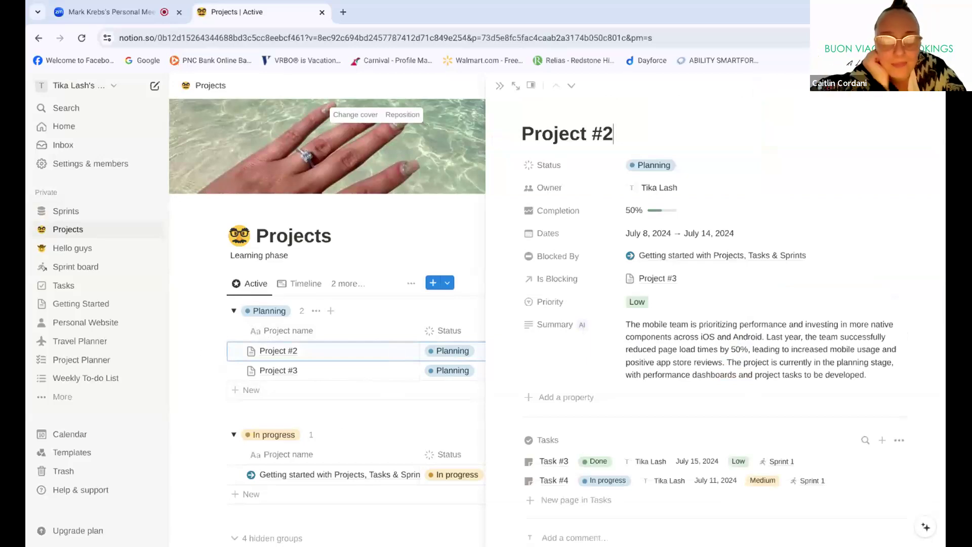
click(679, 282)
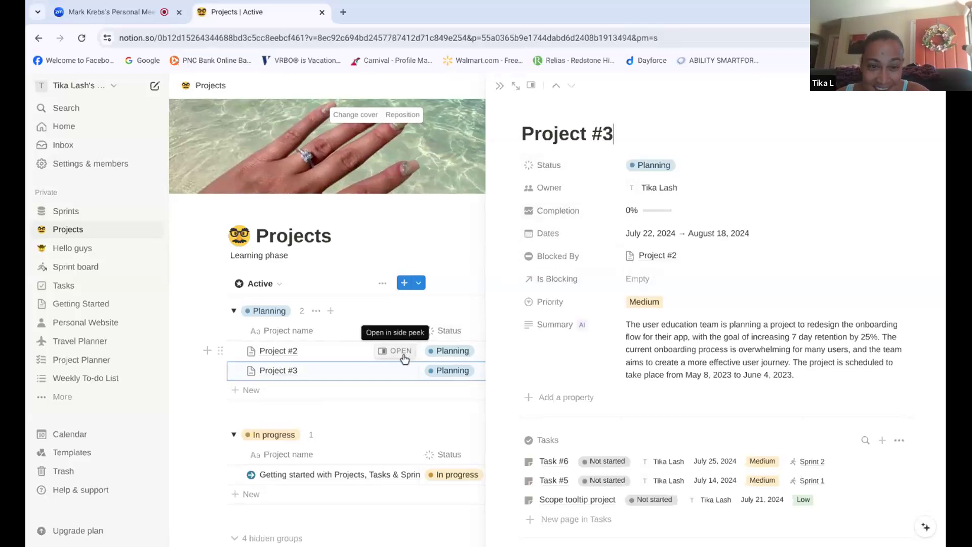
click(416, 355)
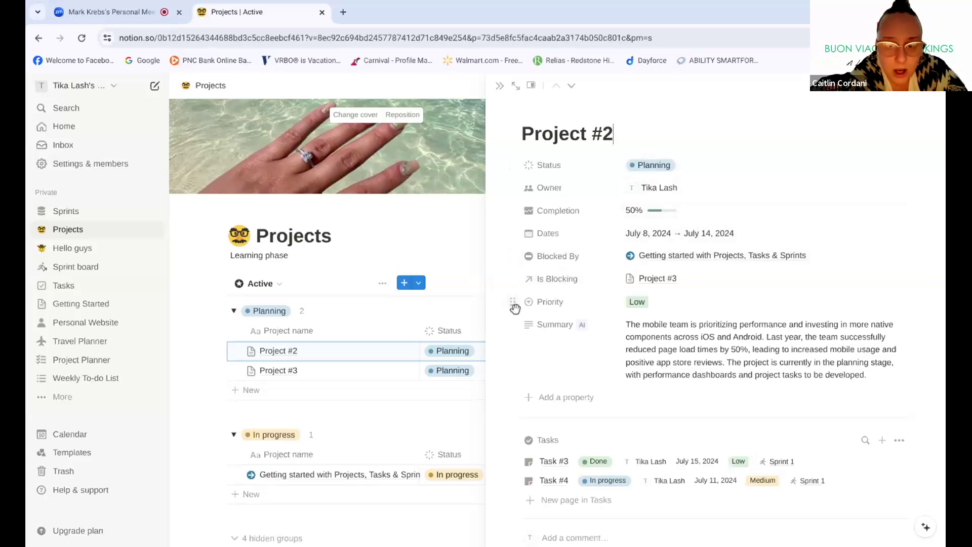
Move Project #2's Priority property above Blocked By and delete the Blocked By property for everyone on Projects
drag(513, 304, 515, 264)
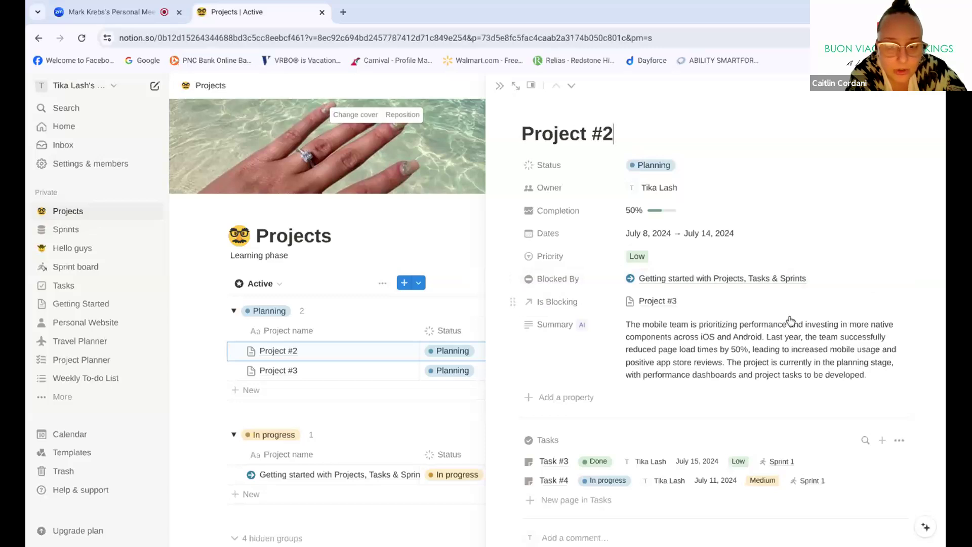
click(513, 281)
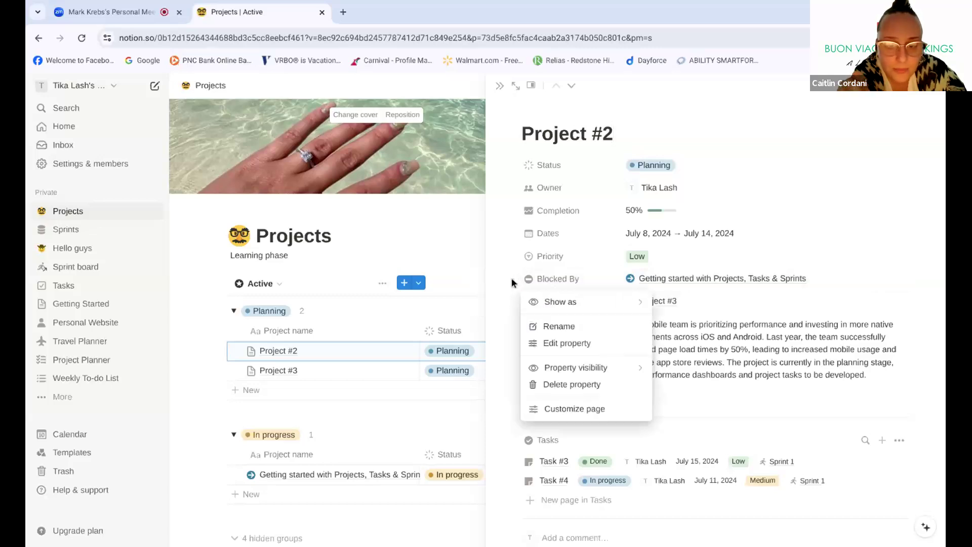
click(566, 386)
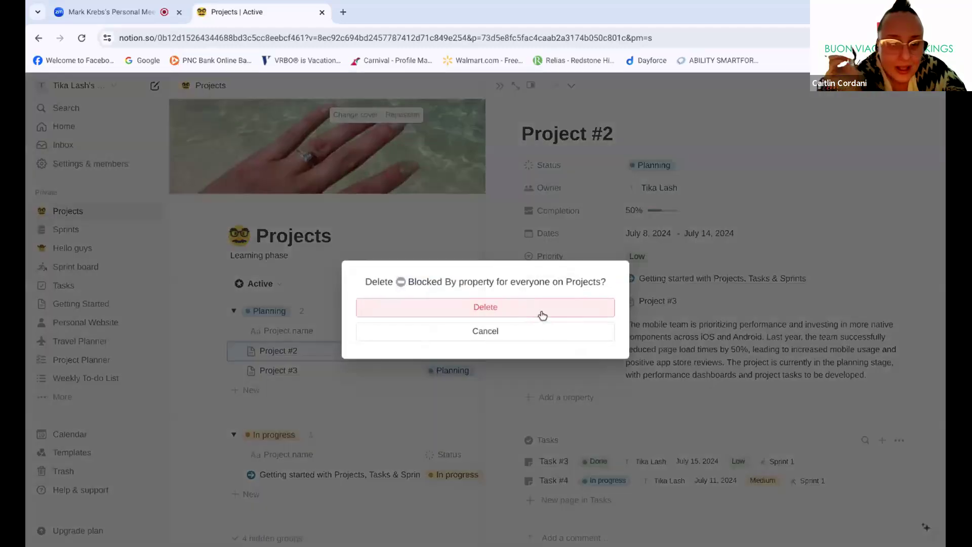
click(543, 315)
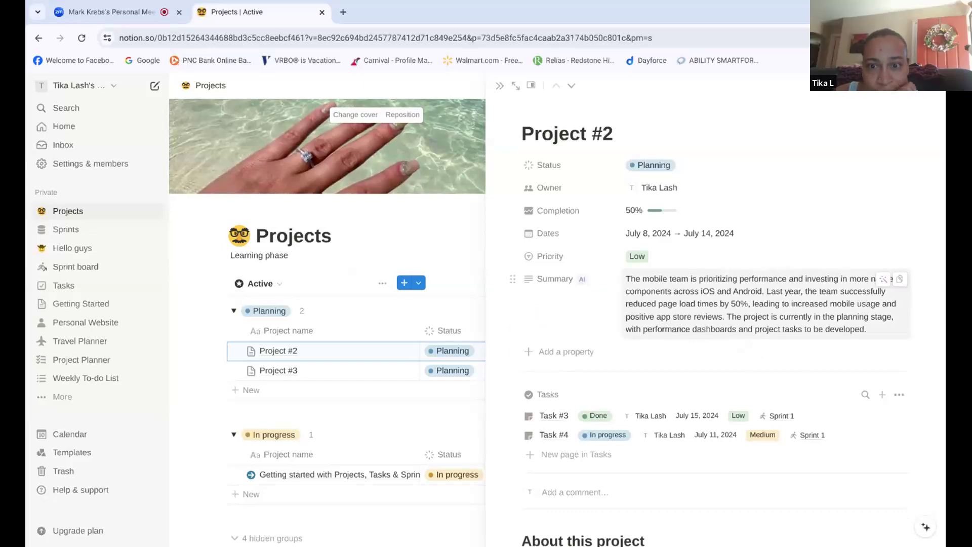
Examine Project #2's summary, tasks, project description and performance dashboards down to the Project tasks board
click(644, 311)
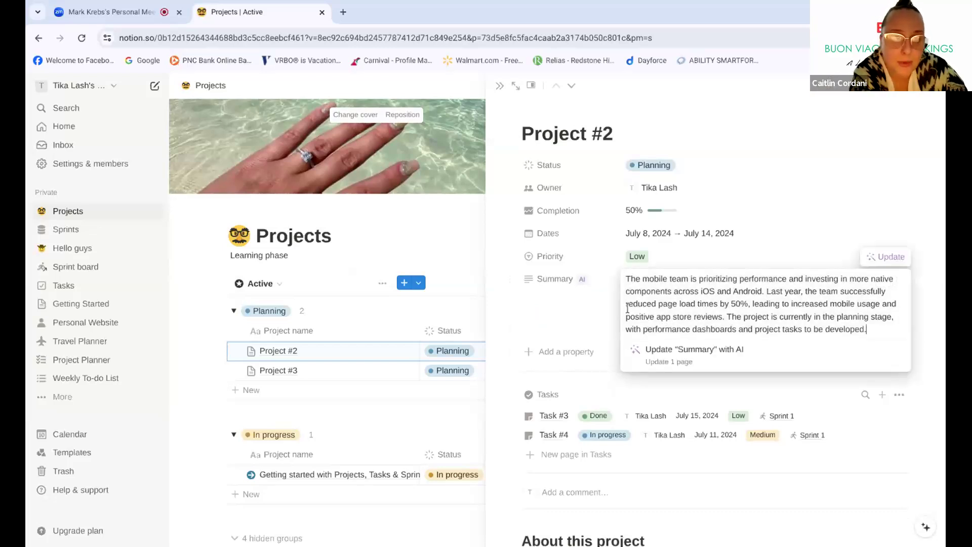
click(582, 320)
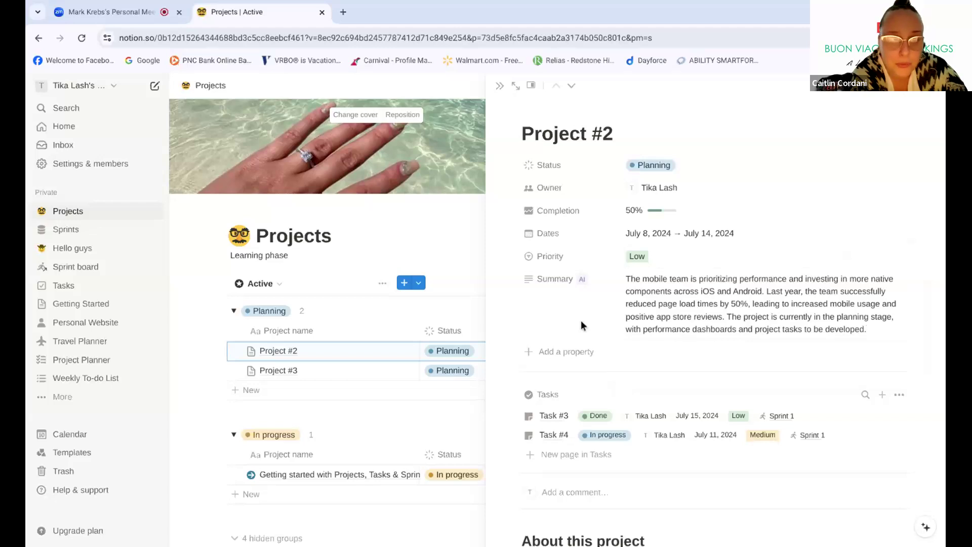
scroll(620, 361, down, 3)
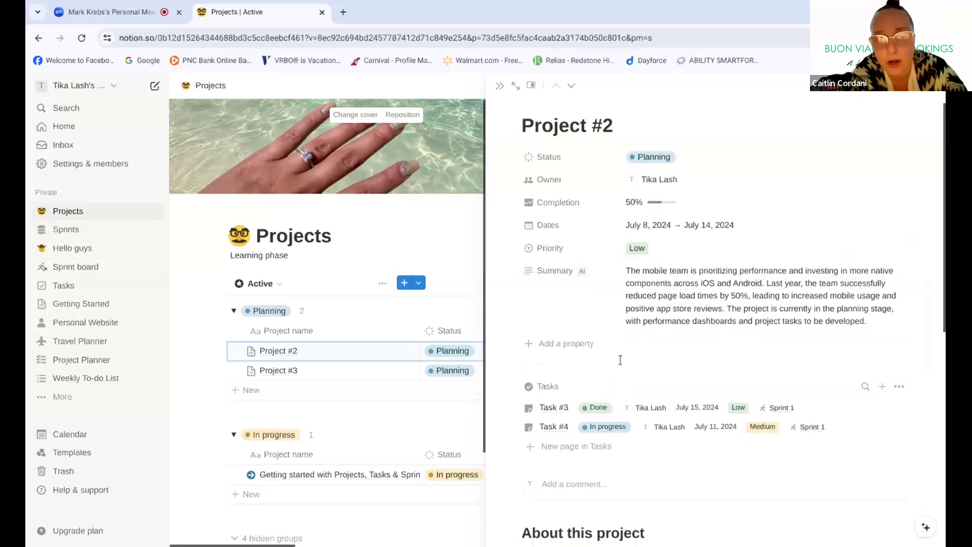
scroll(624, 364, down, 4)
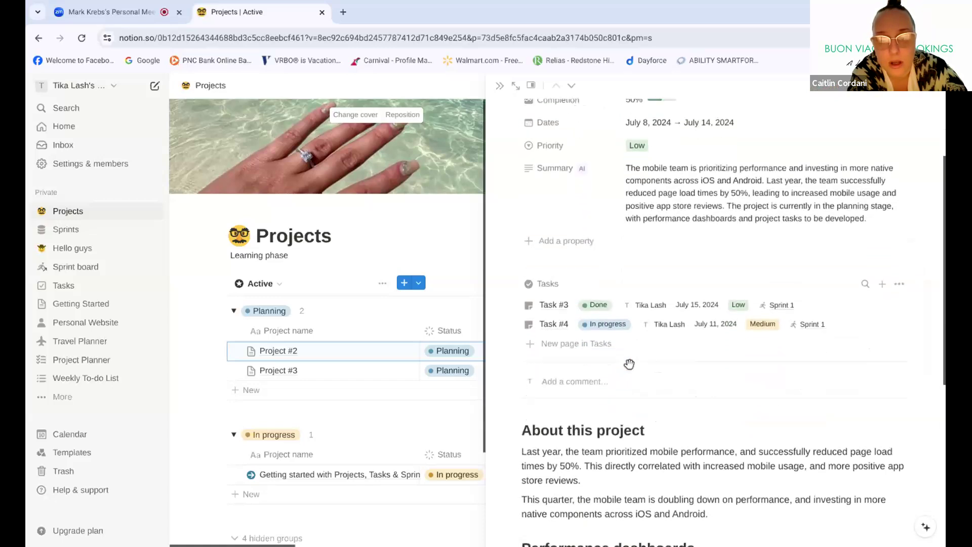
scroll(628, 362, down, 2)
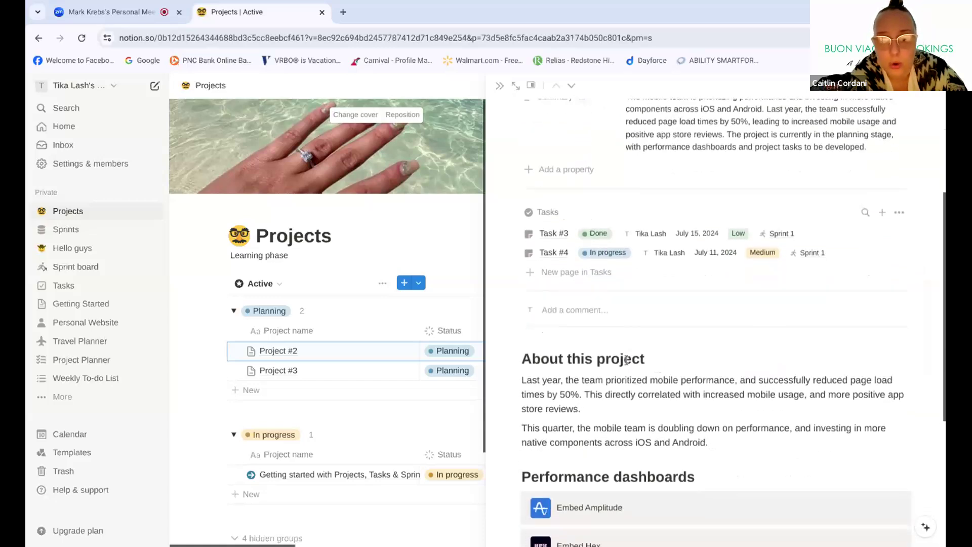
scroll(627, 361, down, 2)
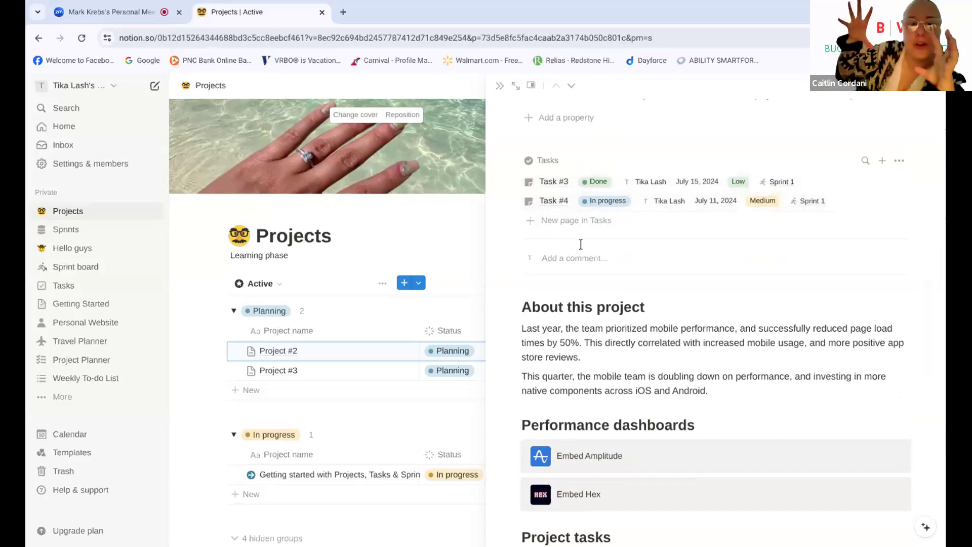
scroll(598, 310, down, 1)
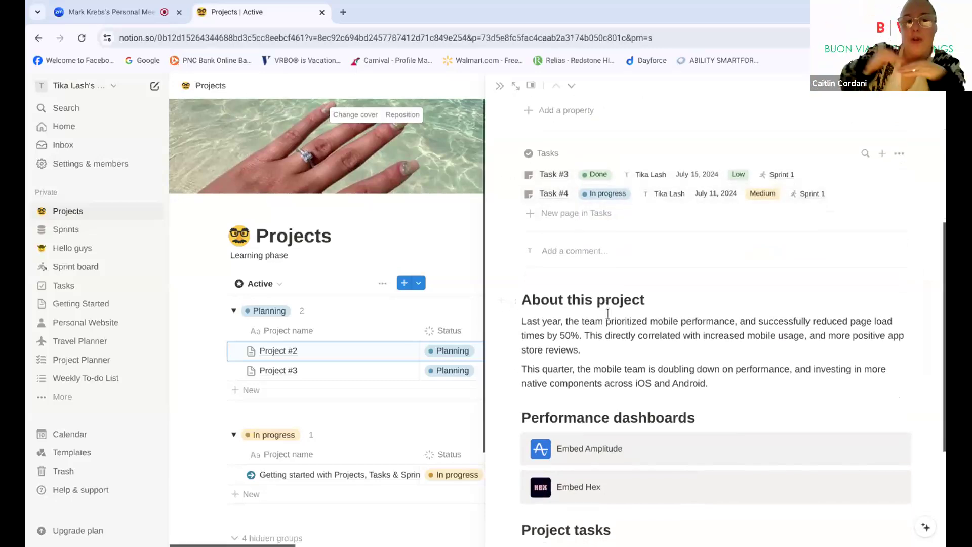
scroll(619, 312, down, 3)
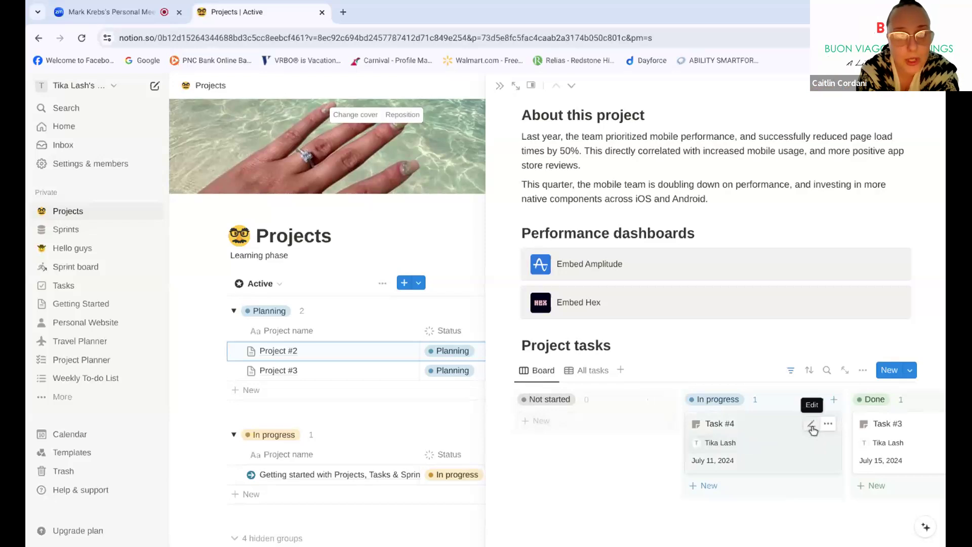
Open the Task #4 card for inline editing on the Project tasks board and review Project #2's page back up to its properties
click(812, 427)
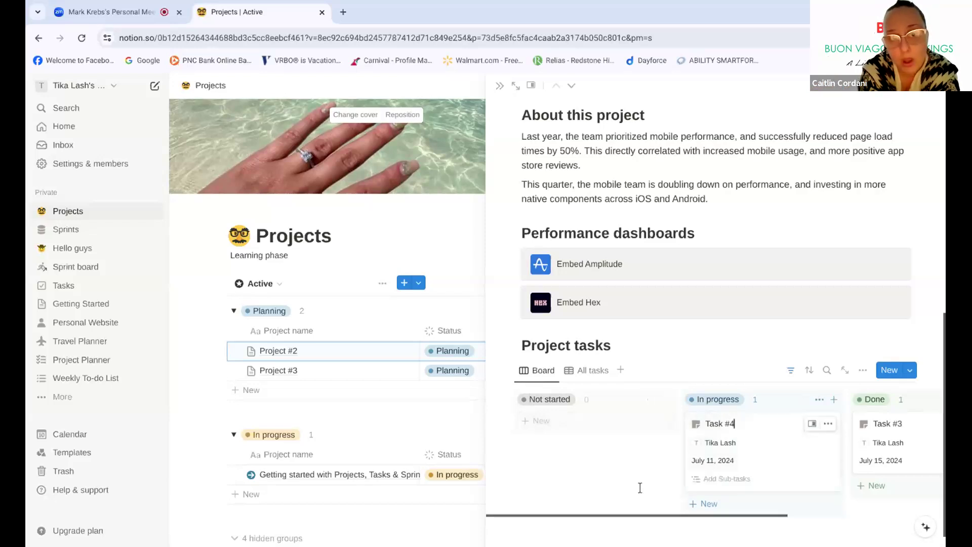
scroll(787, 480, down, 1)
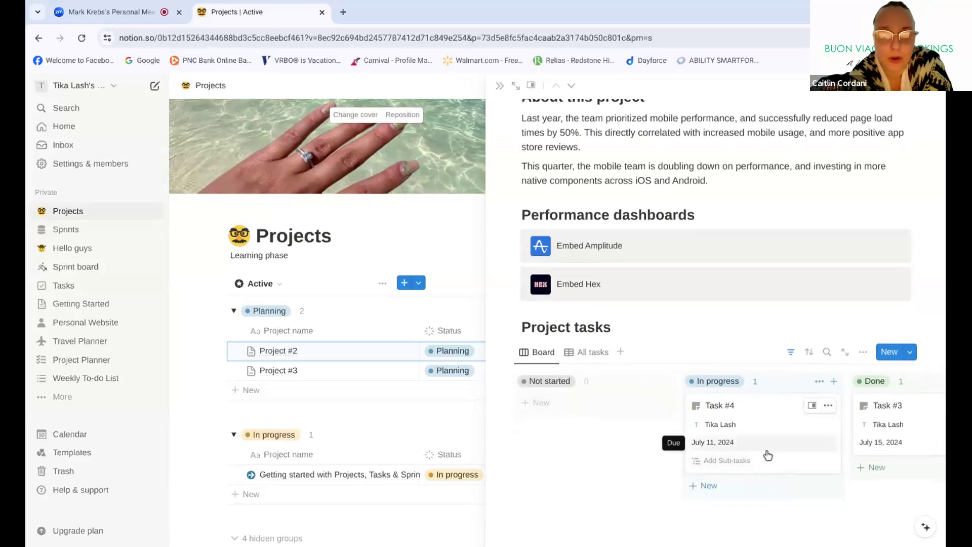
scroll(729, 423, up, 3)
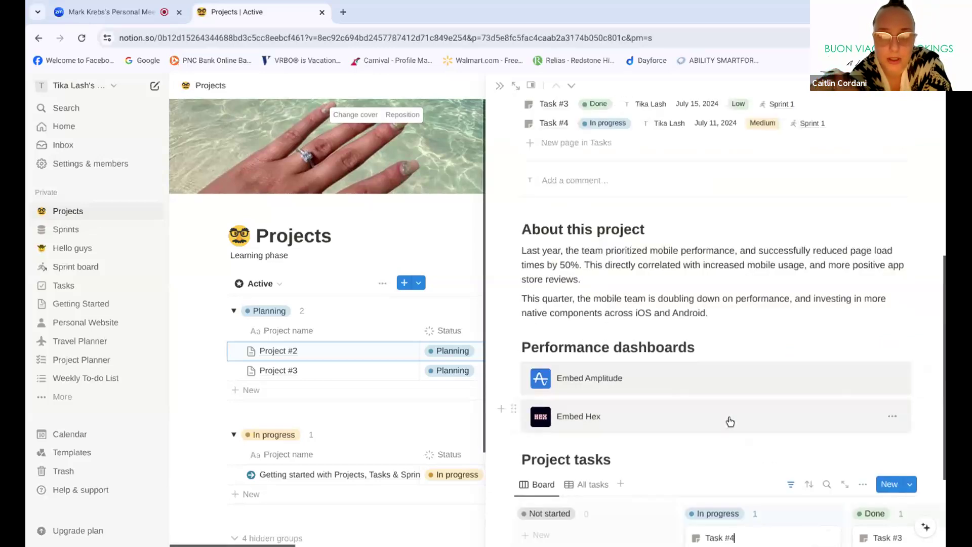
scroll(734, 428, up, 3)
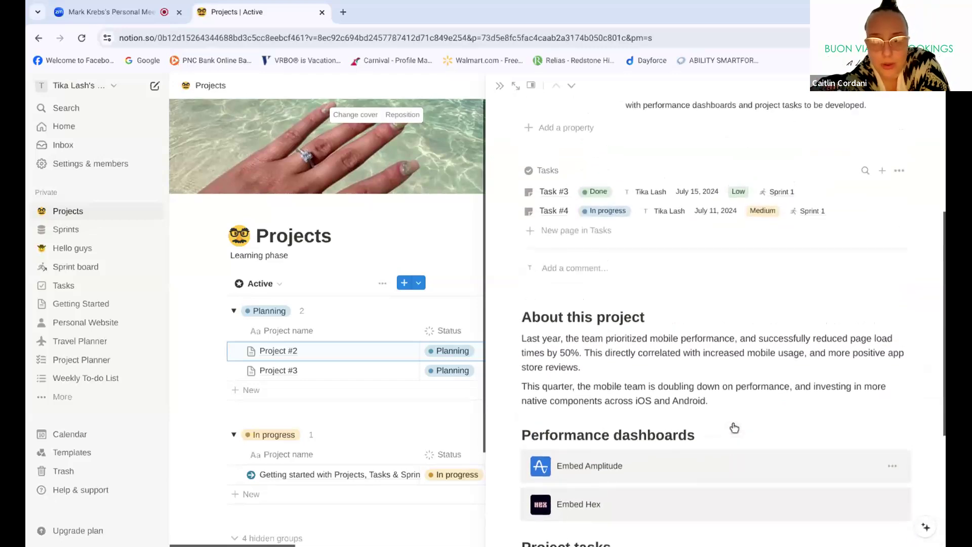
scroll(735, 428, up, 1)
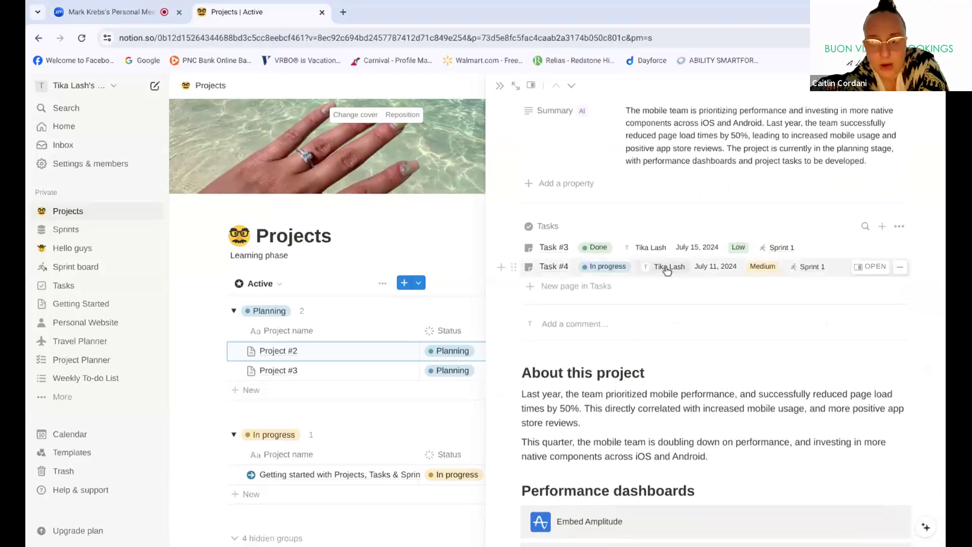
scroll(672, 277, up, 1)
scroll(672, 276, up, 1)
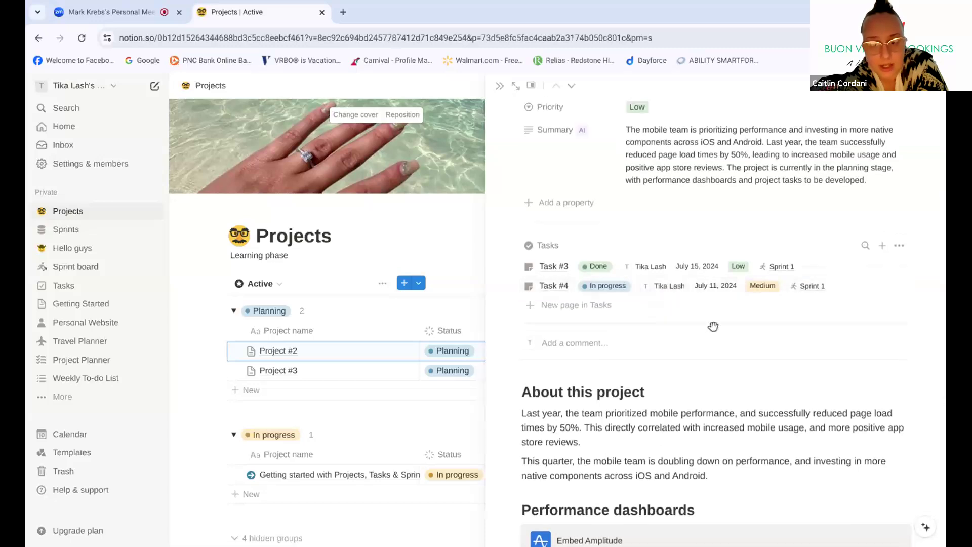
scroll(713, 327, up, 1)
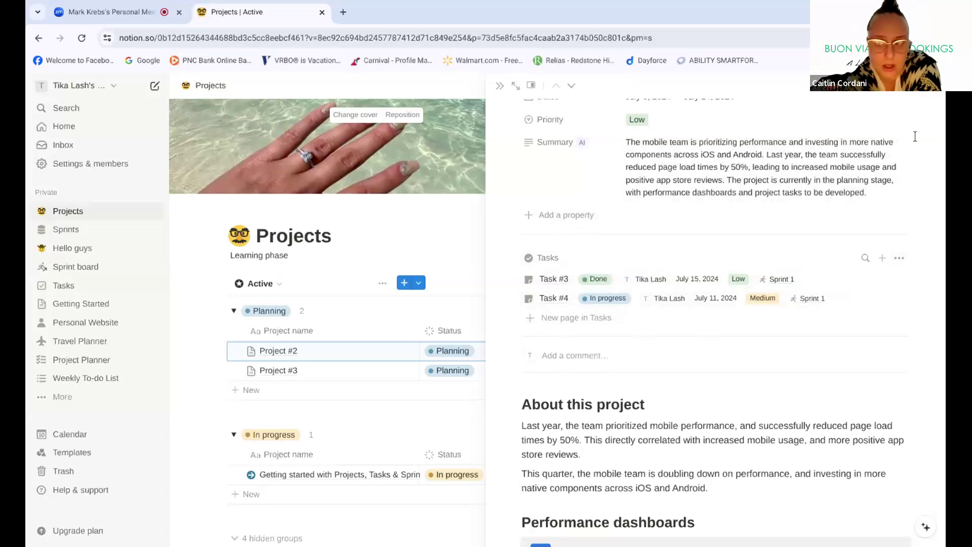
scroll(912, 152, up, 3)
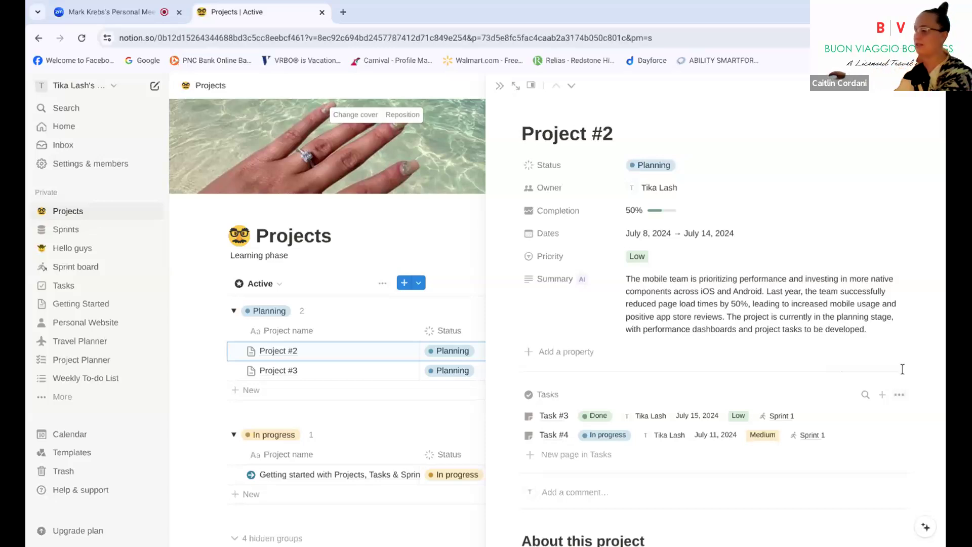
Check the meeting chat in Zoom, return to Notion and close Project #2's details
click(127, 17)
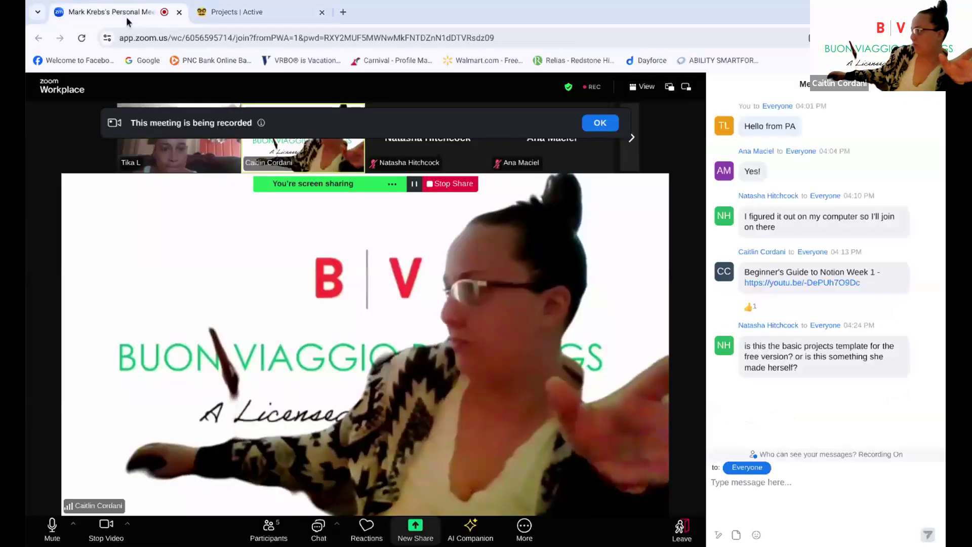
click(273, 14)
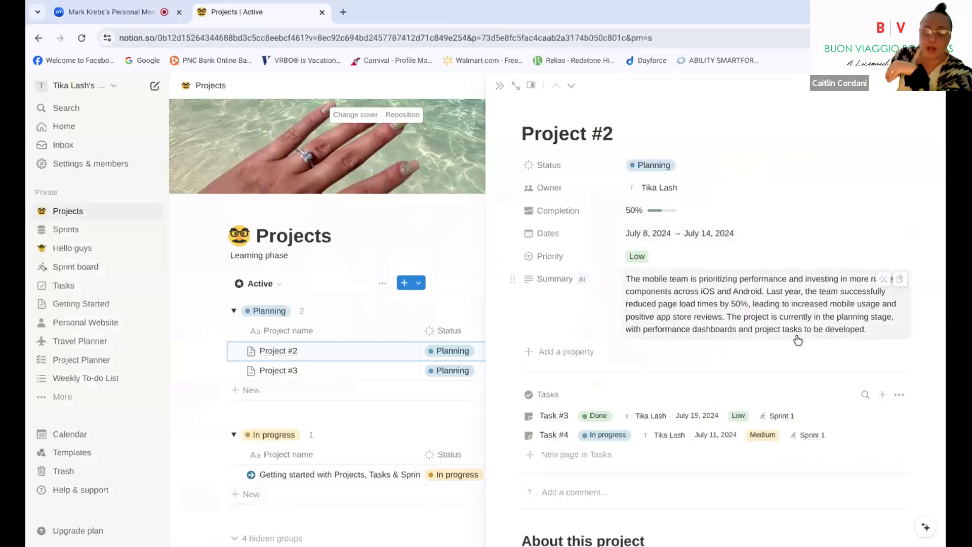
click(503, 87)
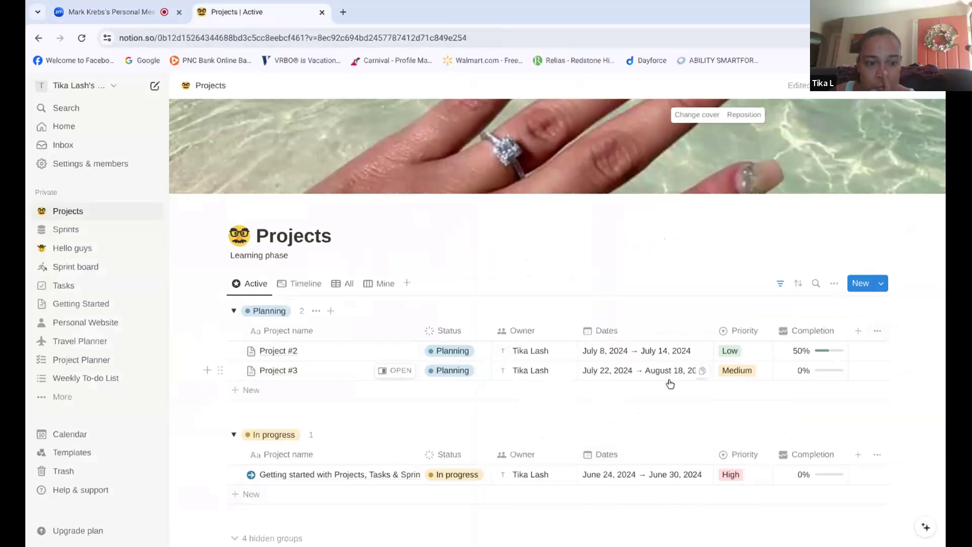
Expand the hidden groups in the Projects Active view and look through the Paused, Backlog and Done groups
scroll(663, 425, down, 1)
scroll(663, 424, down, 3)
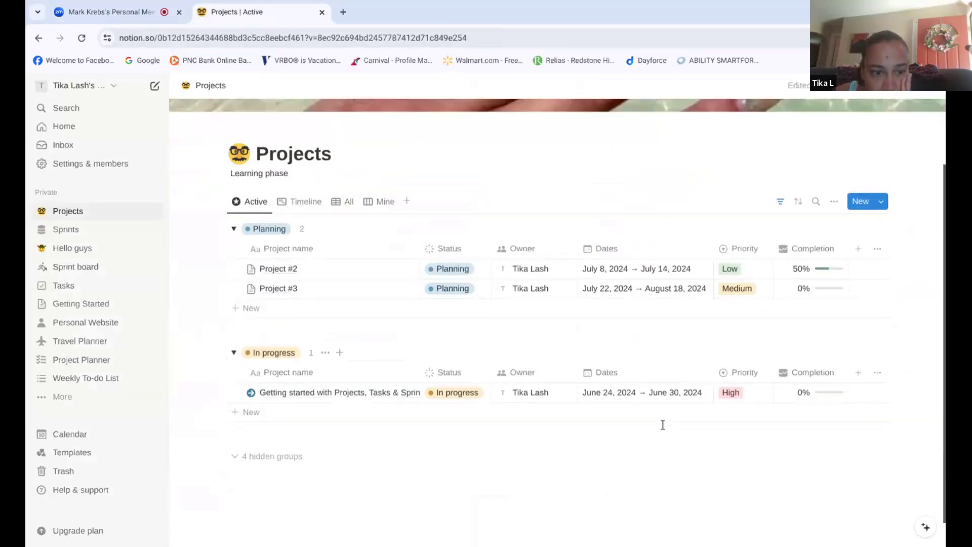
click(279, 429)
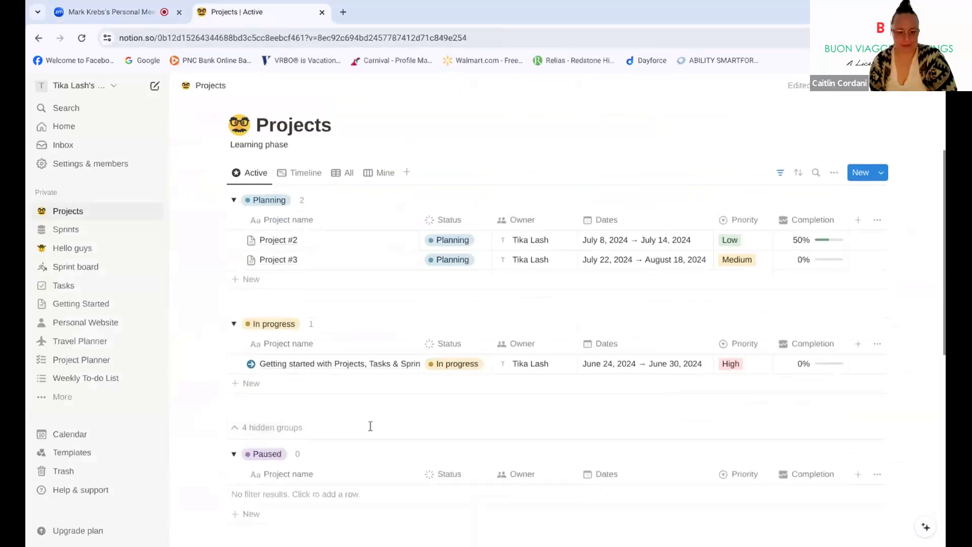
scroll(369, 426, down, 6)
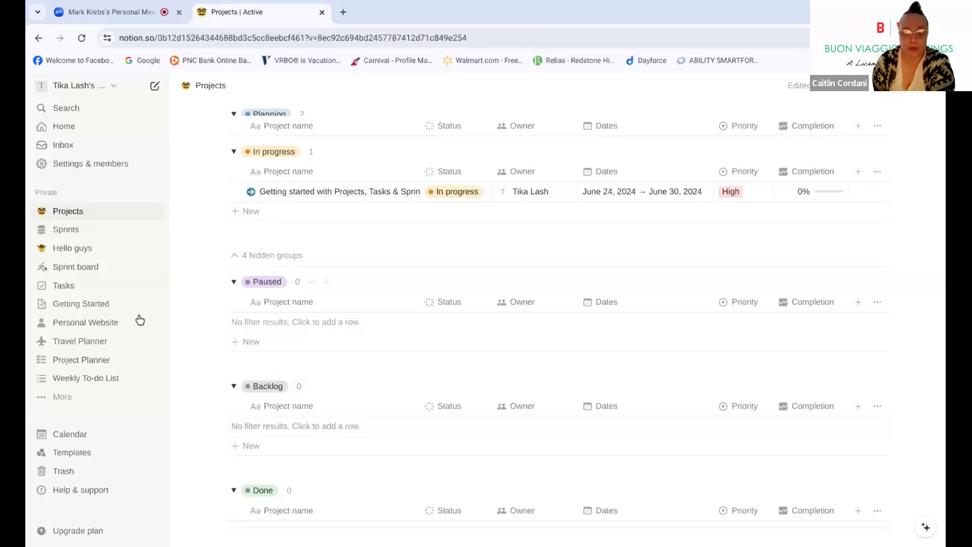
Open the Getting Started page and add it to the favorites
click(111, 307)
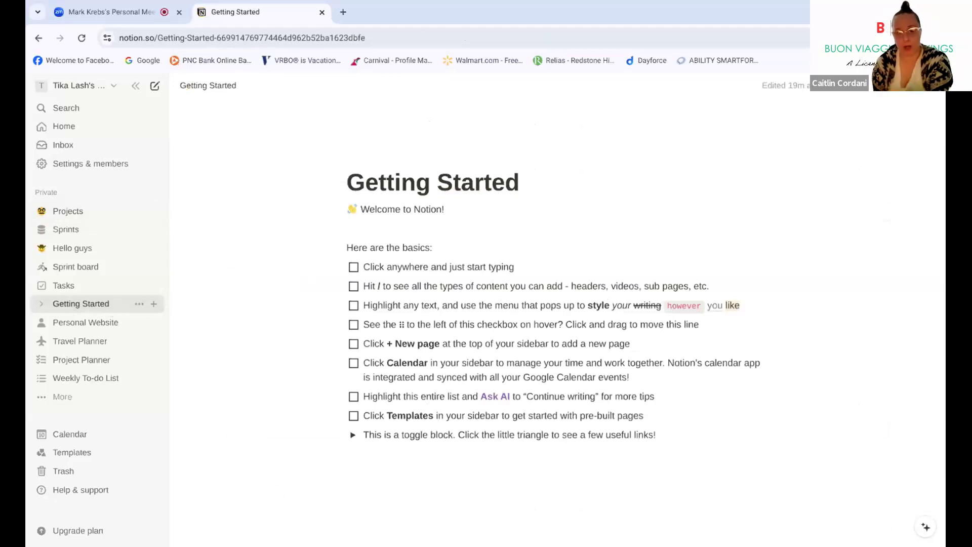
click(910, 95)
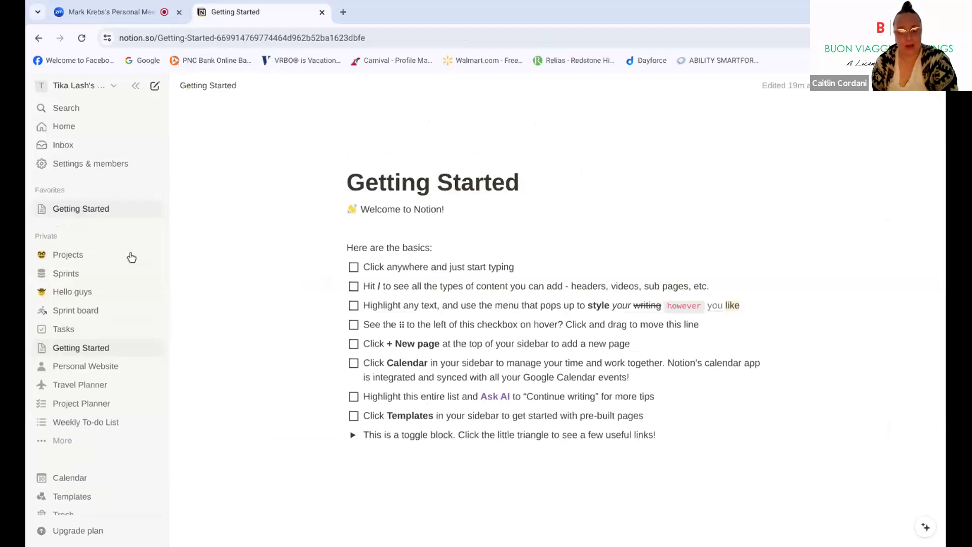
Open the Sprints page and add a new sprint named Sprint 4 to the All table
scroll(235, 225, down, 2)
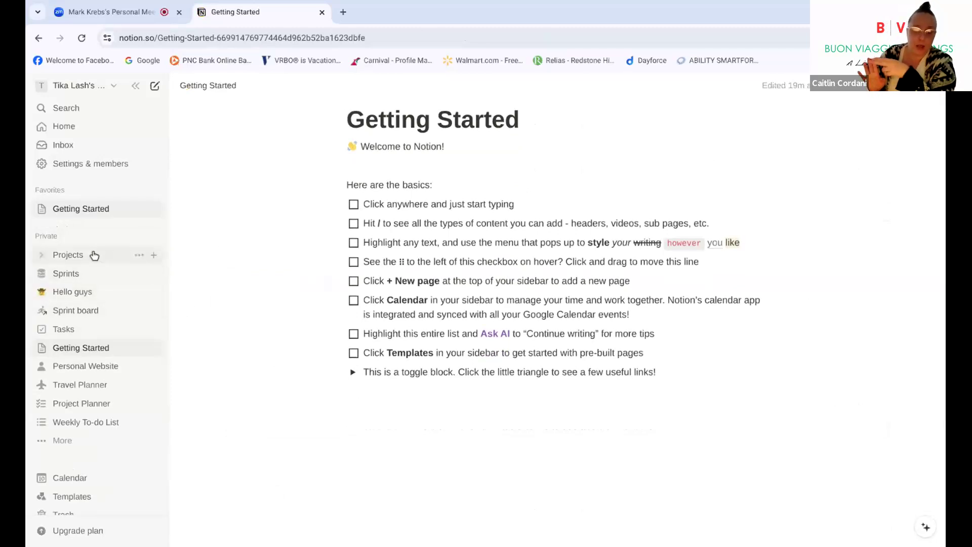
click(81, 280)
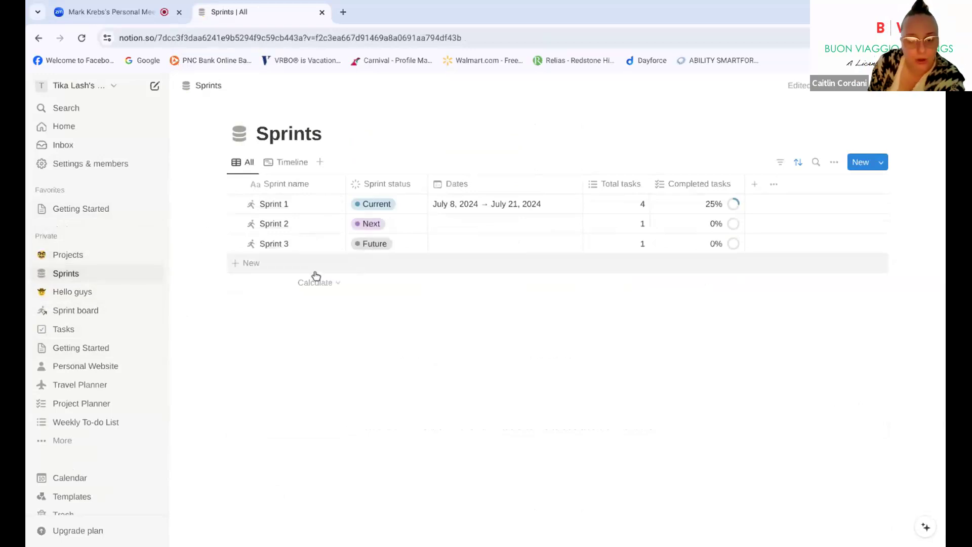
click(262, 268)
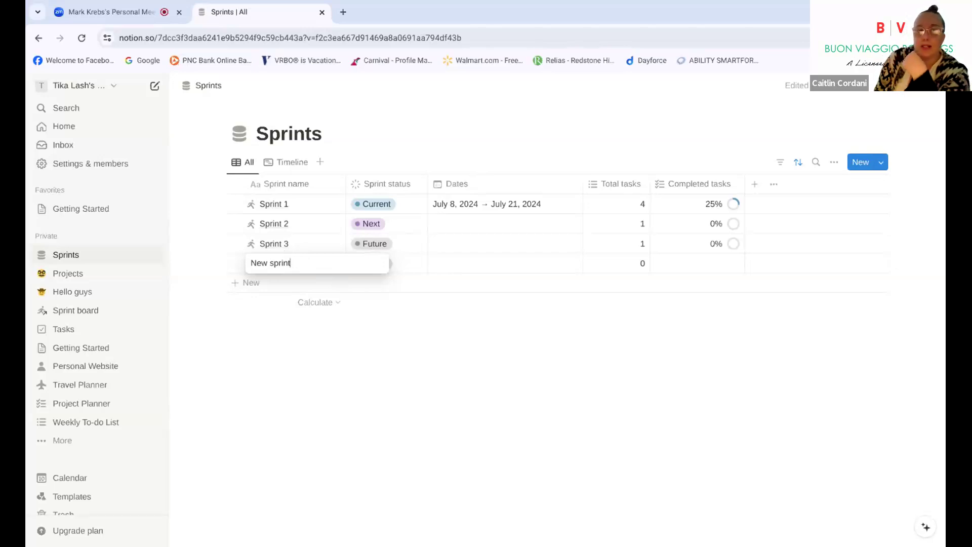
text(4)
key(BackSpace)
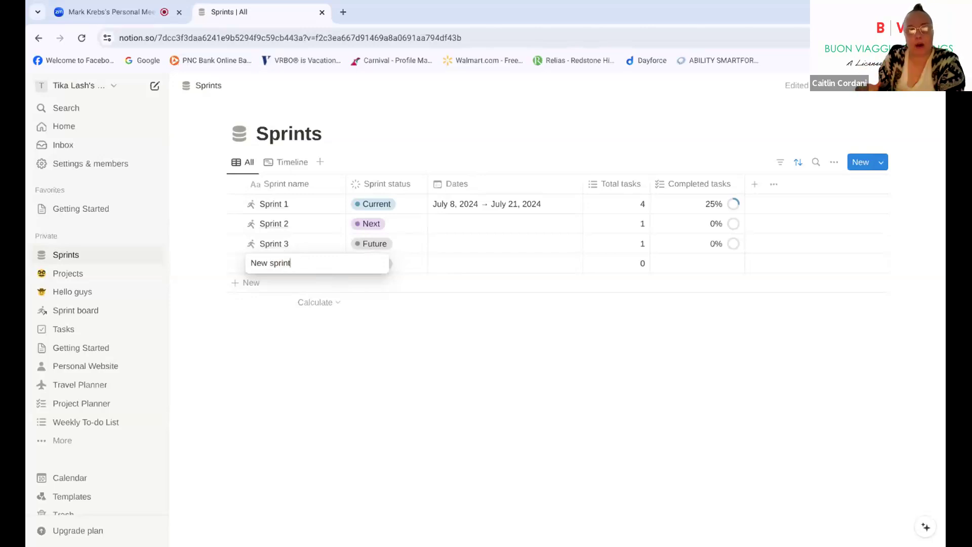
key(BackSpace)
key(BackSpace)
key(BackSpace)
key(BackSpace)
key(BackSpace)
key(BackSpace)
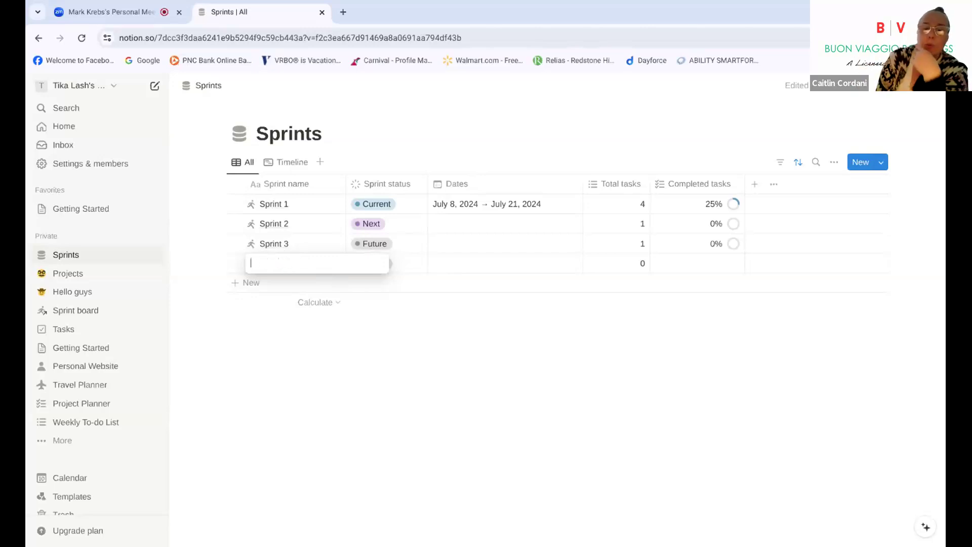
text(Sprint 4)
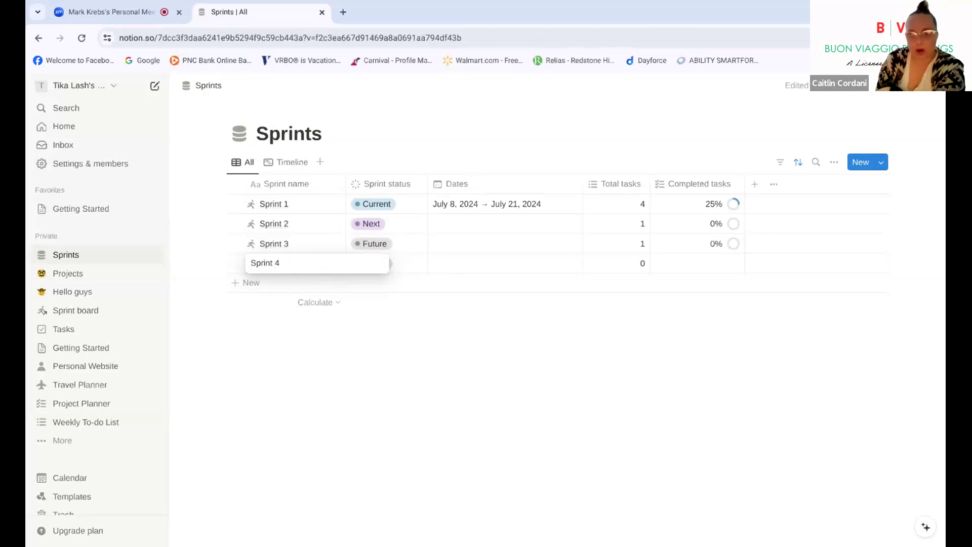
key(Return)
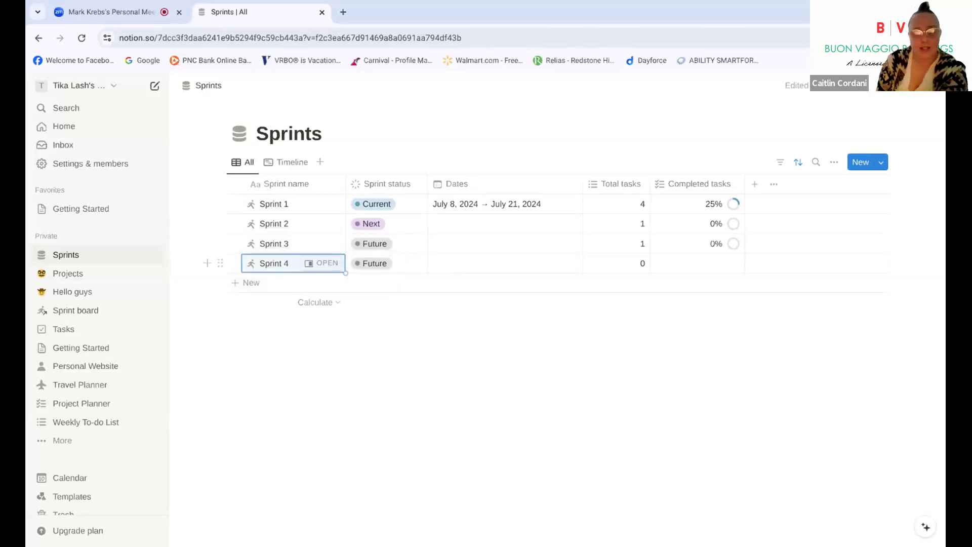
Open Sprint 4's details and review the options for its sprint status, leaving Future selected
click(319, 264)
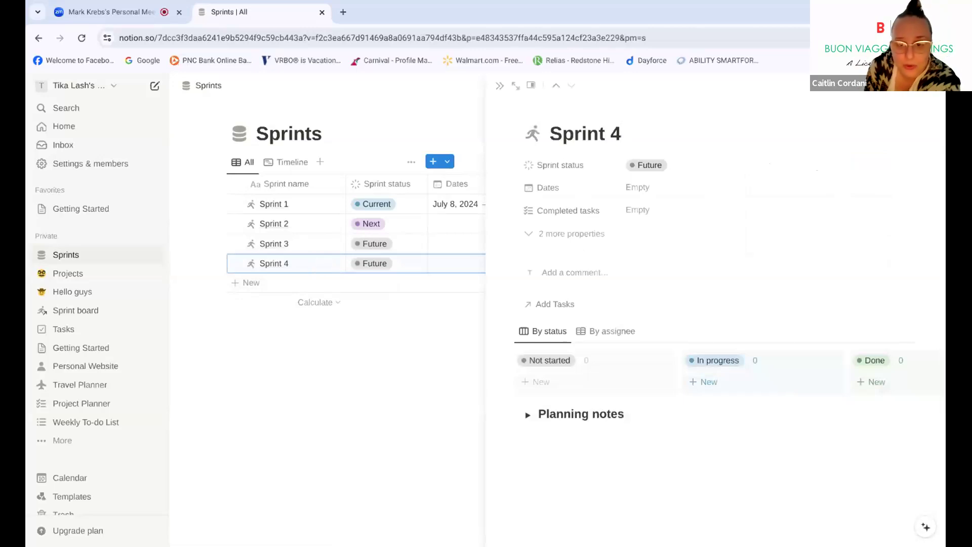
click(644, 166)
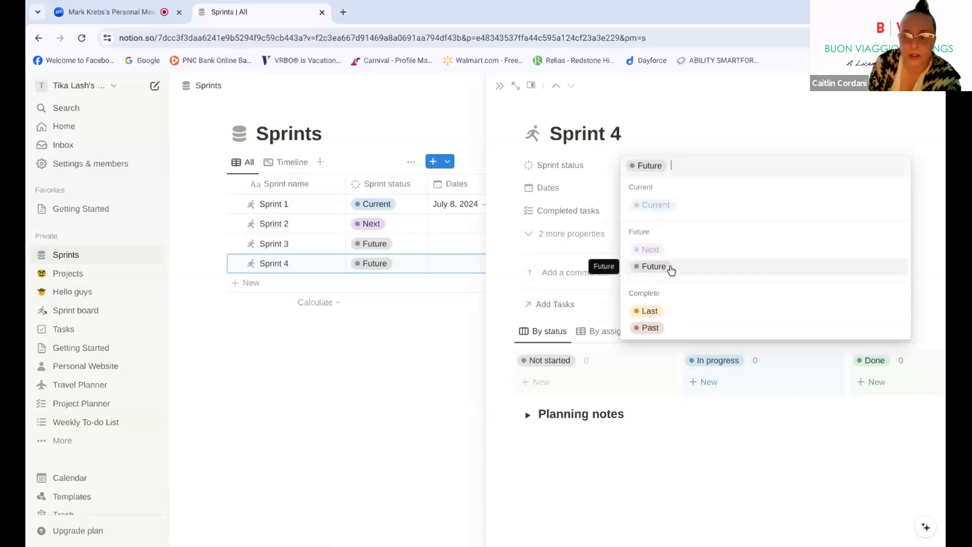
click(676, 135)
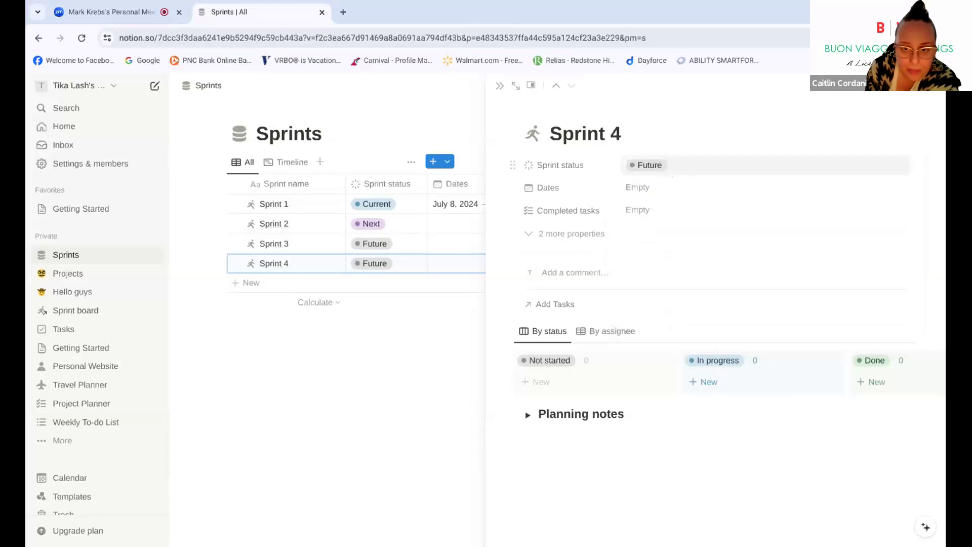
click(663, 174)
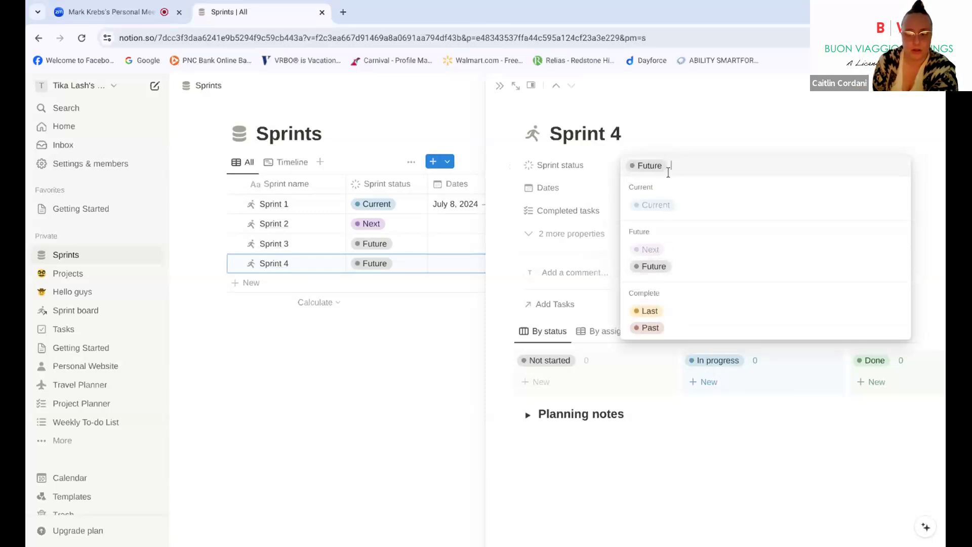
click(676, 275)
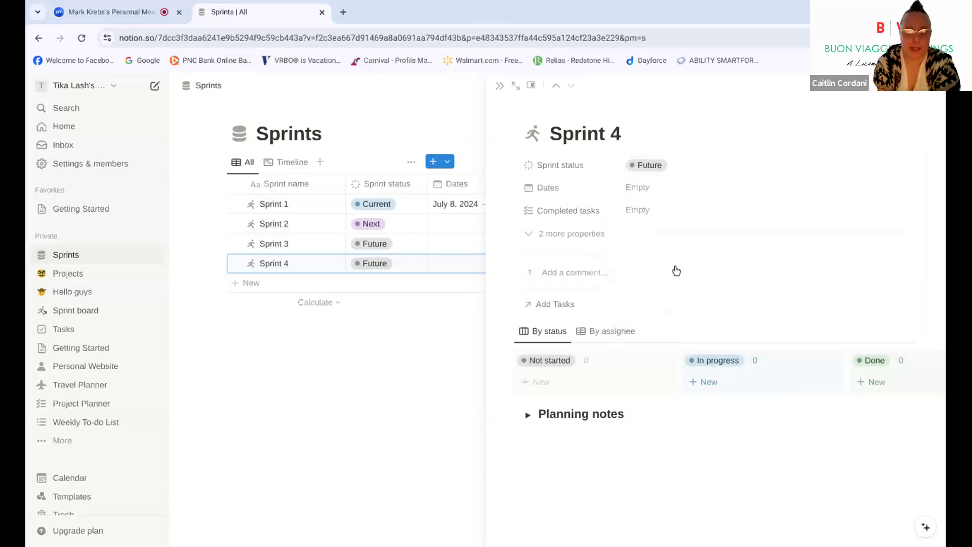
click(662, 175)
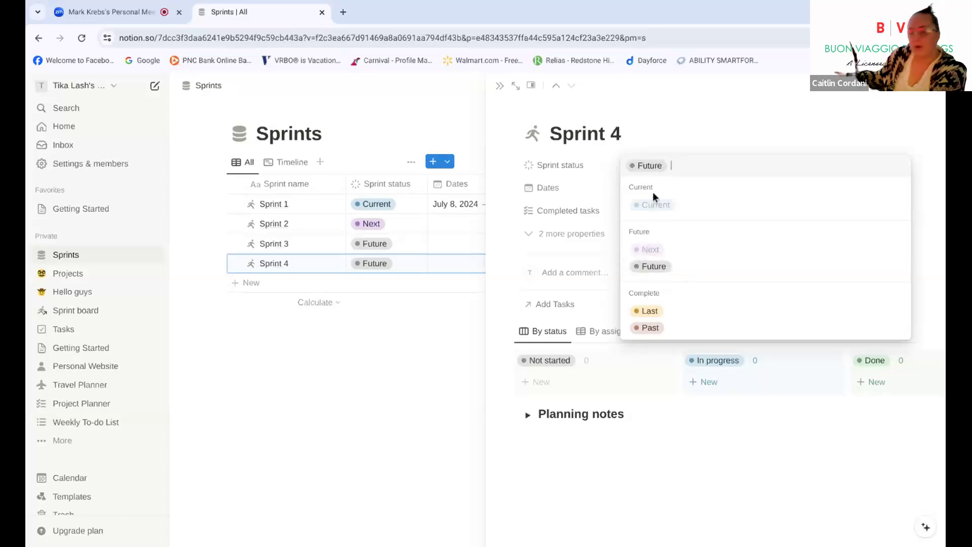
click(427, 300)
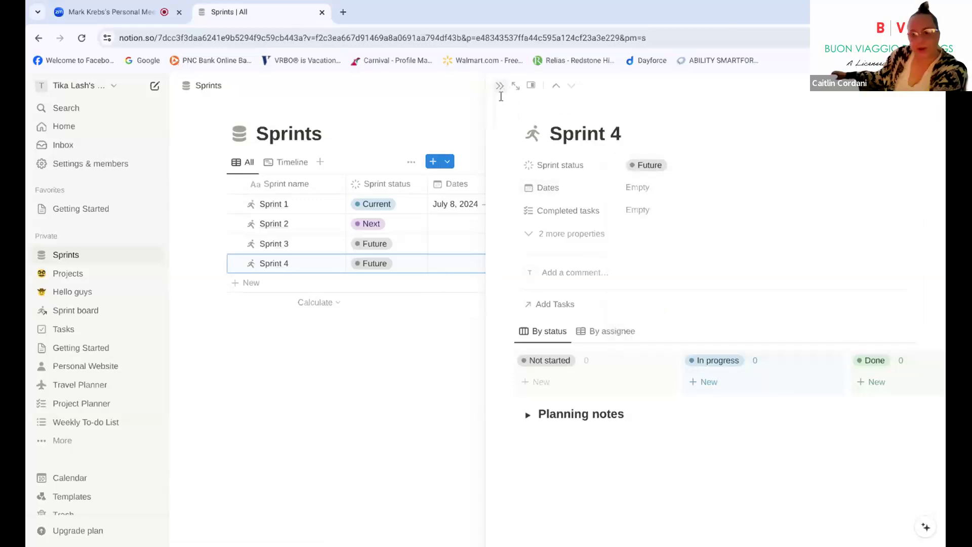
Examine the actions for Sprint 4's Sprint status property and its name and option settings
click(560, 167)
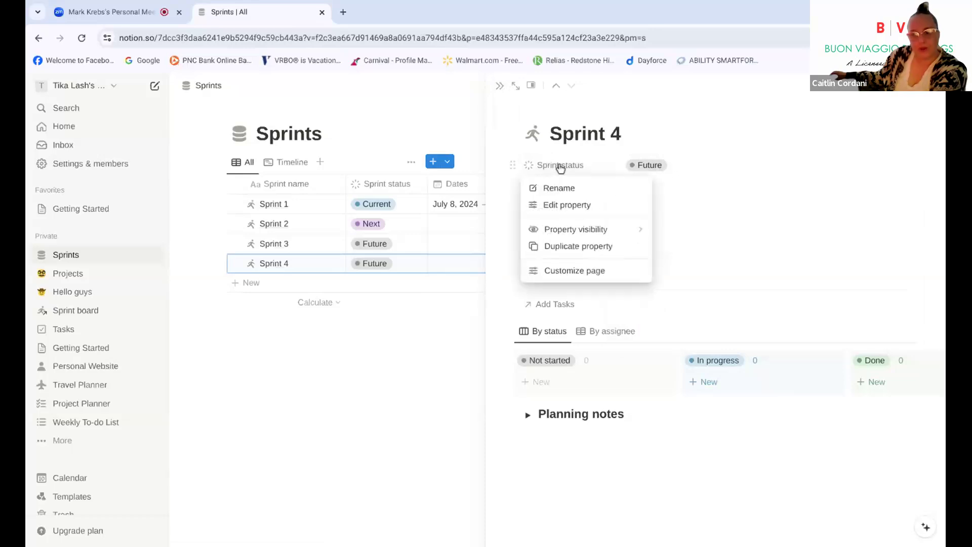
click(515, 165)
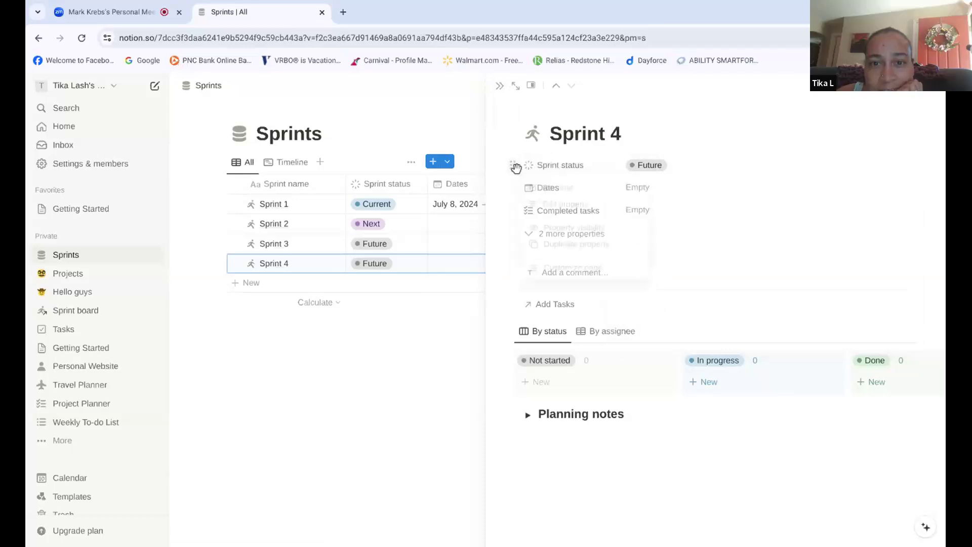
click(516, 166)
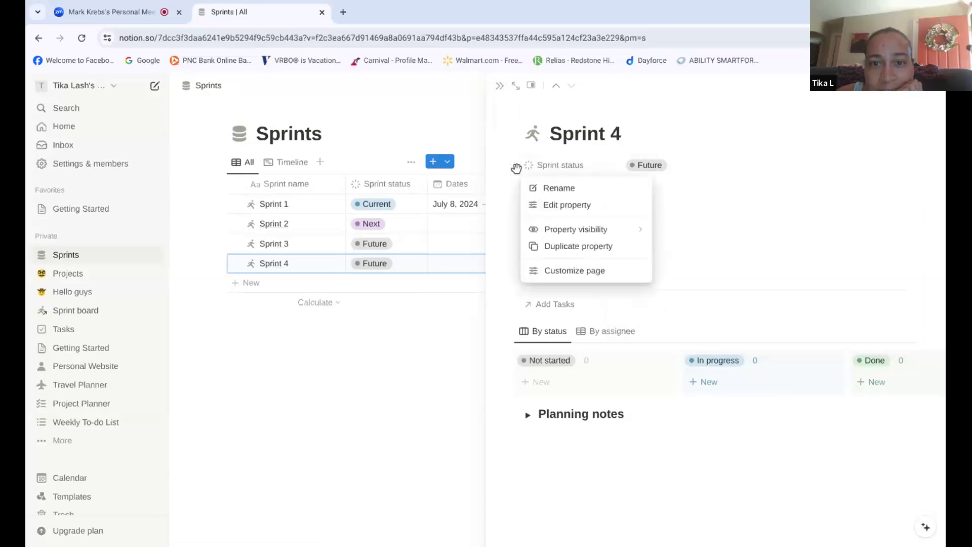
click(565, 195)
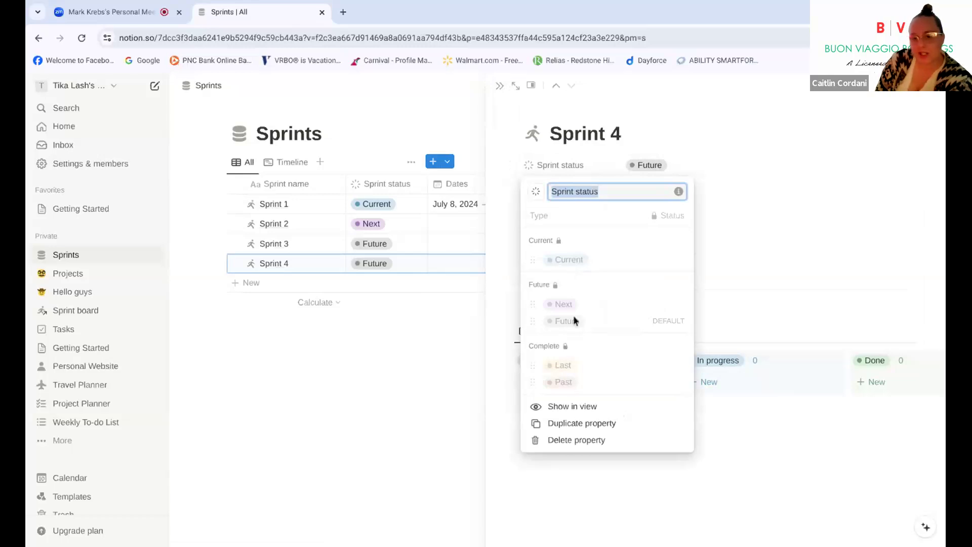
click(713, 129)
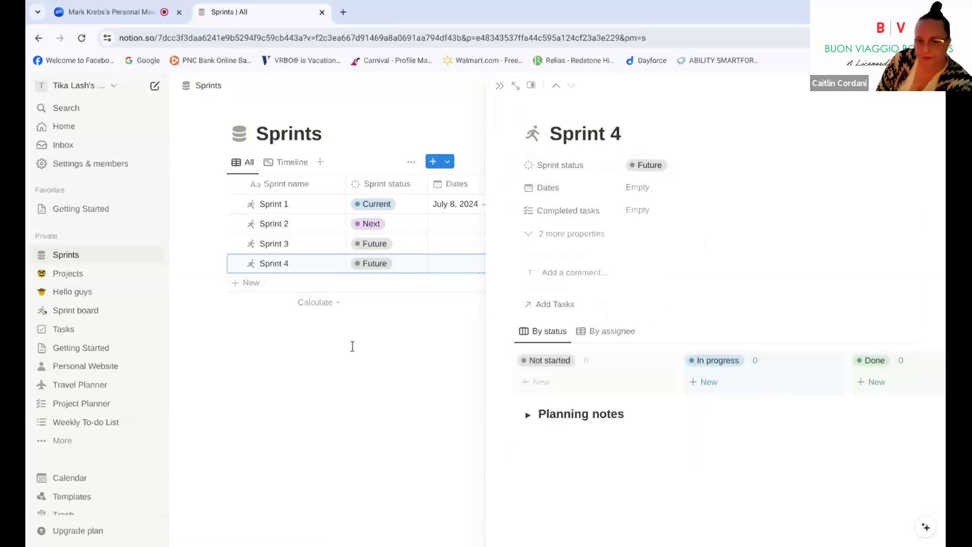
Close Sprint 4's details and delete Sprint 4 from the Sprints table
click(499, 86)
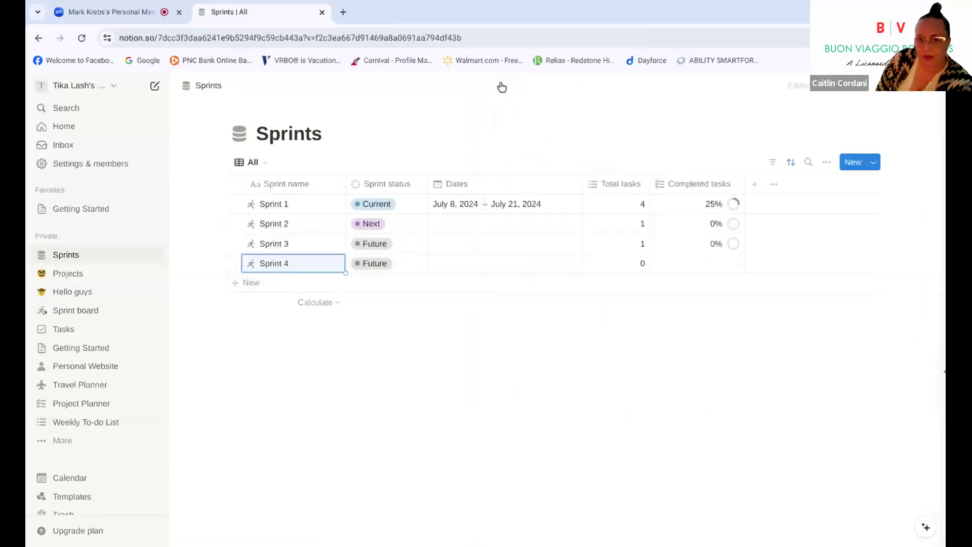
right_click(396, 268)
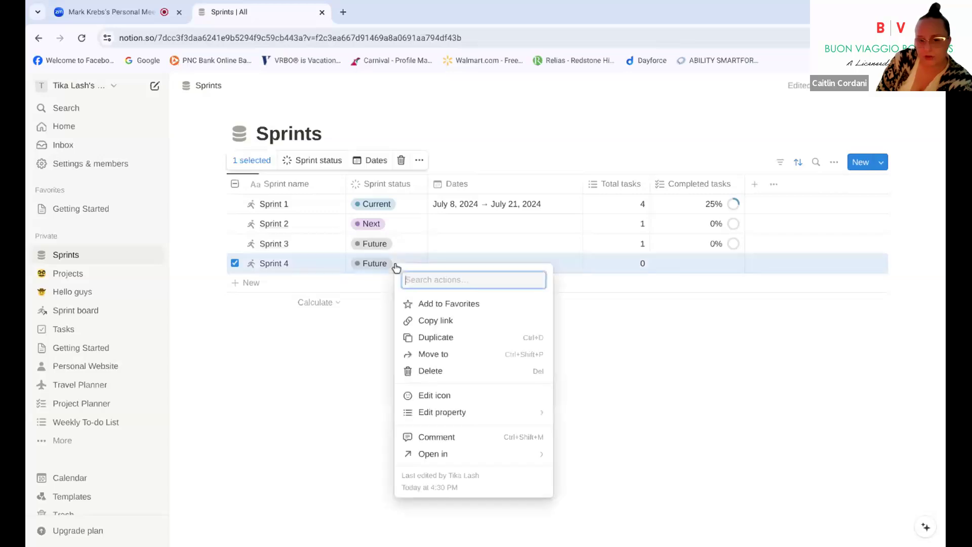
click(426, 372)
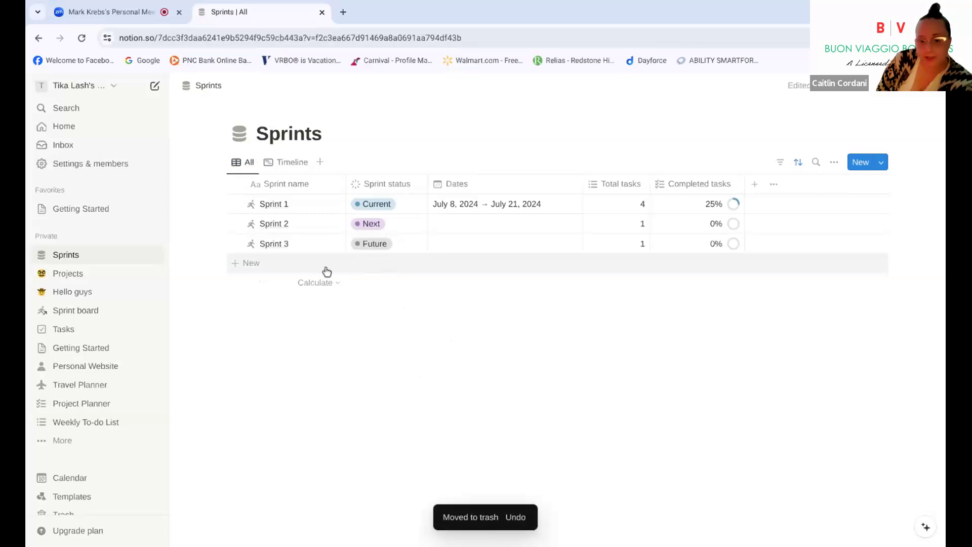
Add another sprint below Sprint 3 and change its sprint name to New by editing the property
click(253, 270)
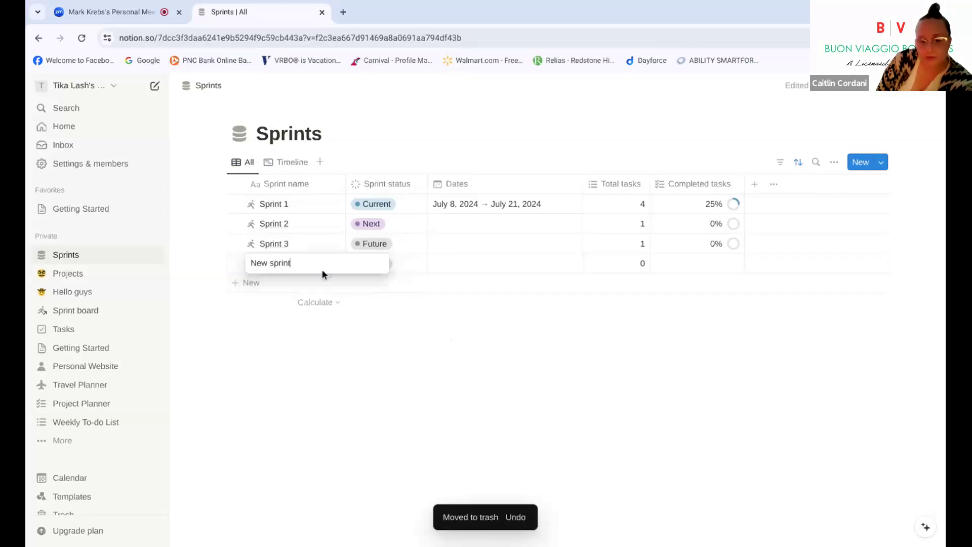
key(Tab)
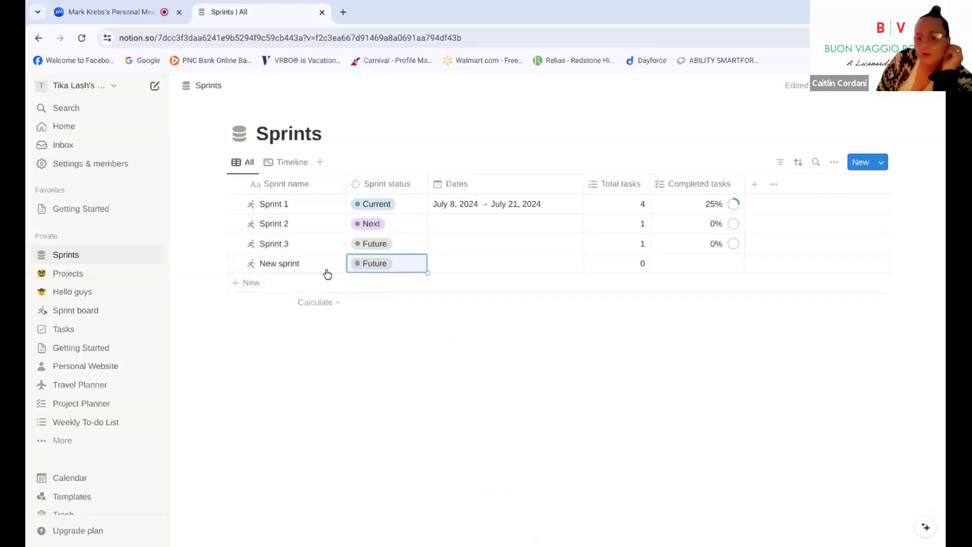
right_click(418, 270)
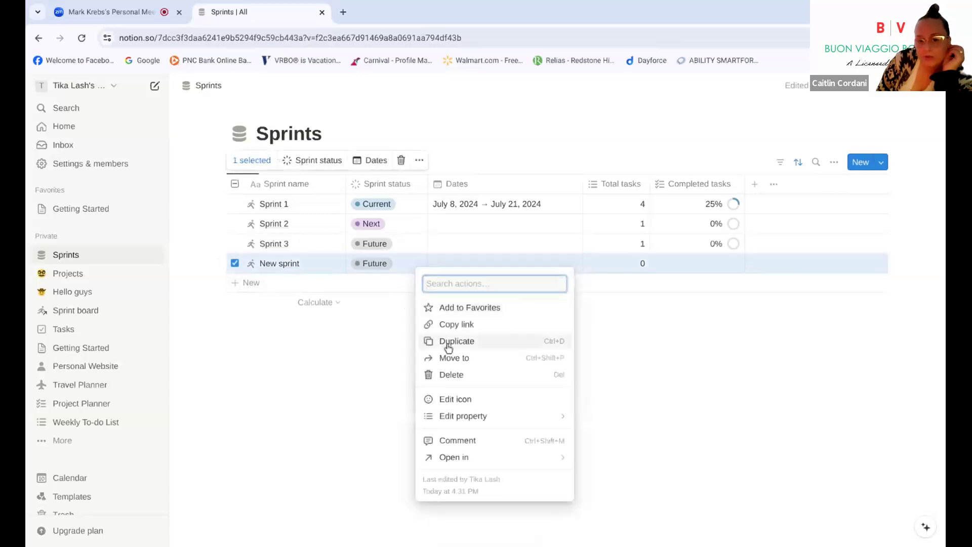
mouse_move(451, 415)
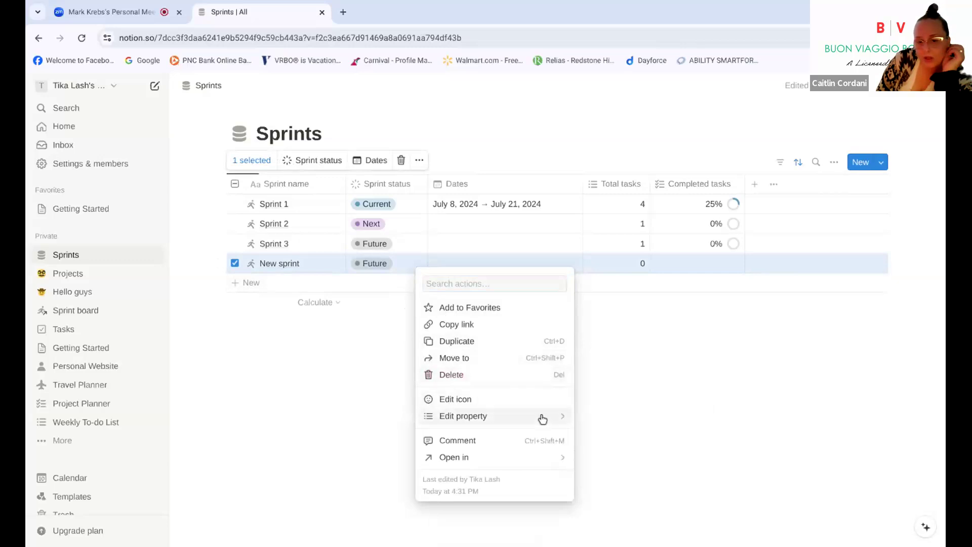
mouse_move(543, 418)
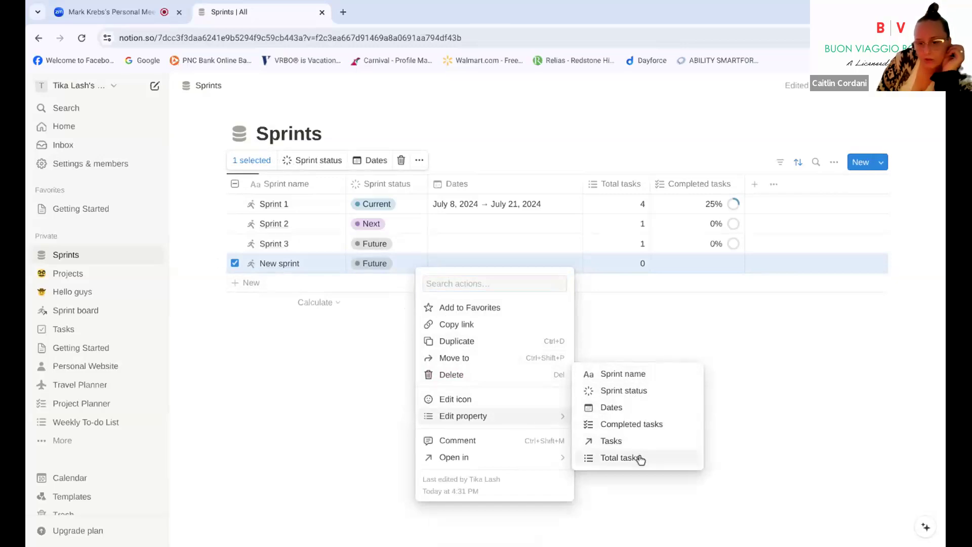
click(630, 376)
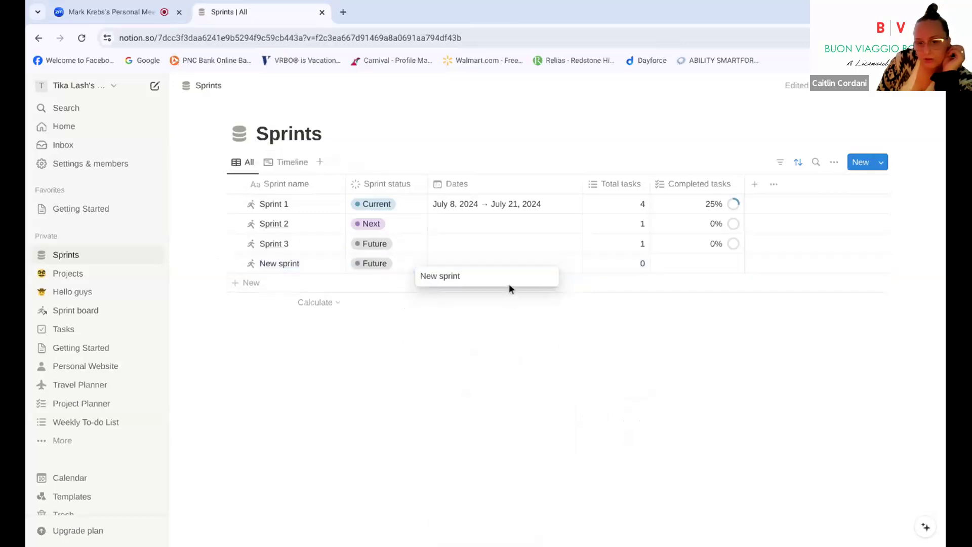
key(BackSpace)
key(BackSpace)
key(BackSpace)
key(BackSpace)
key(BackSpace)
key(BackSpace)
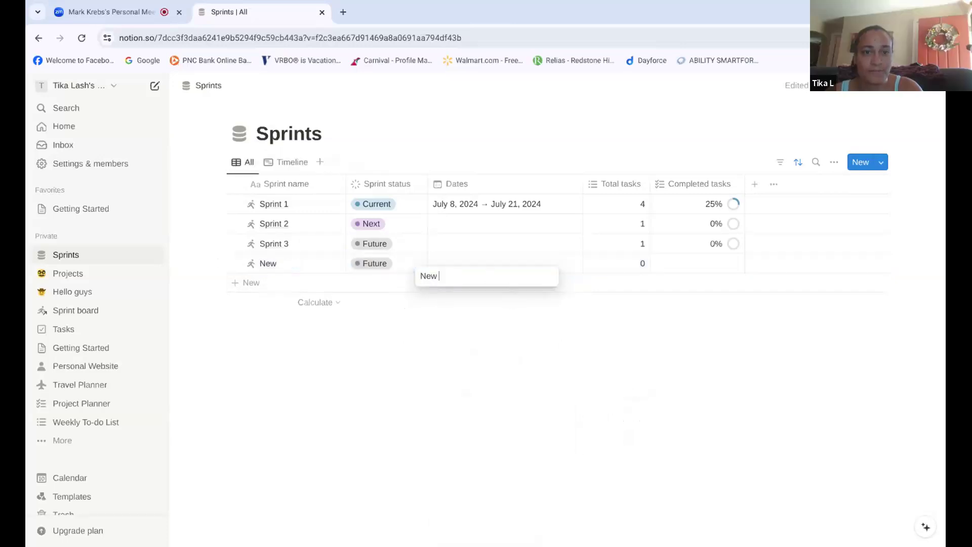
key(Escape)
key(Escape)
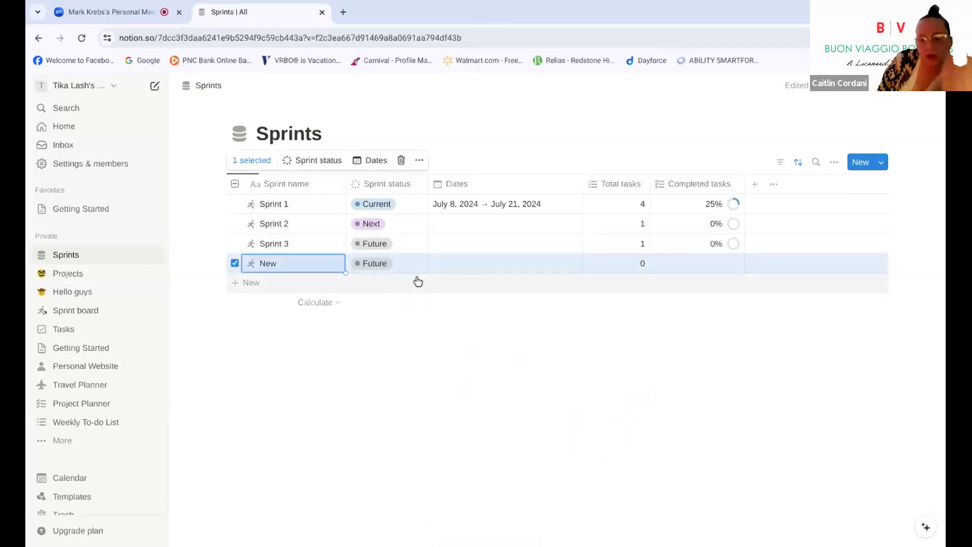
Review the New sprint's status options, the Sprint status property settings and the available property icons
click(393, 269)
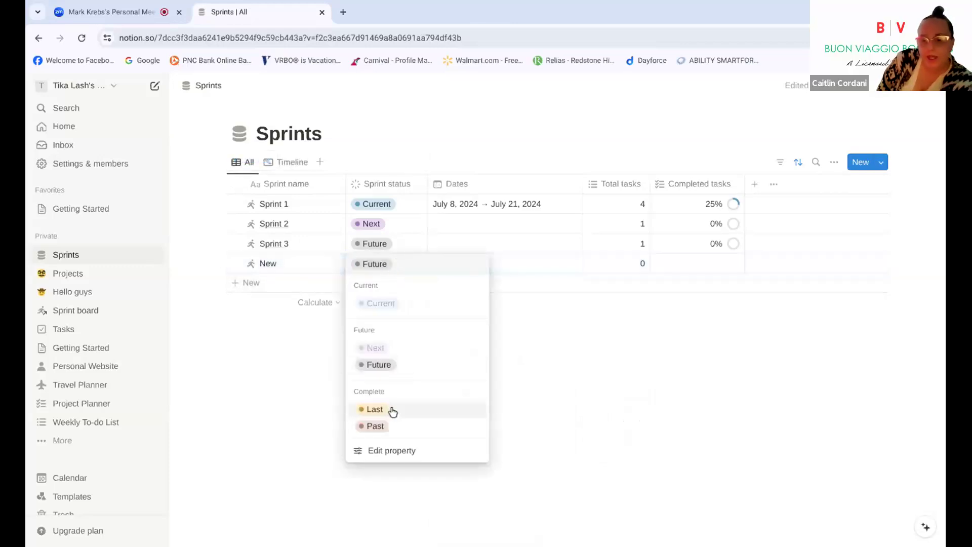
click(408, 451)
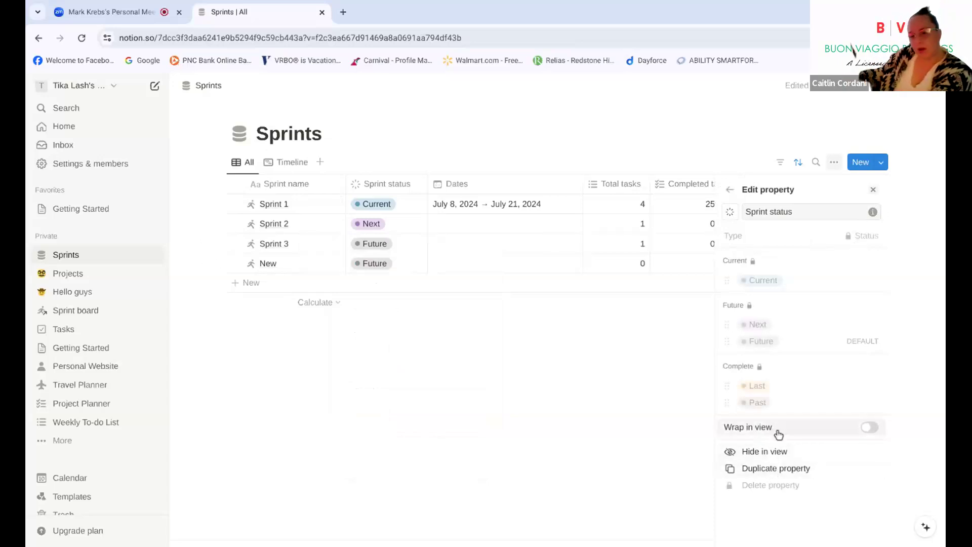
click(731, 214)
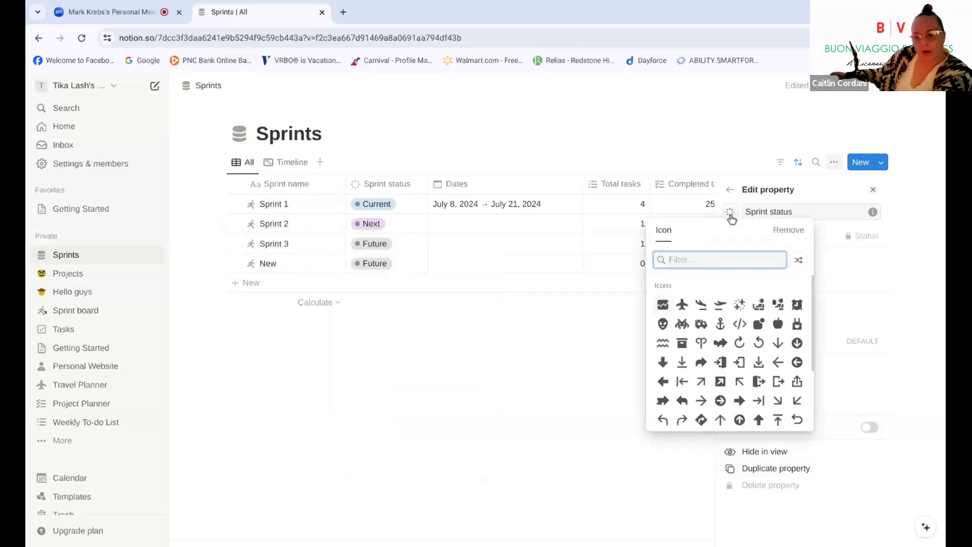
click(730, 215)
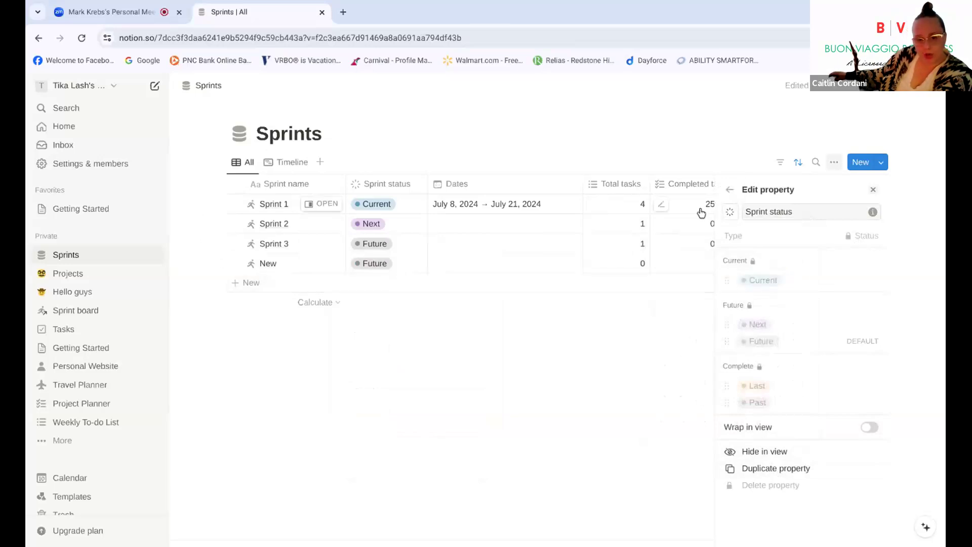
click(874, 190)
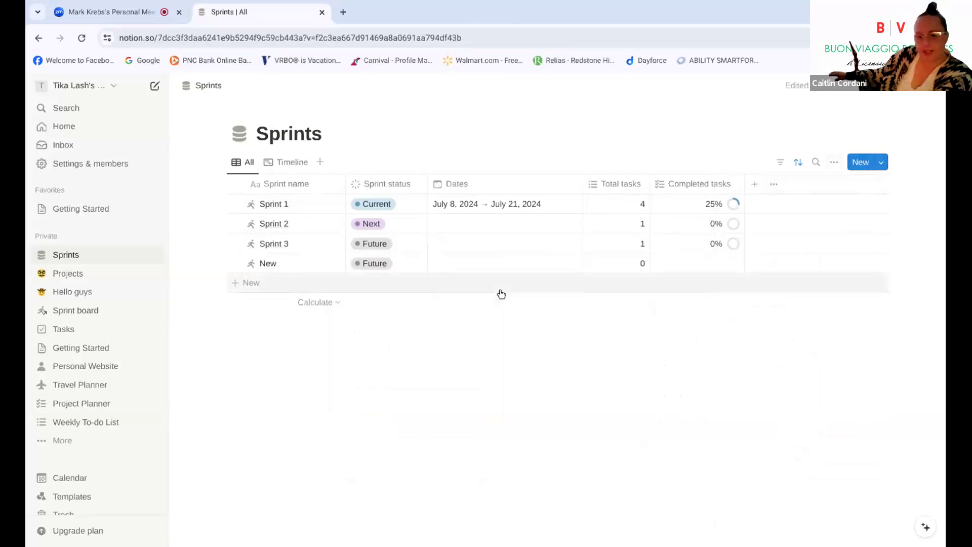
Set the sprint status of the New entry to Last
click(385, 268)
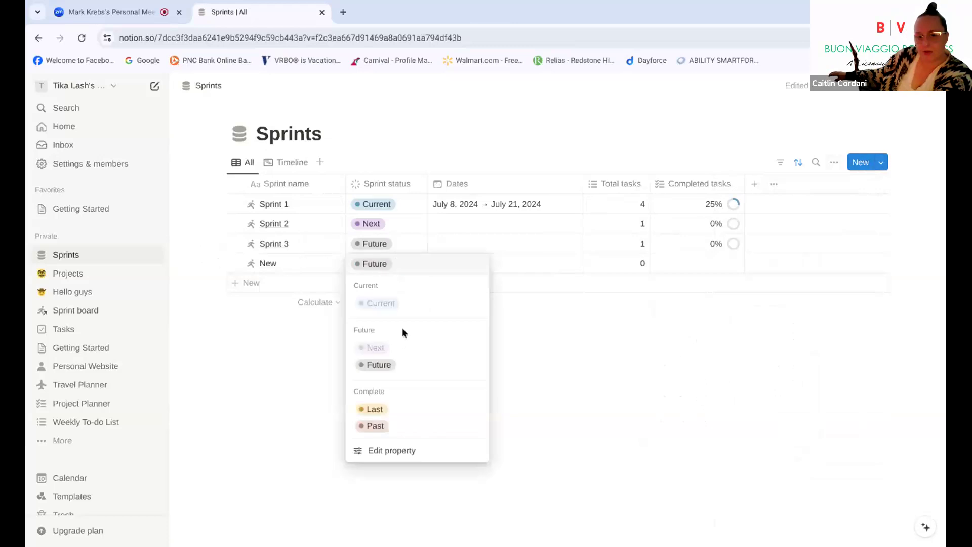
click(367, 408)
click(375, 373)
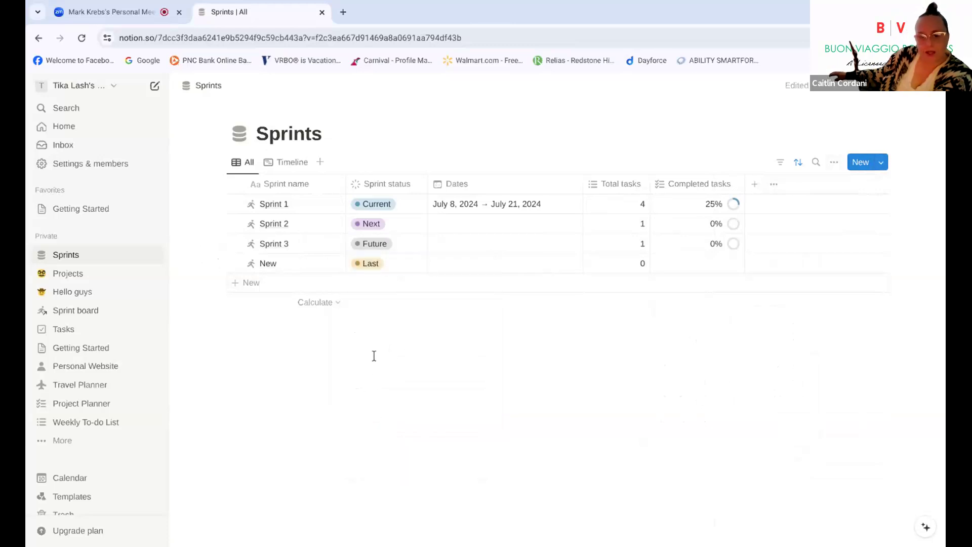
Add another sprint named New sprint and set the status of the New entry to Past
click(250, 285)
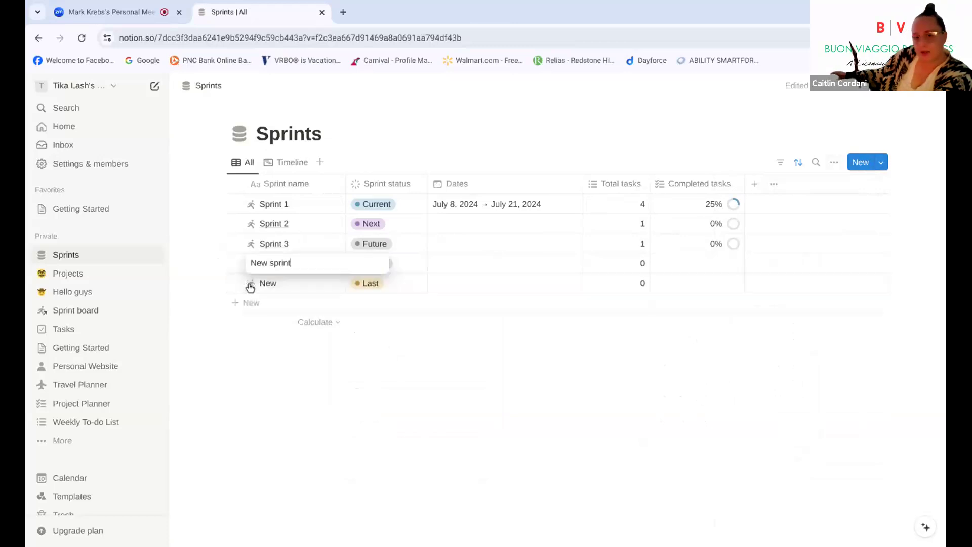
key(Return)
click(374, 285)
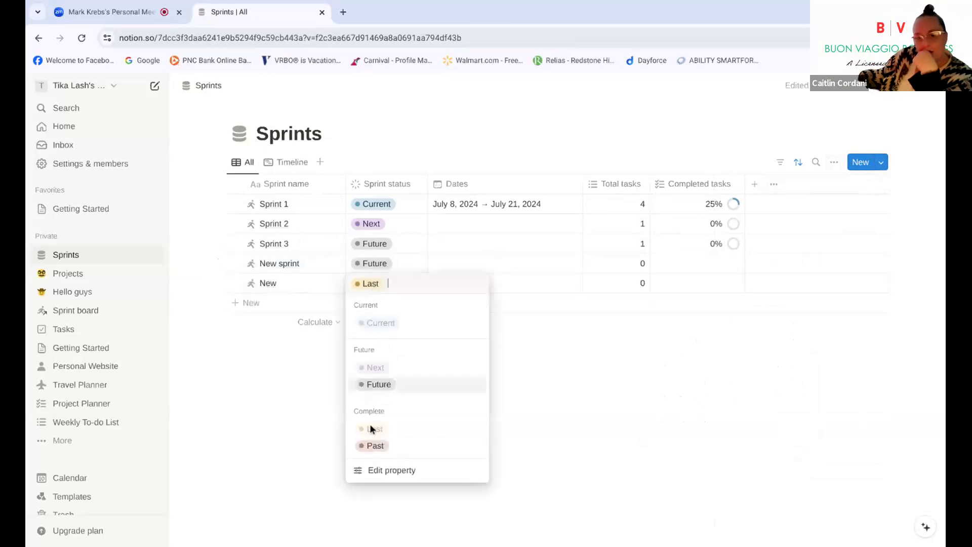
click(379, 448)
click(382, 450)
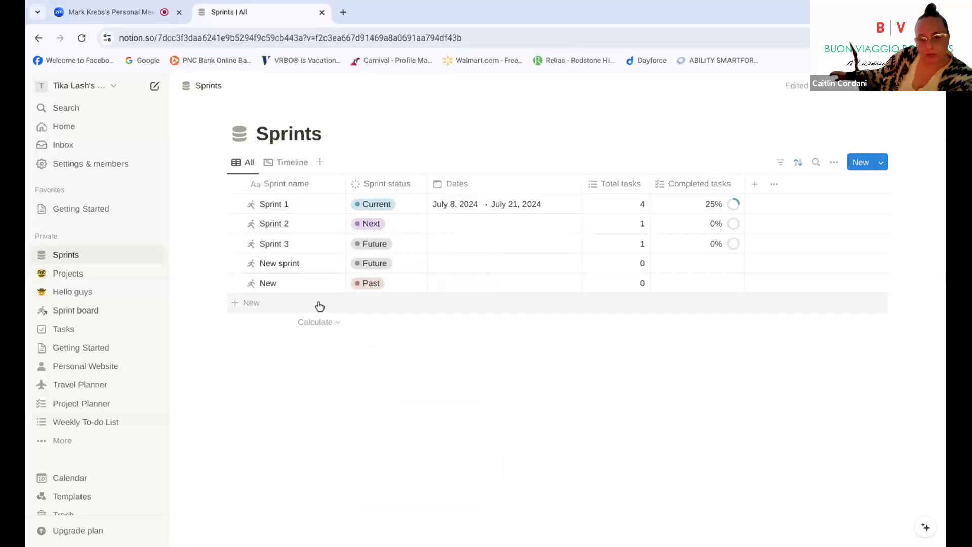
Rename the New entry as New sprint and set the status of the other New sprint, below Sprint 3, to Last
click(282, 286)
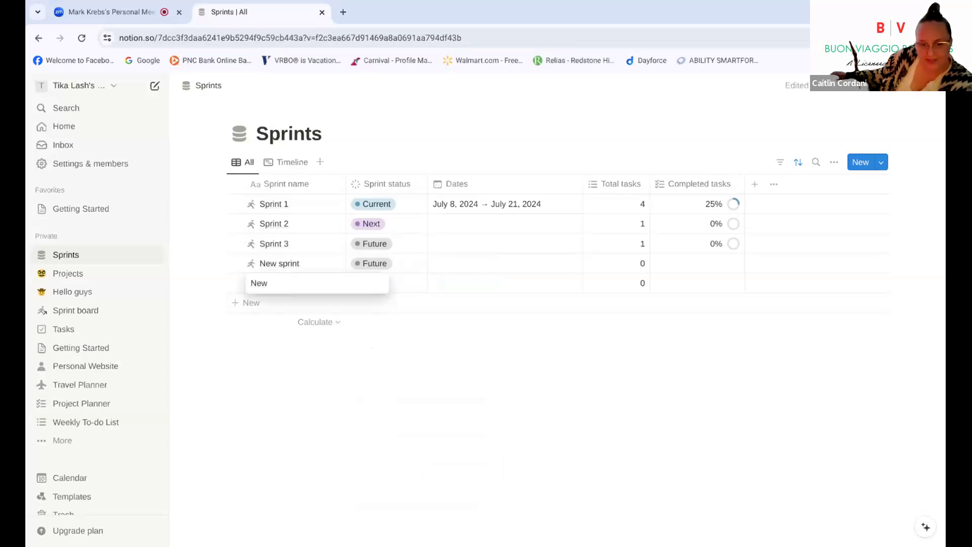
key(Return)
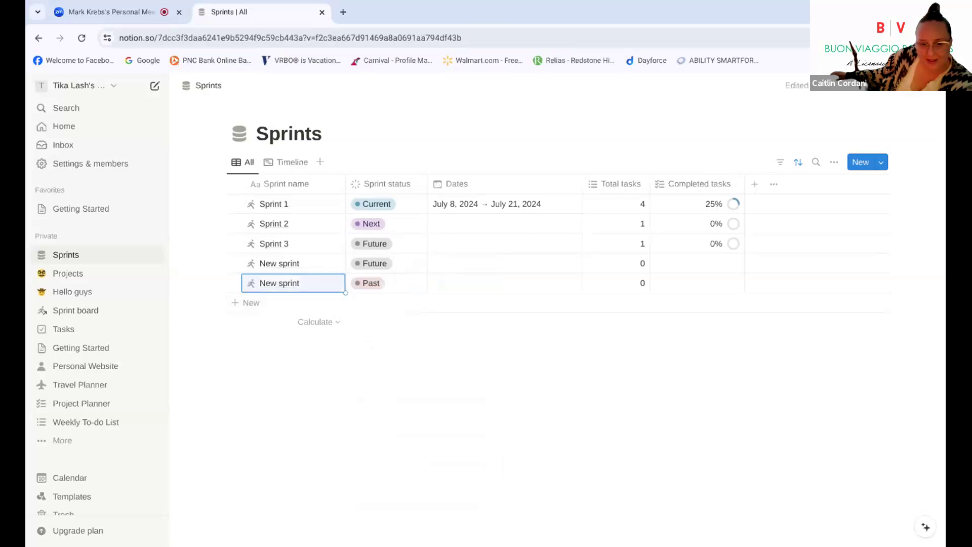
click(335, 384)
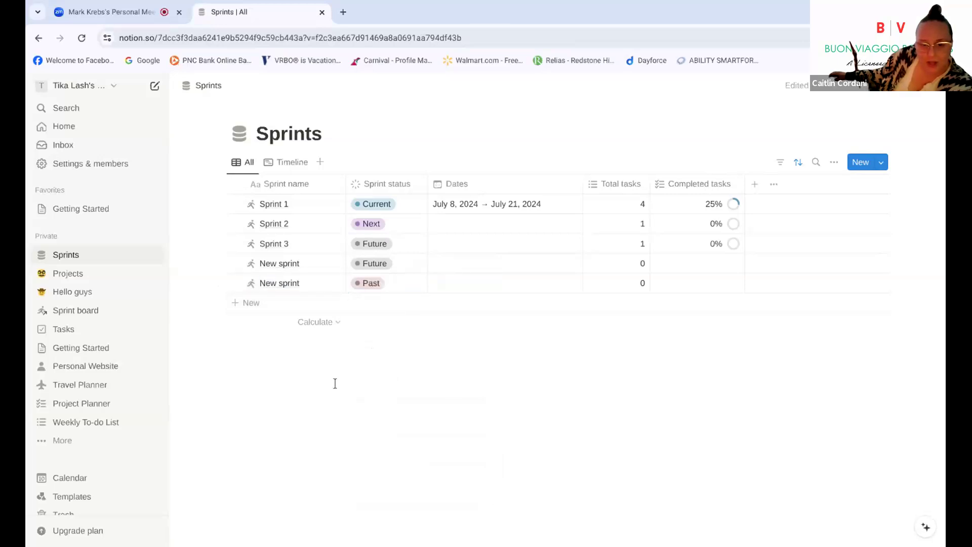
click(379, 263)
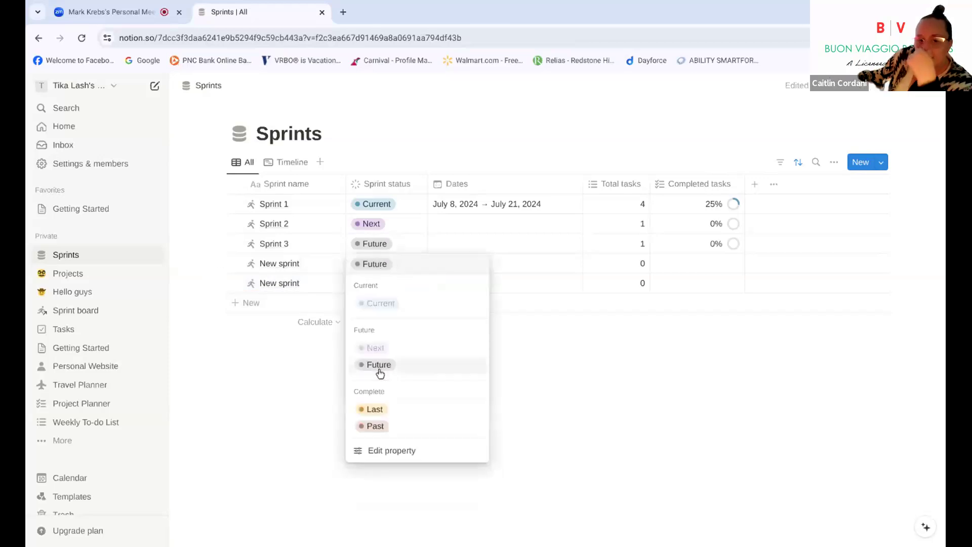
click(385, 409)
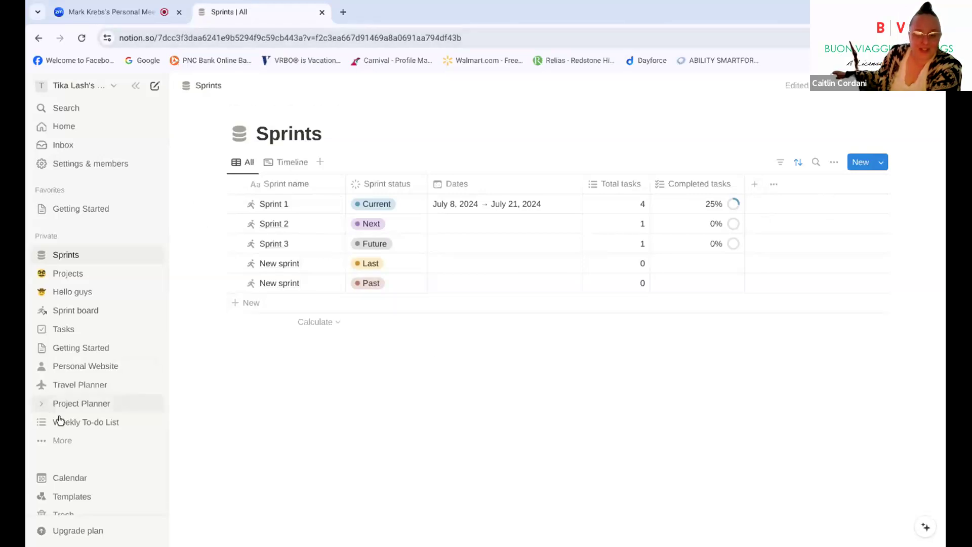
Open the template gallery, examine the preview of Projects, tasks & sprints and browse the other work templates
scroll(84, 424, down, 2)
click(79, 457)
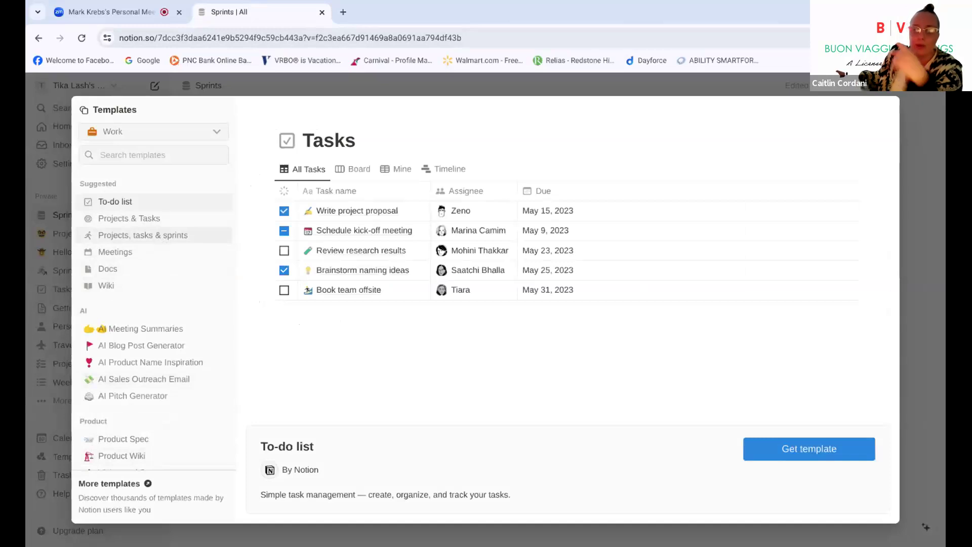
click(163, 241)
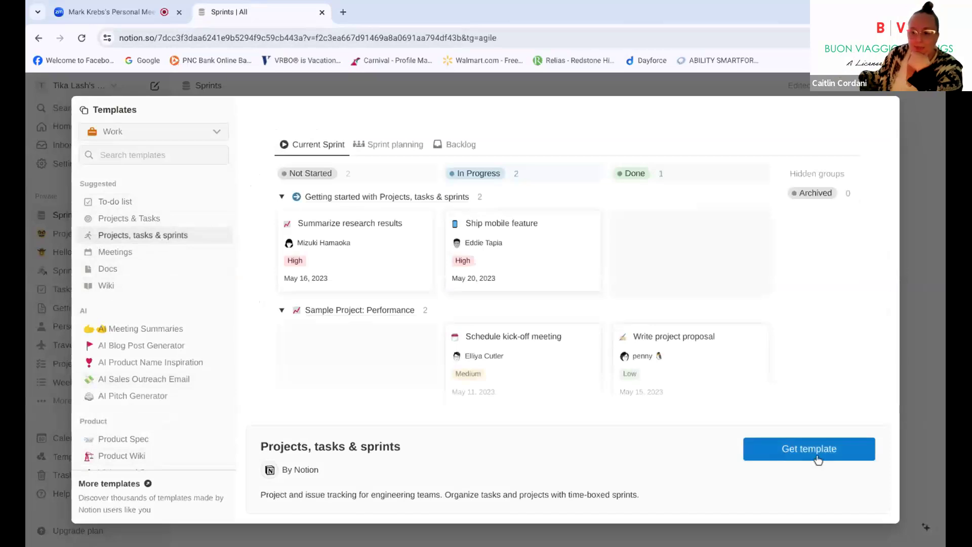
scroll(394, 388, down, 1)
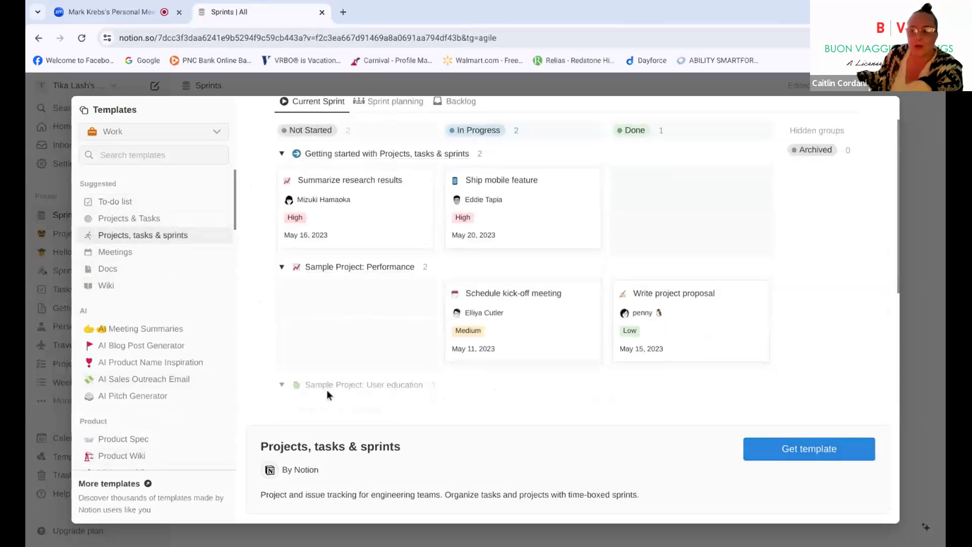
scroll(327, 390, down, 3)
scroll(227, 336, down, 1)
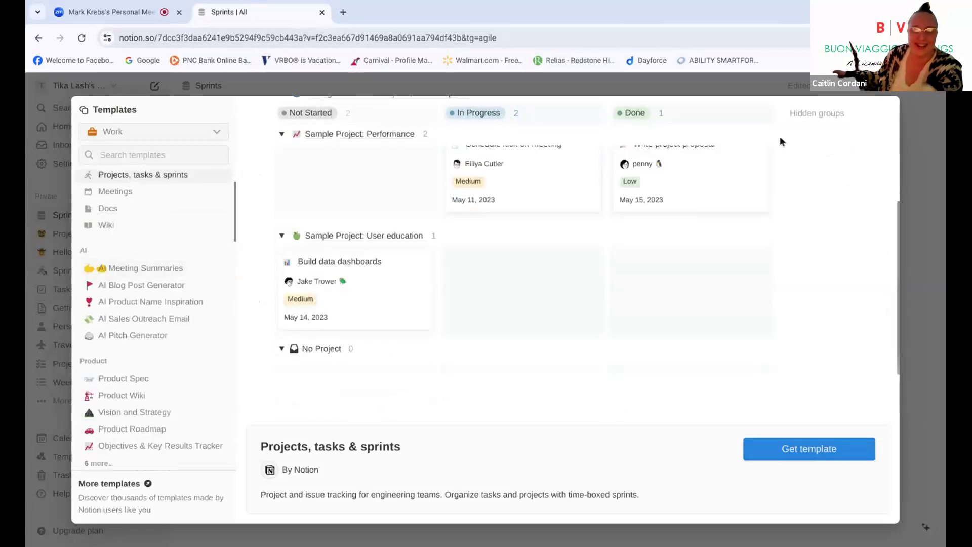
scroll(232, 255, down, 3)
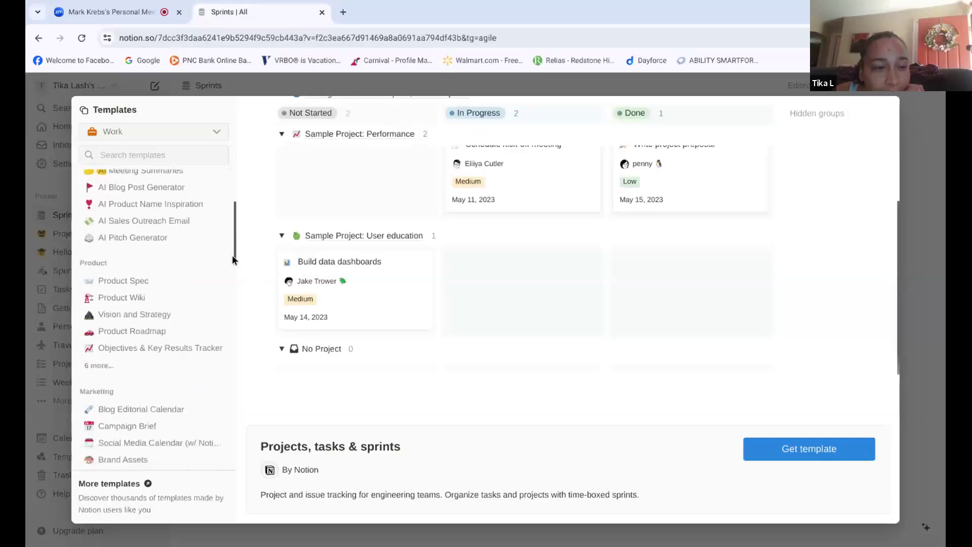
scroll(148, 405, down, 4)
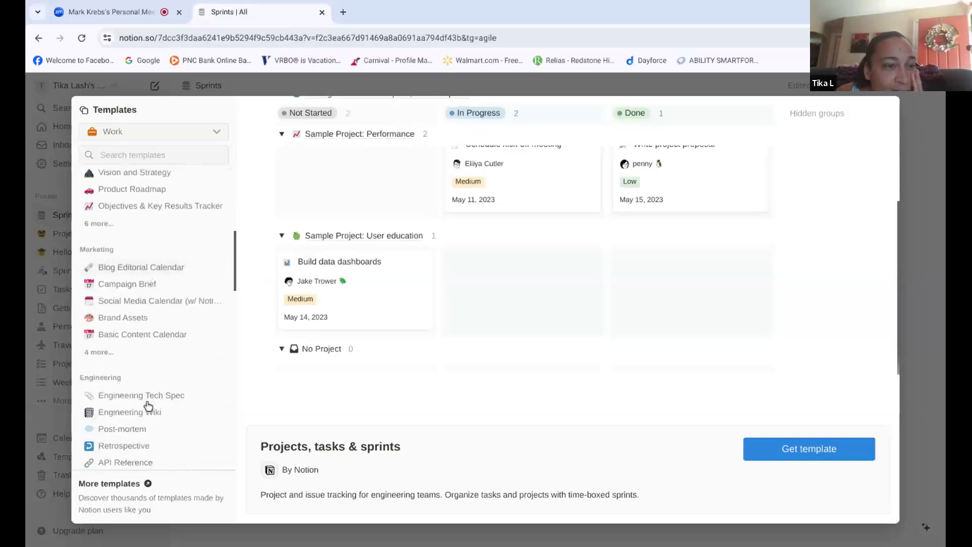
scroll(147, 404, down, 2)
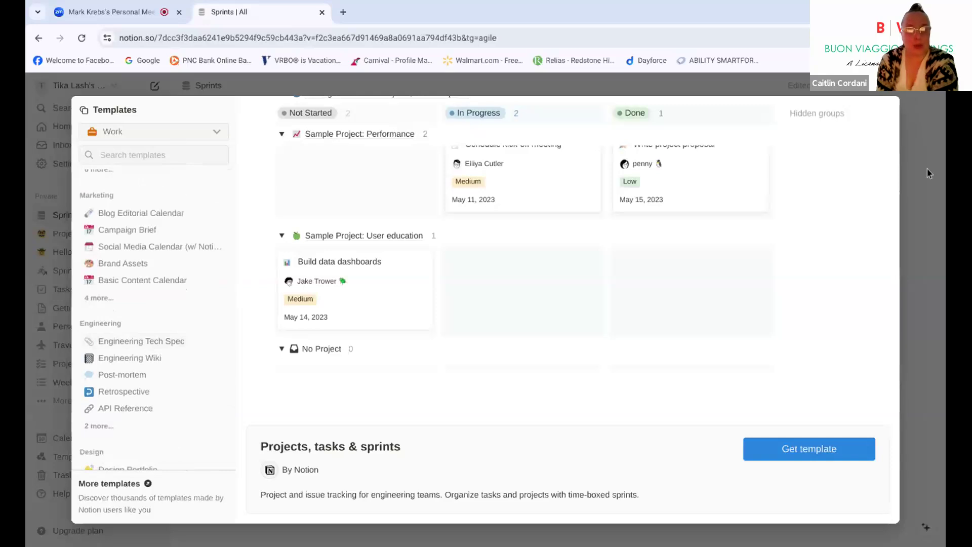
Close the template gallery and switch to the Zoom meeting
click(931, 153)
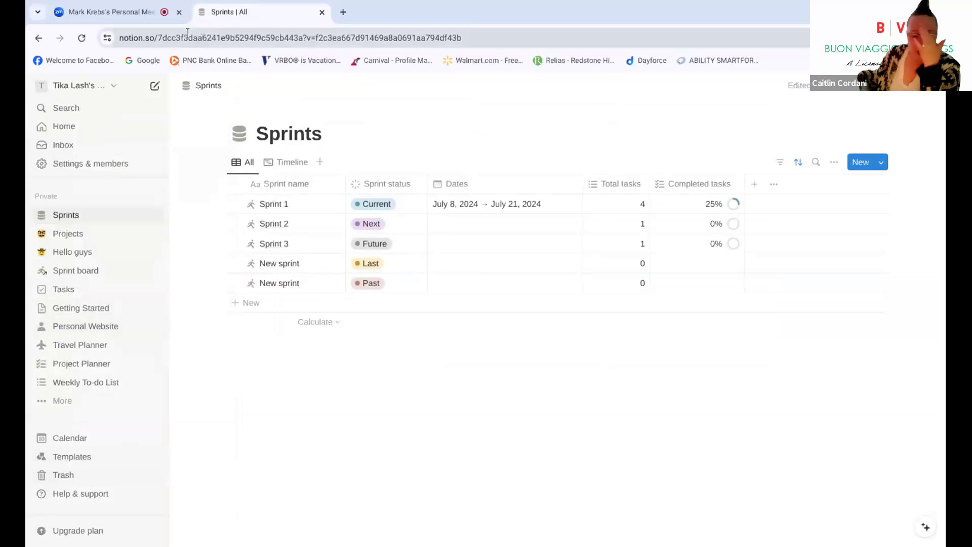
click(126, 11)
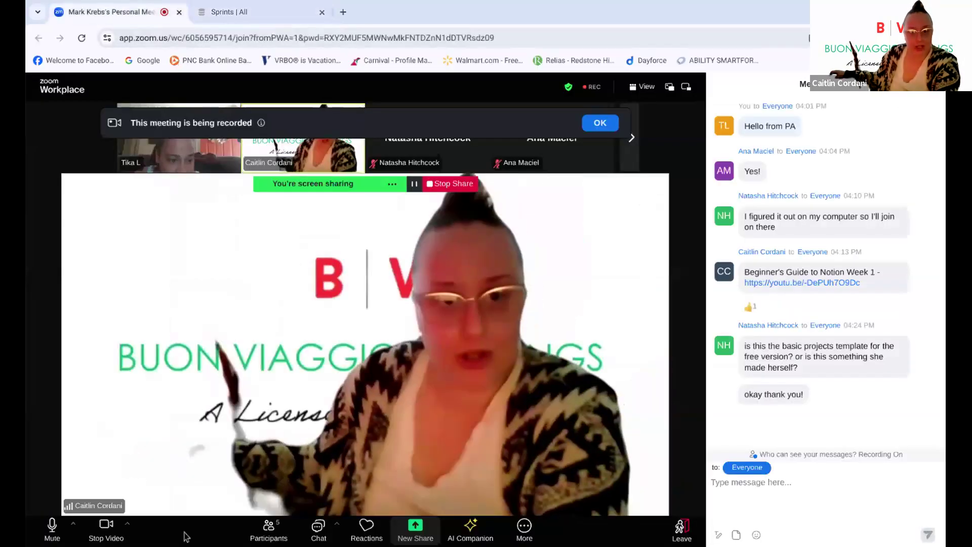
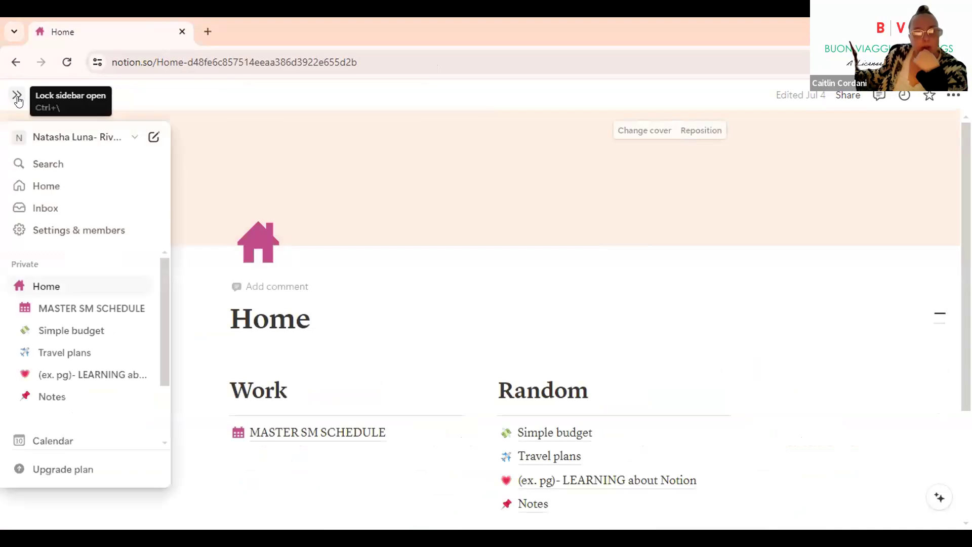
Lock the sidebar open on the Home page and get the Projects, tasks & sprints template from the template gallery
click(15, 96)
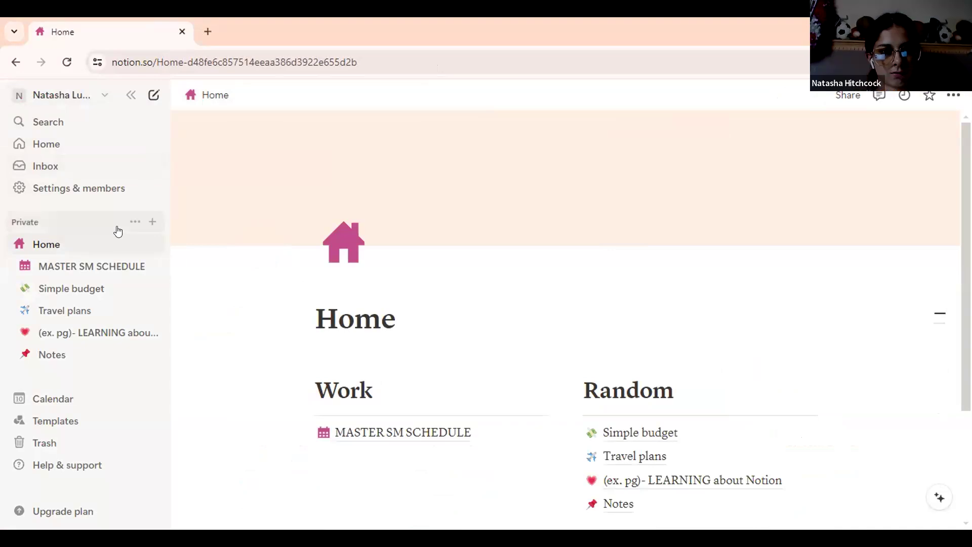
click(74, 422)
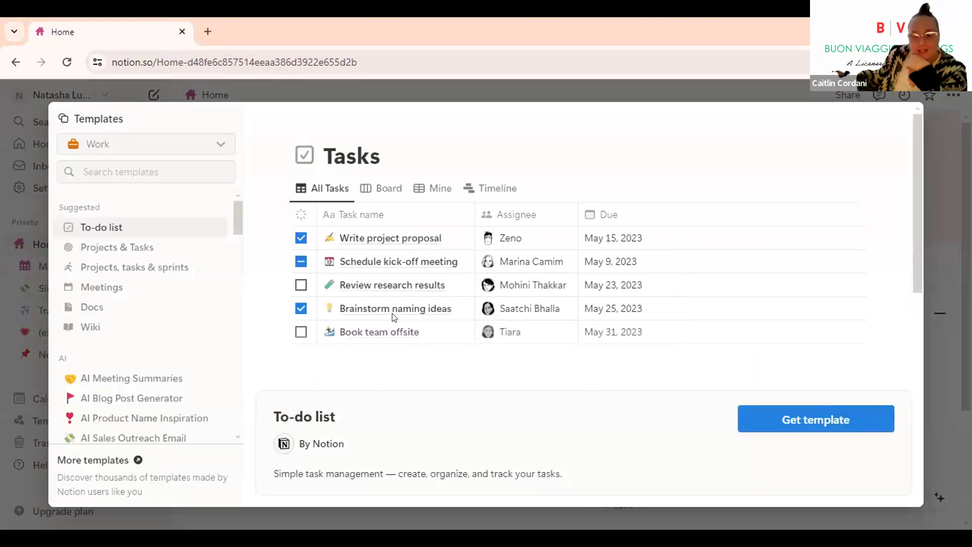
click(165, 273)
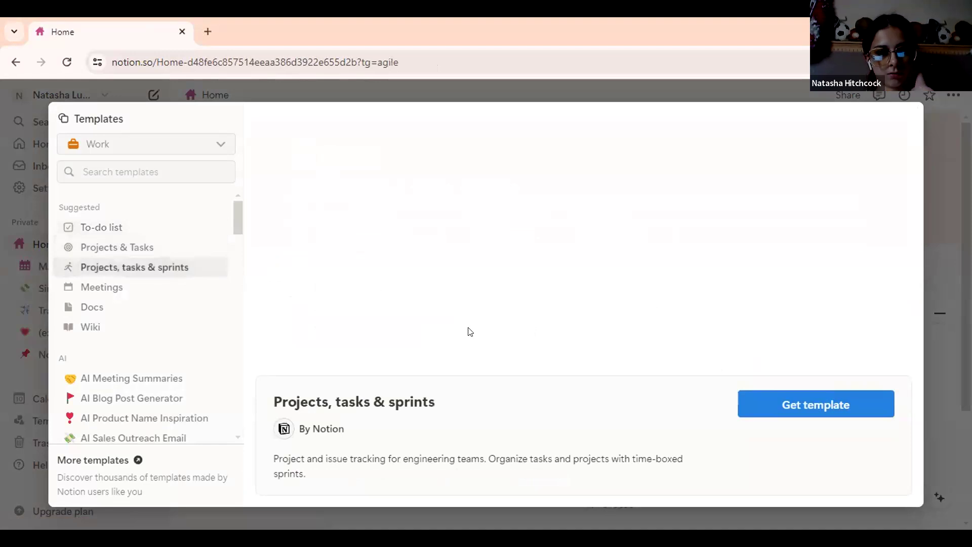
click(750, 405)
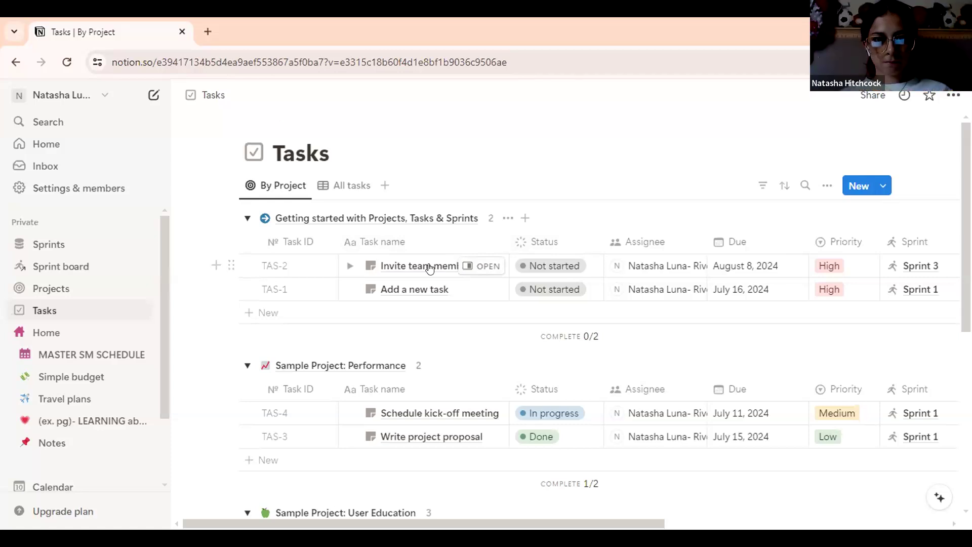
Open the Invite team members task in the Tasks table and examine the actions for its Assignee and Priority properties
click(470, 265)
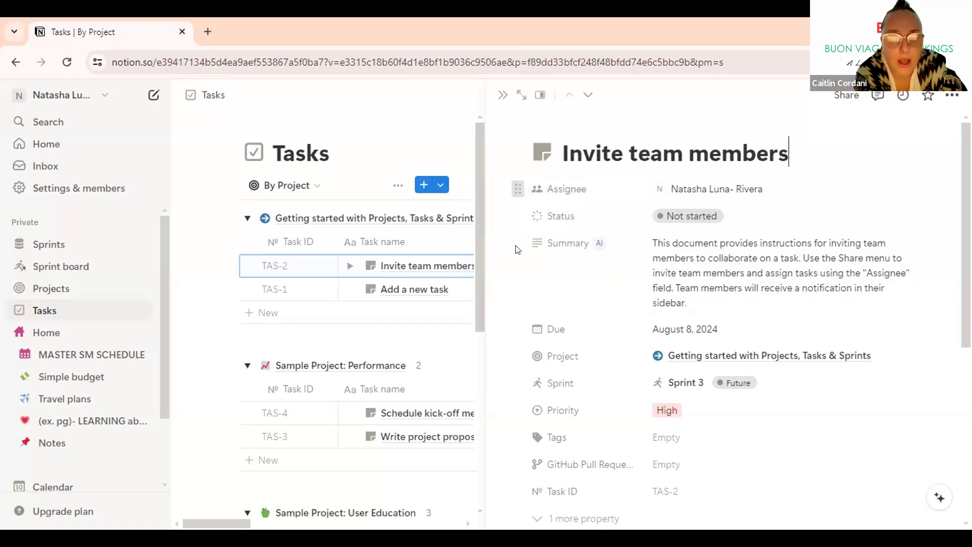
click(519, 189)
click(540, 249)
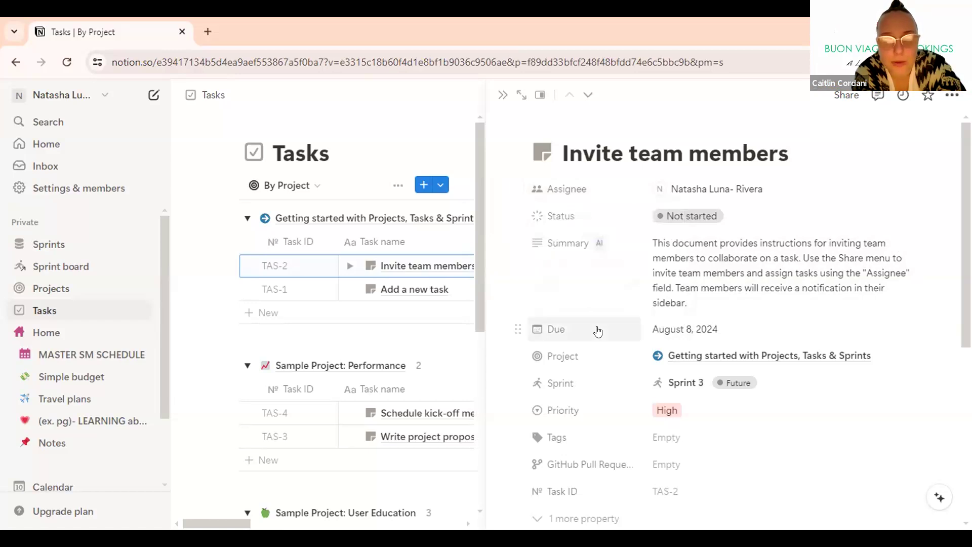
scroll(597, 331, down, 2)
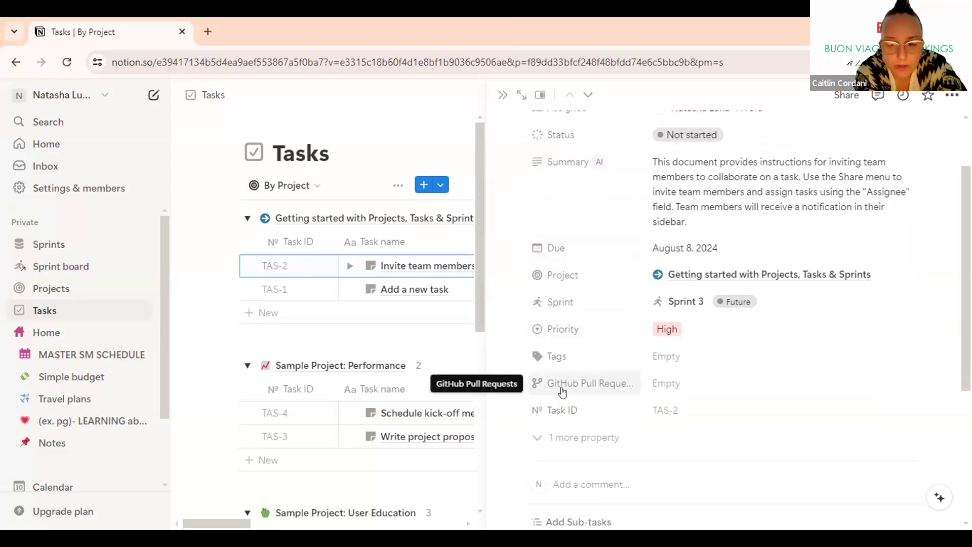
click(516, 329)
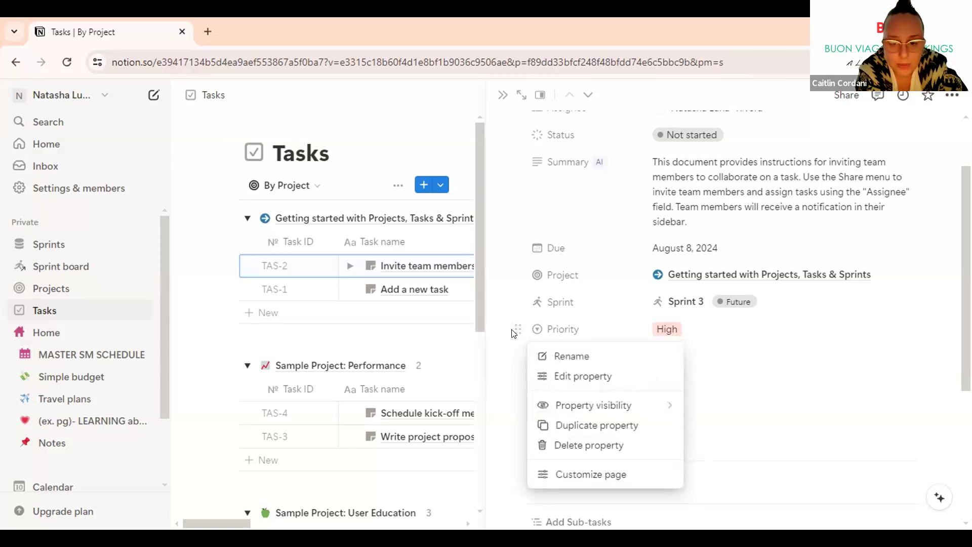
click(508, 379)
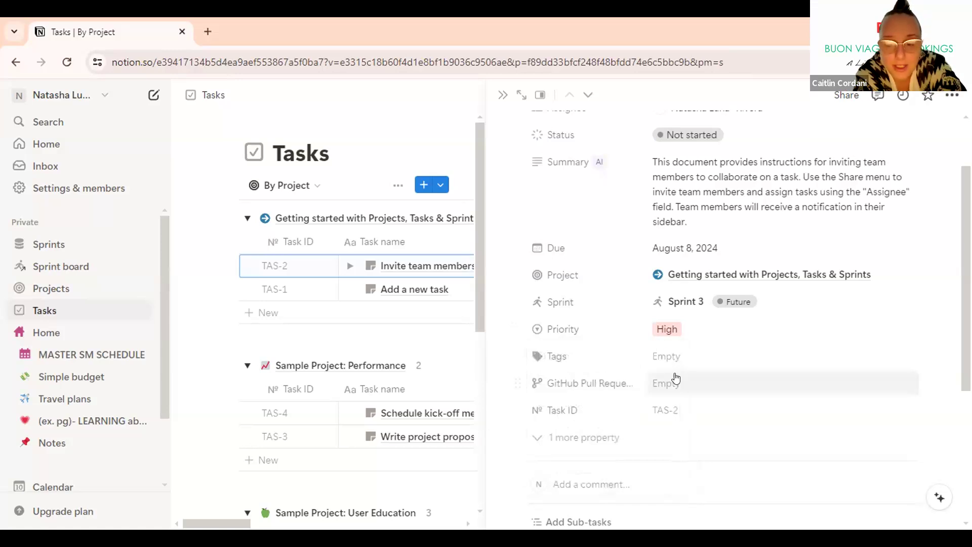
Show the hidden property of the Invite team members task and review its properties, comment area and sub-tasks section
scroll(607, 360, up, 2)
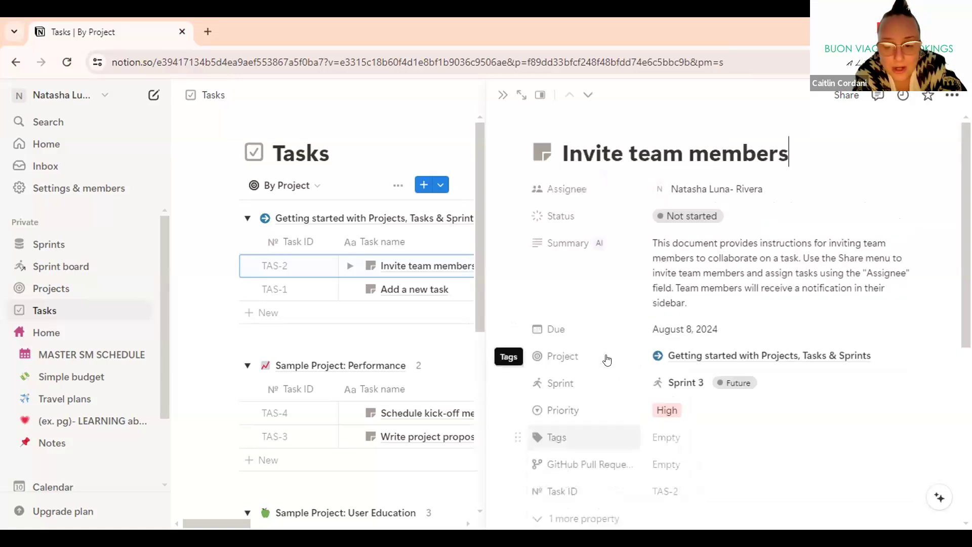
scroll(607, 359, down, 5)
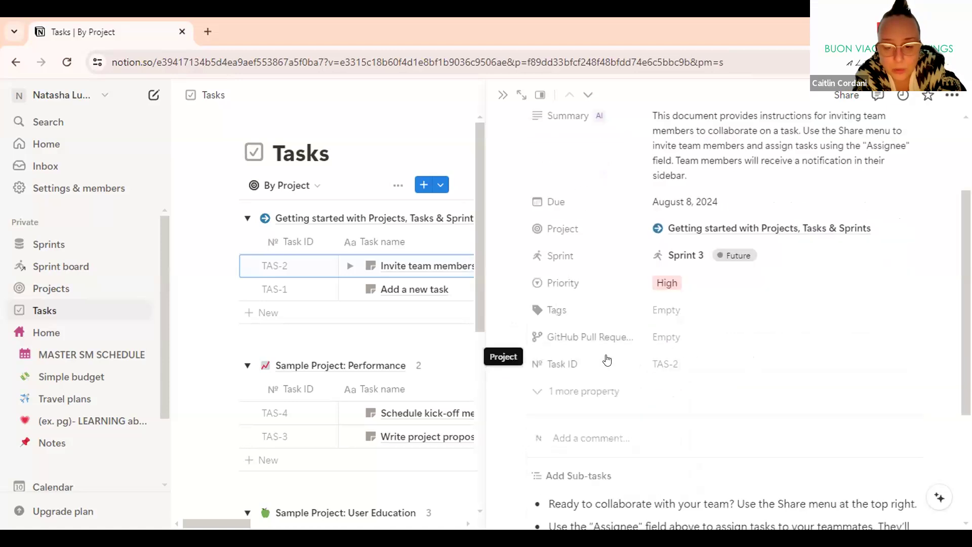
scroll(608, 360, up, 1)
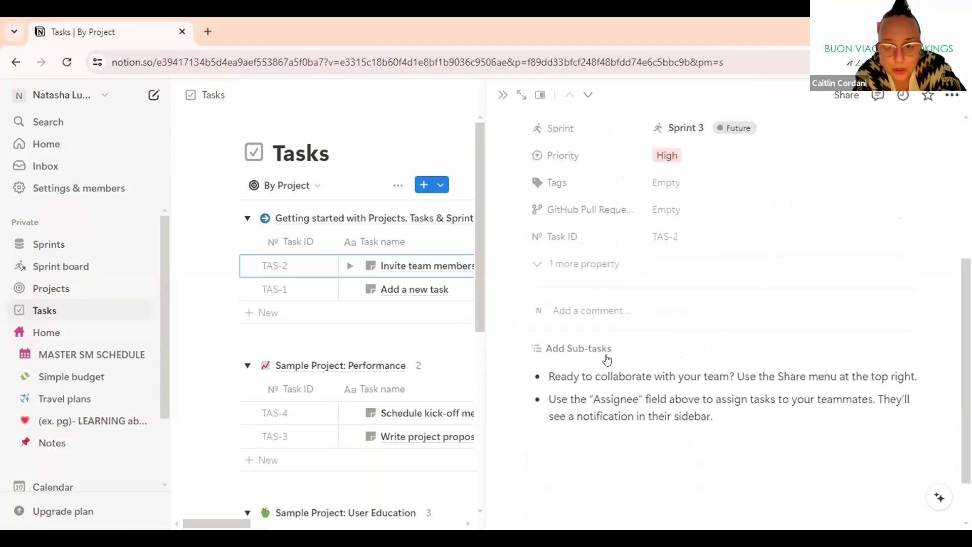
click(541, 287)
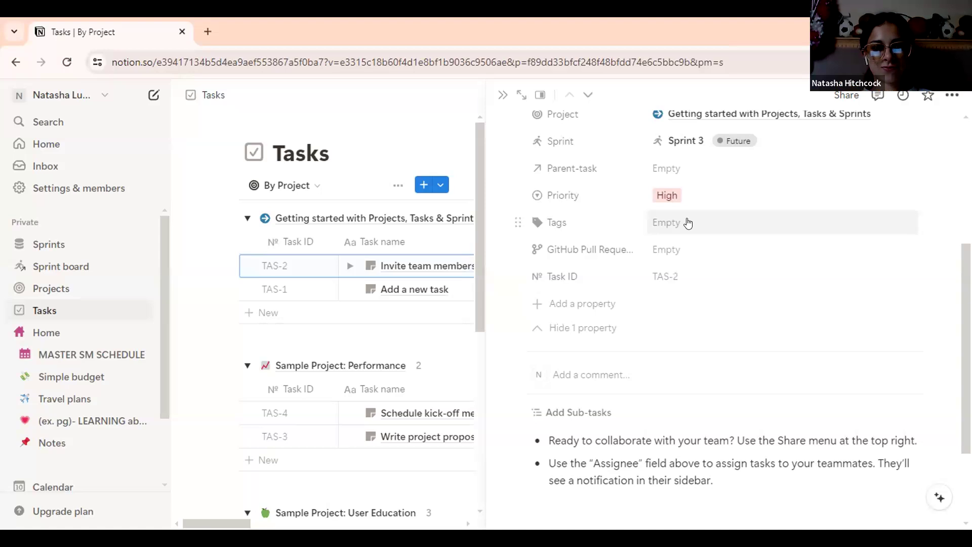
scroll(688, 223, up, 1)
scroll(688, 223, up, 5)
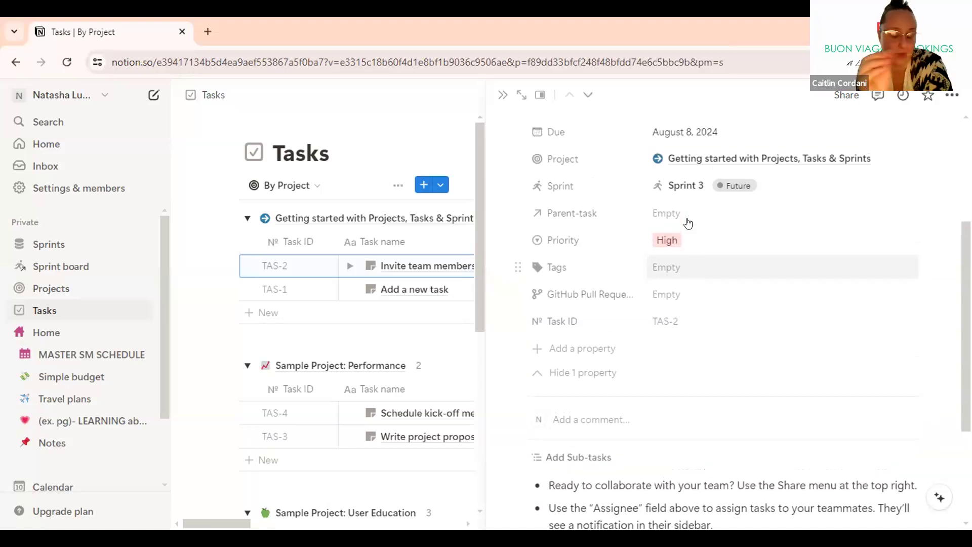
scroll(688, 223, up, 3)
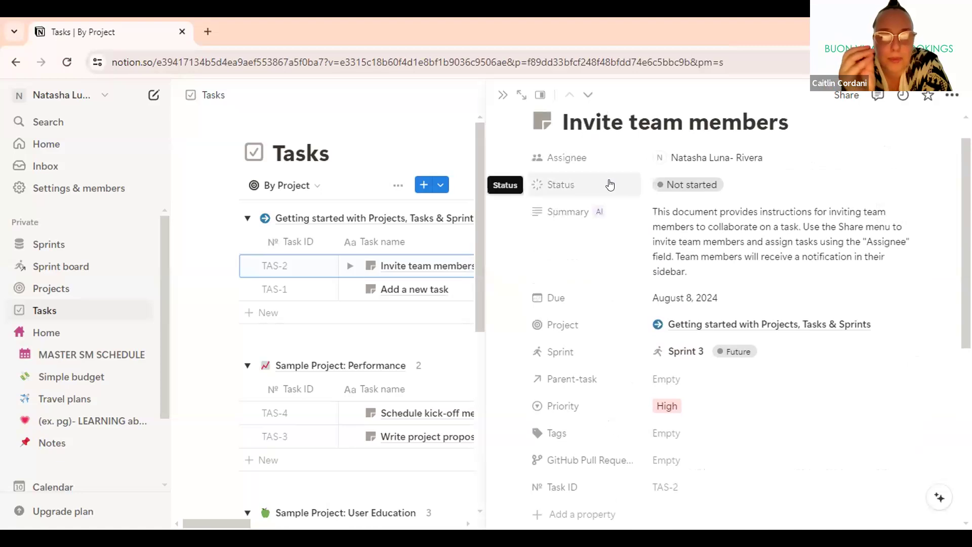
Review the Status options and the page display modes available for the Invite team members task
scroll(659, 242, up, 1)
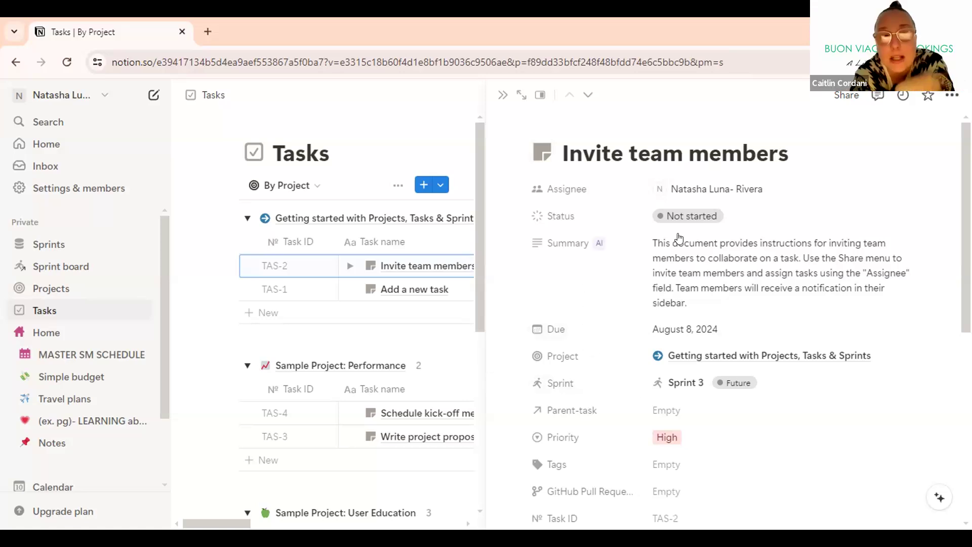
click(712, 218)
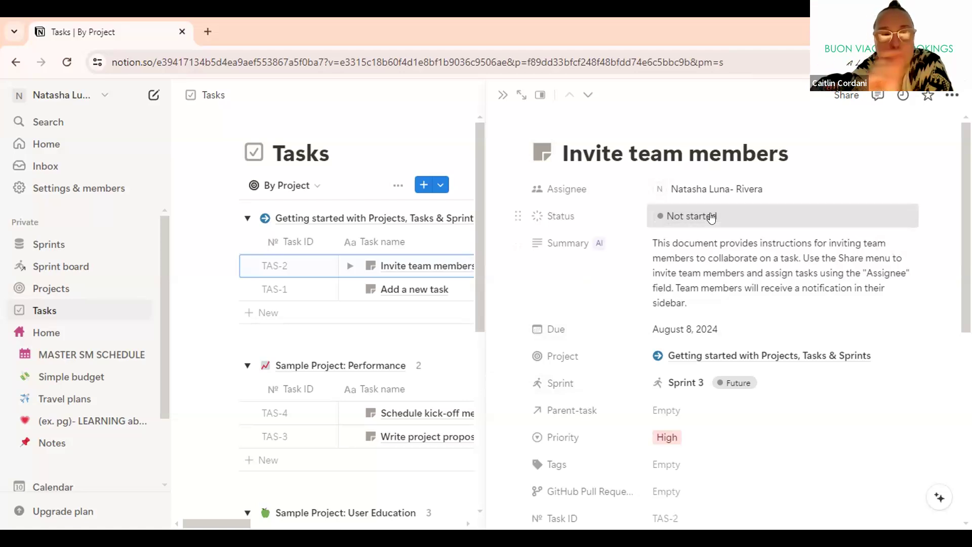
click(700, 219)
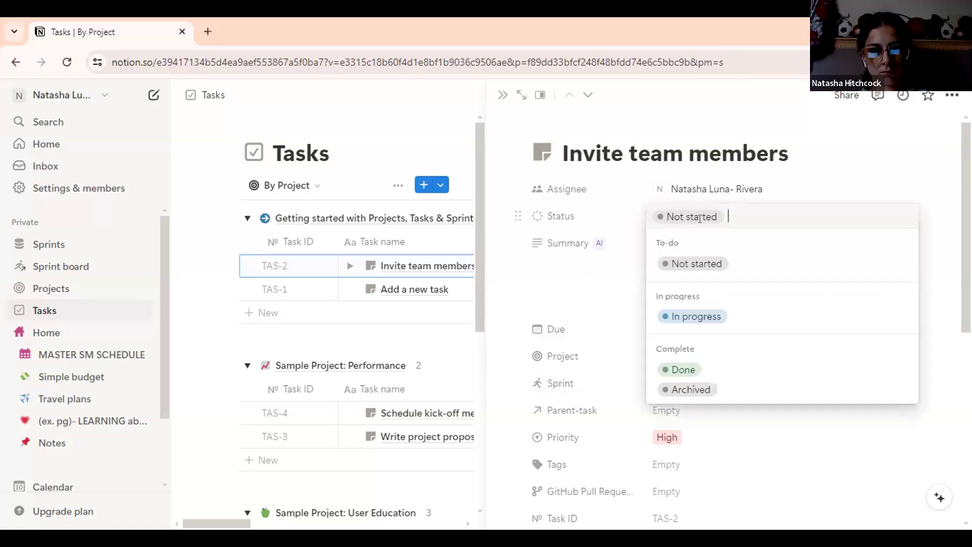
click(550, 277)
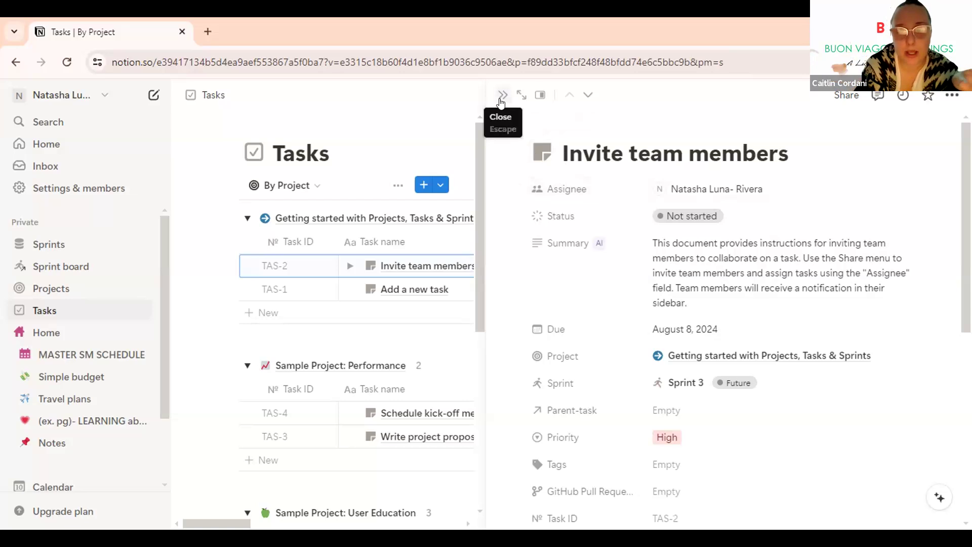
click(535, 94)
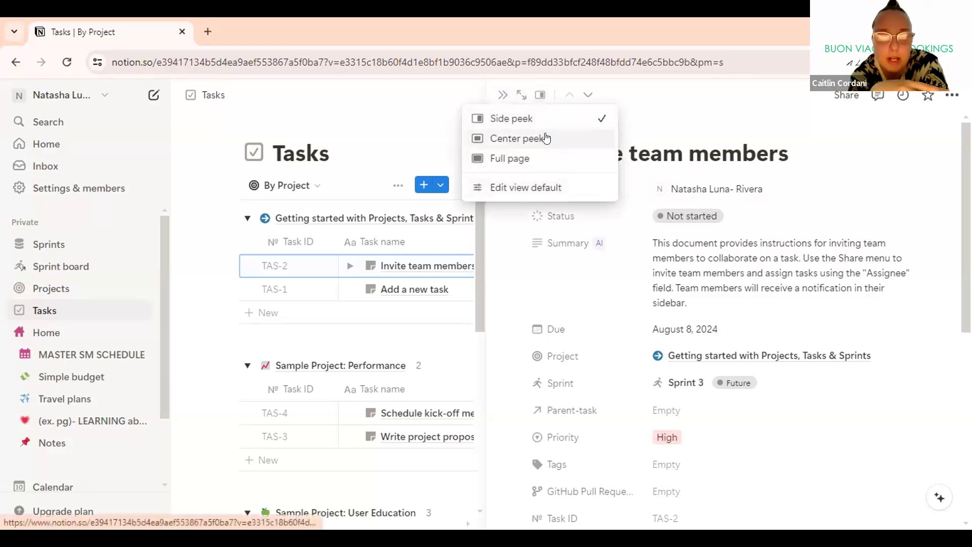
click(499, 218)
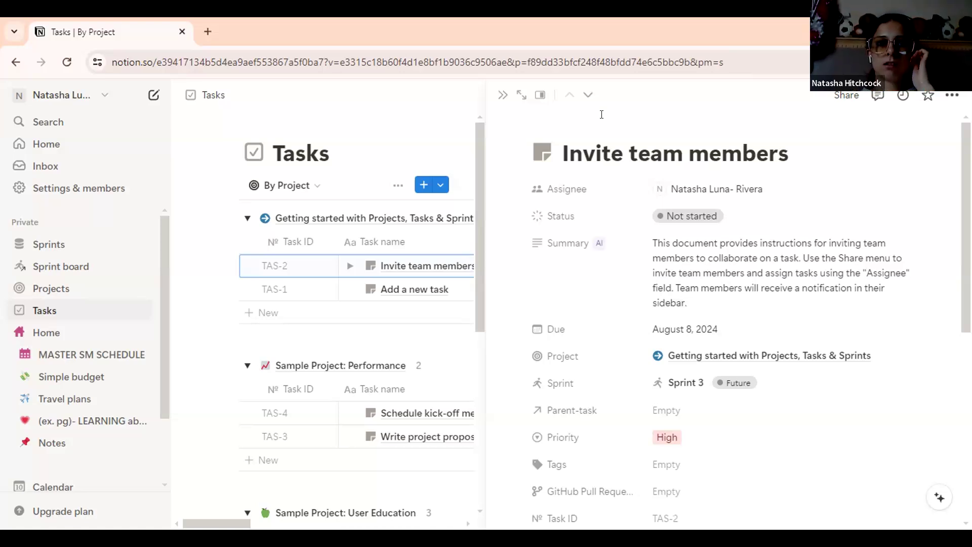
Go to the next task, Add a new task, and close it to look over the Tasks table
click(589, 102)
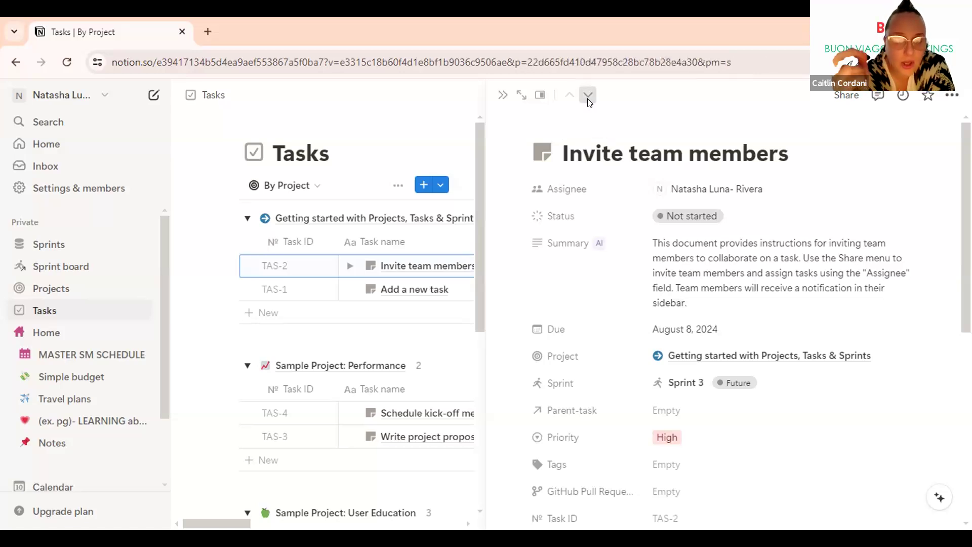
key(ctrl+shift+j)
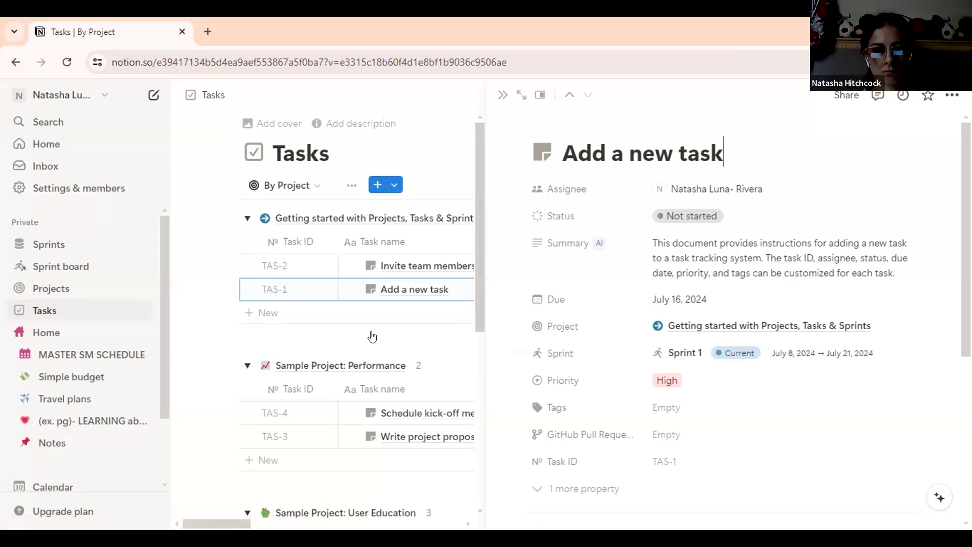
click(430, 331)
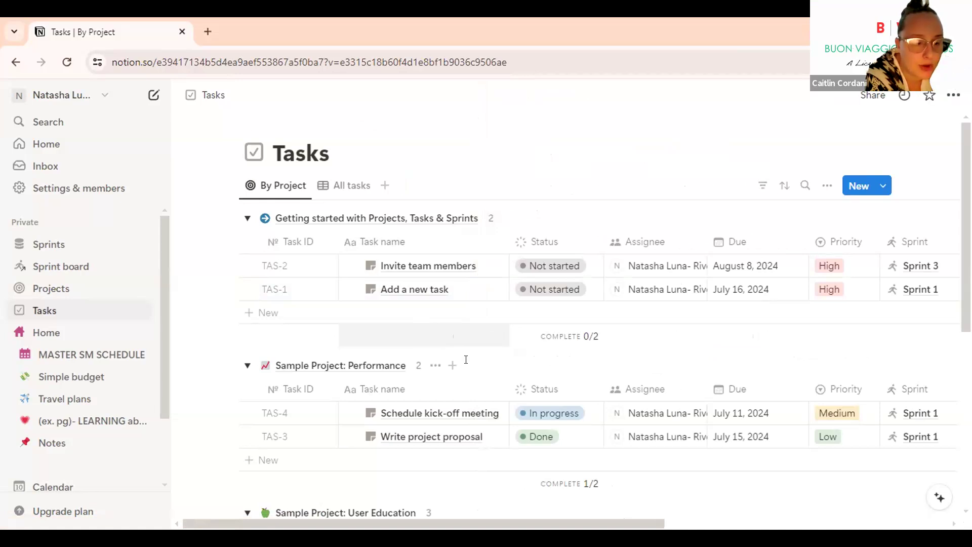
scroll(466, 360, down, 2)
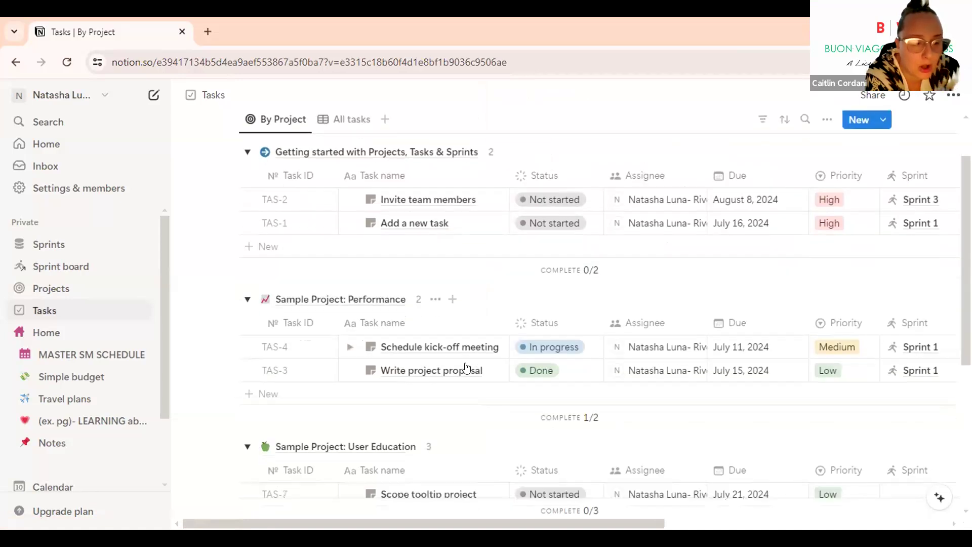
scroll(466, 366, down, 1)
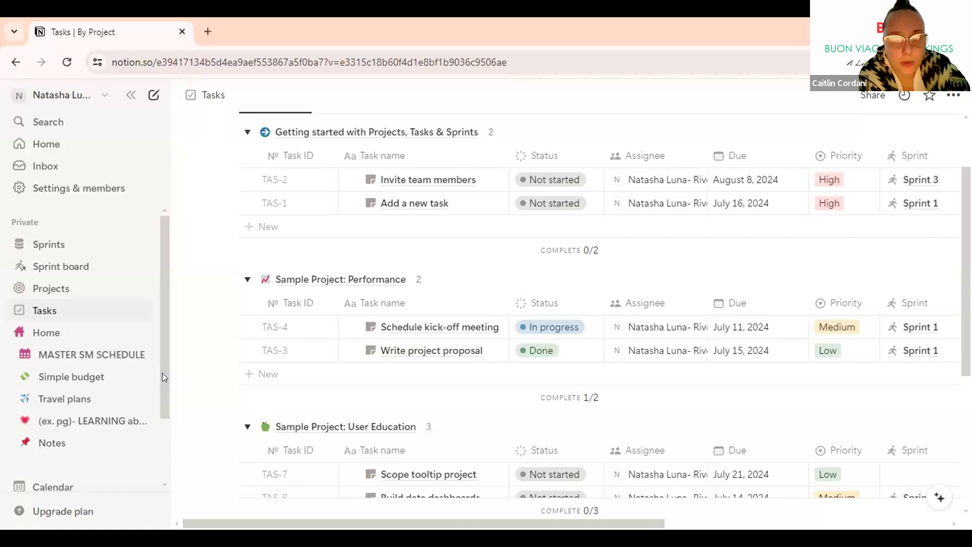
Browse the Work templates in the template gallery and get the Sales CRM template from the Sales category
scroll(76, 424, down, 2)
click(76, 426)
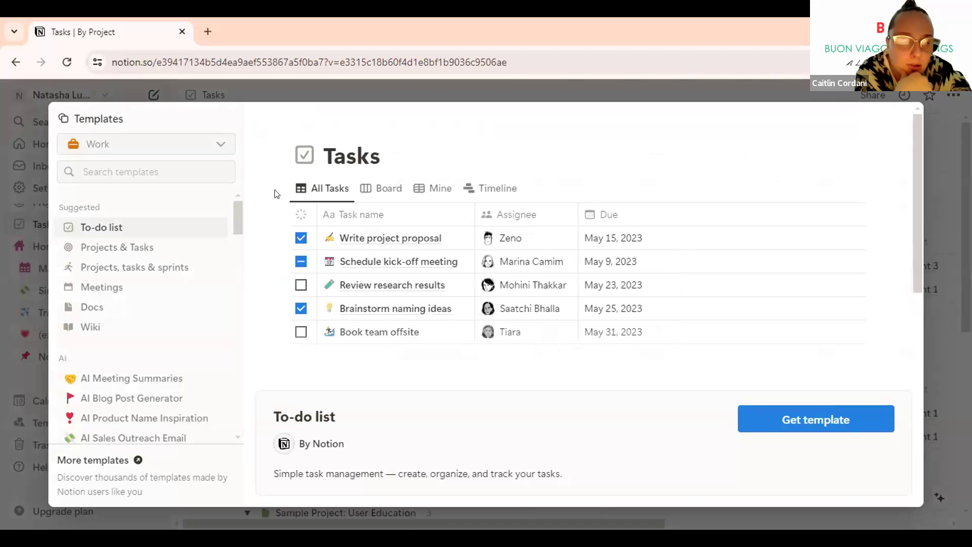
scroll(193, 295, down, 5)
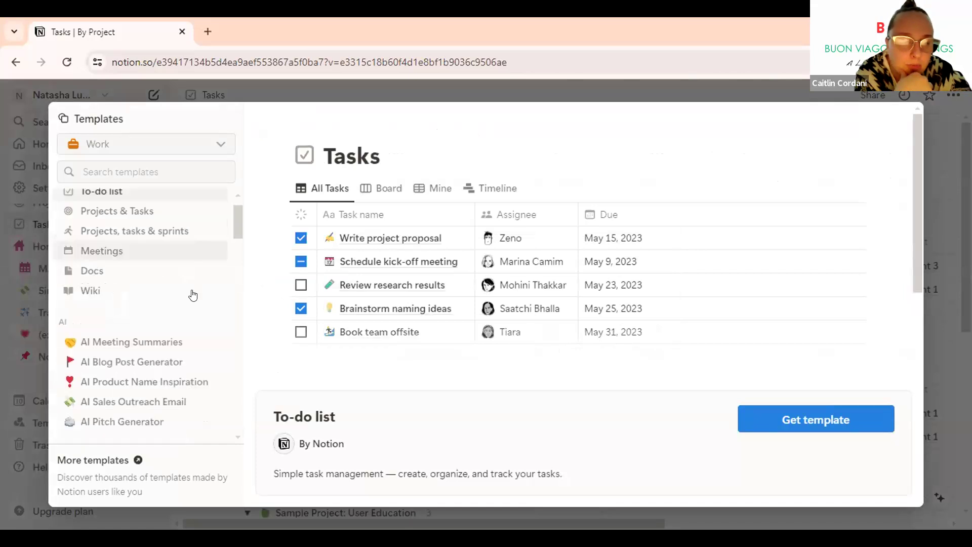
scroll(193, 295, down, 2)
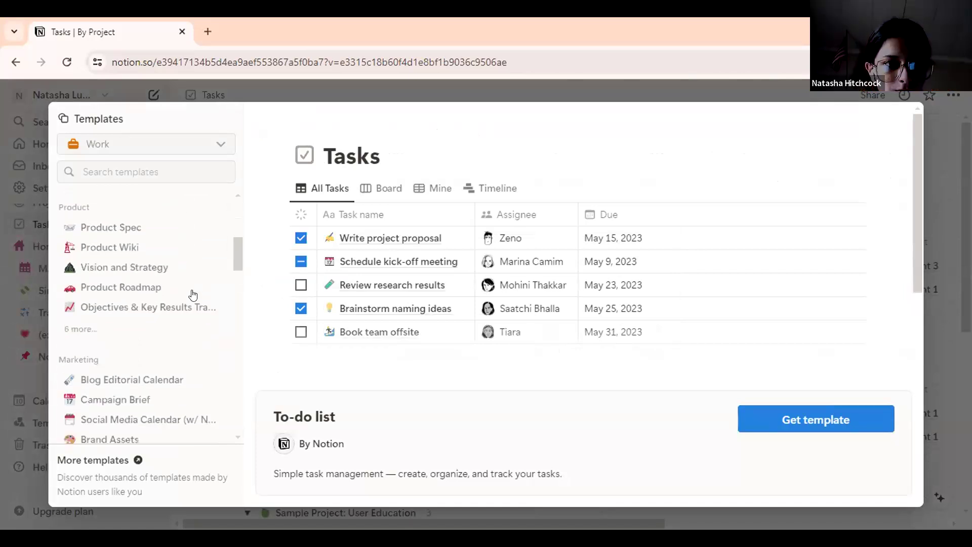
scroll(193, 295, down, 4)
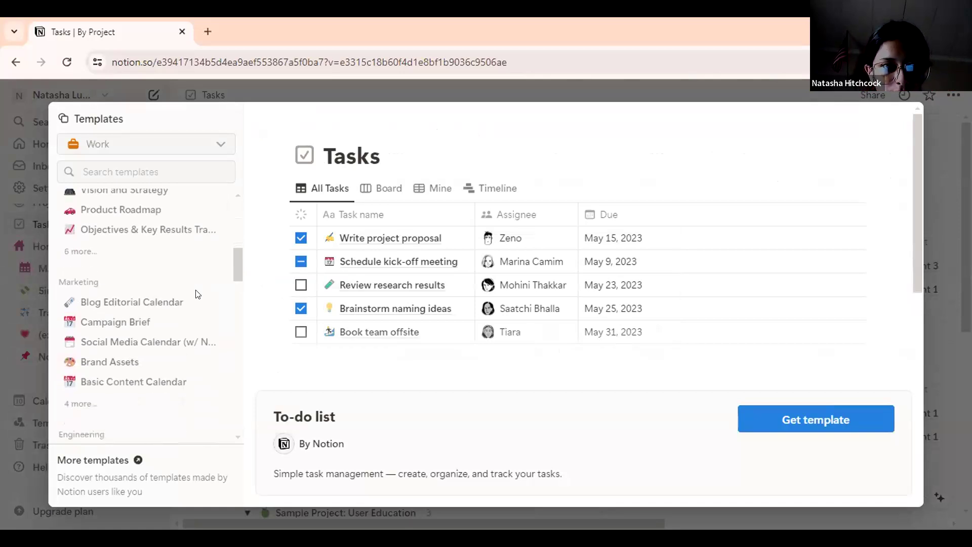
scroll(193, 295, down, 7)
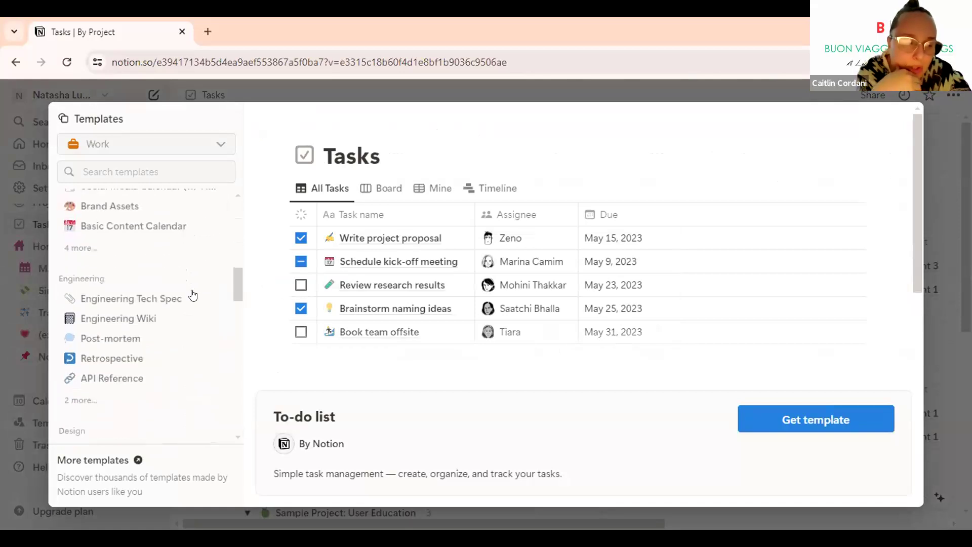
scroll(193, 296, down, 6)
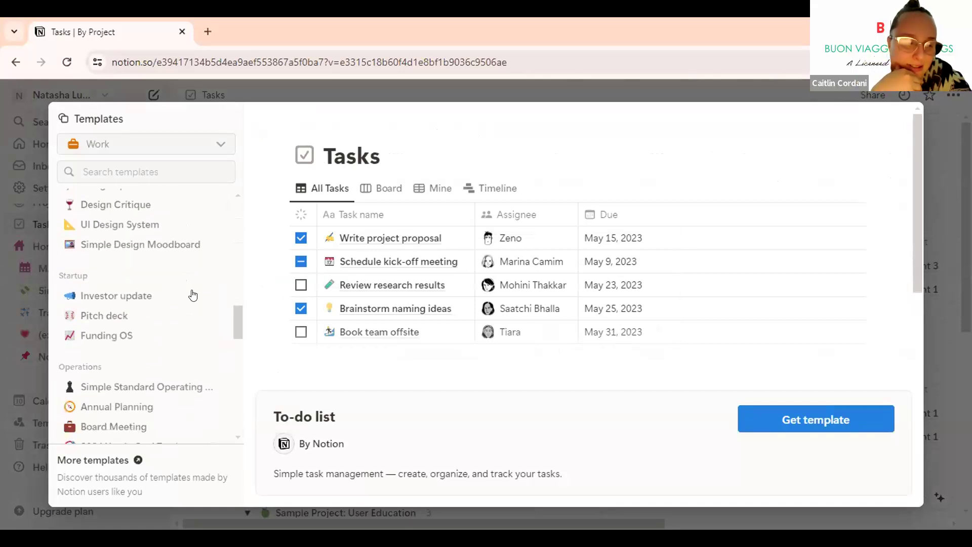
scroll(193, 295, down, 6)
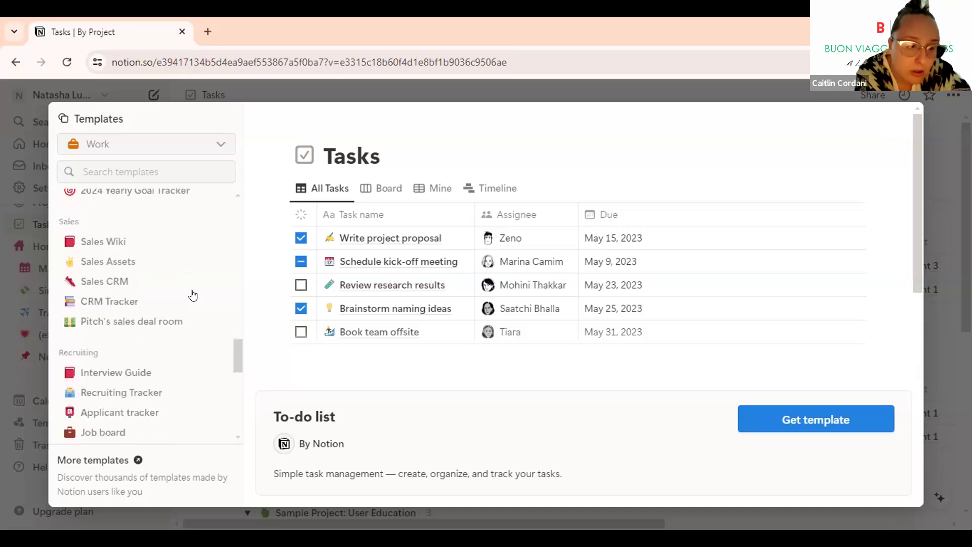
scroll(198, 295, up, 1)
scroll(198, 294, down, 1)
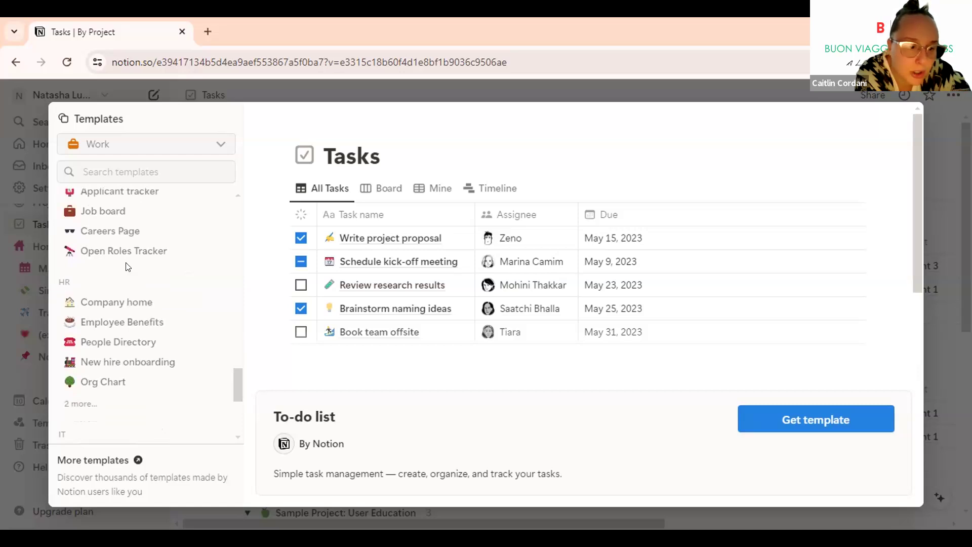
scroll(124, 268, up, 10)
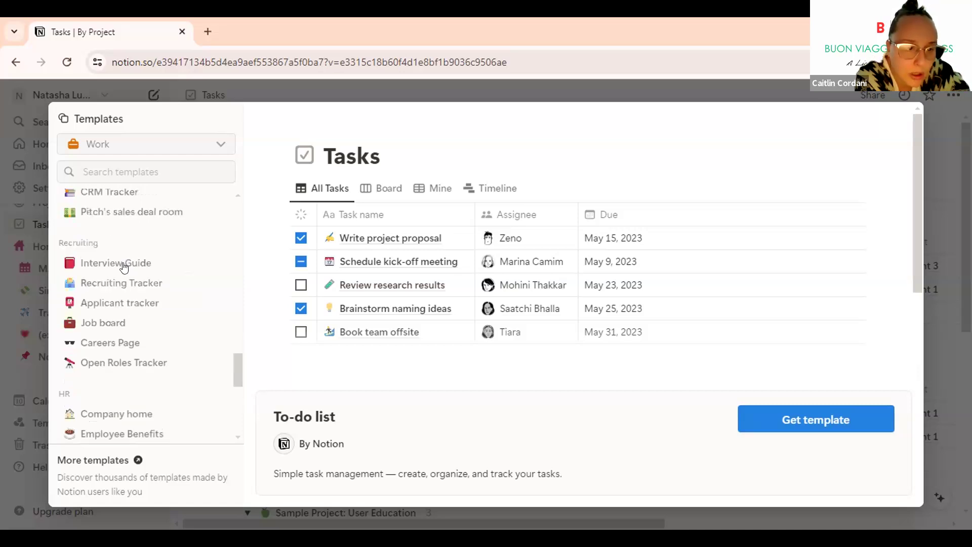
scroll(126, 267, up, 5)
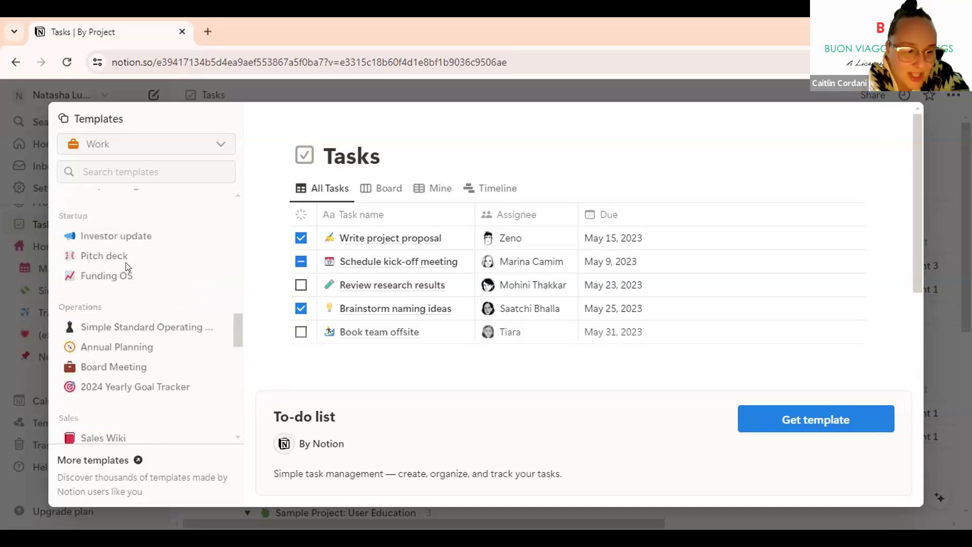
scroll(124, 267, up, 3)
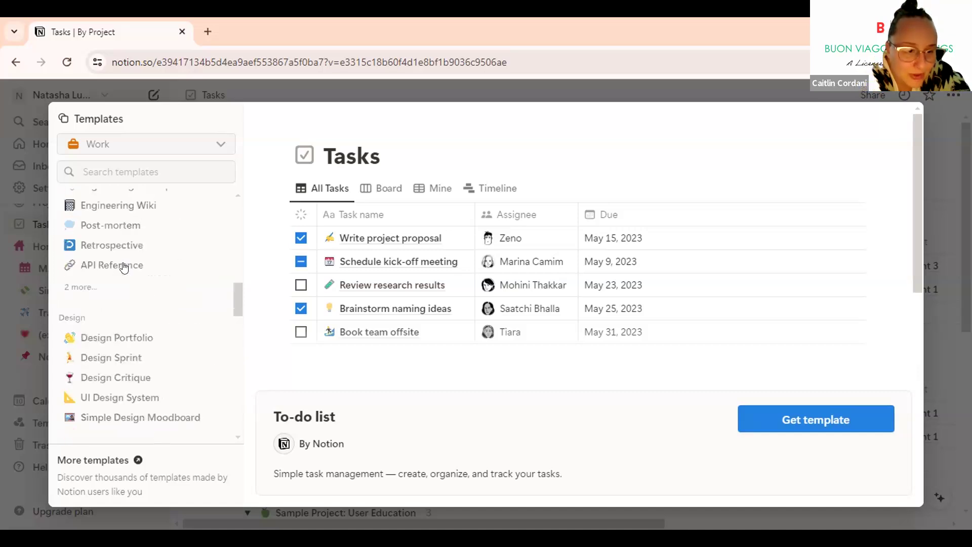
scroll(124, 266, down, 4)
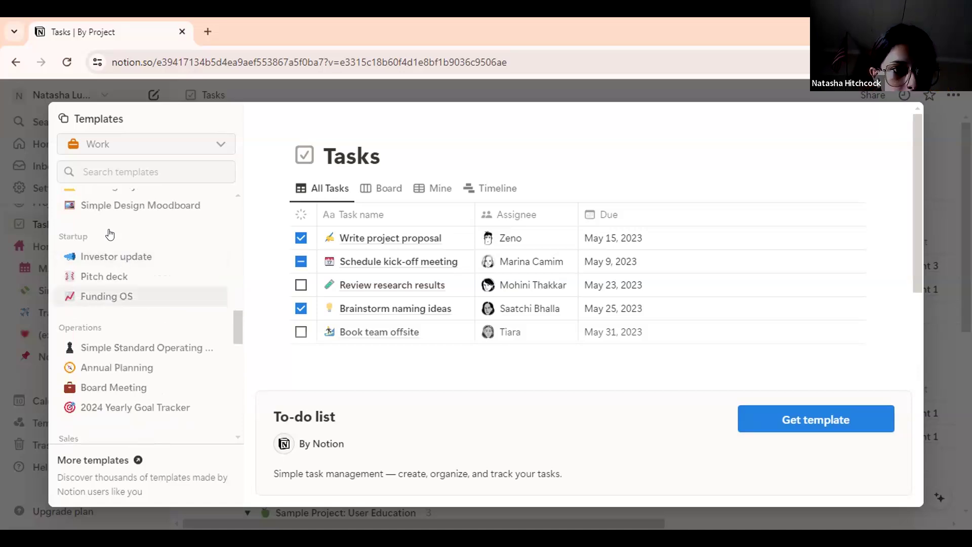
scroll(125, 345, down, 2)
scroll(125, 345, down, 2)
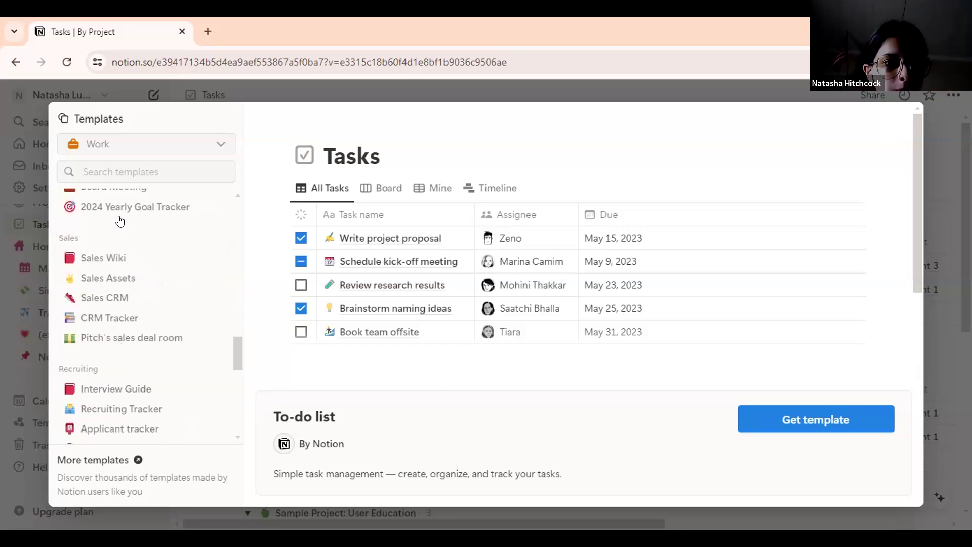
click(107, 298)
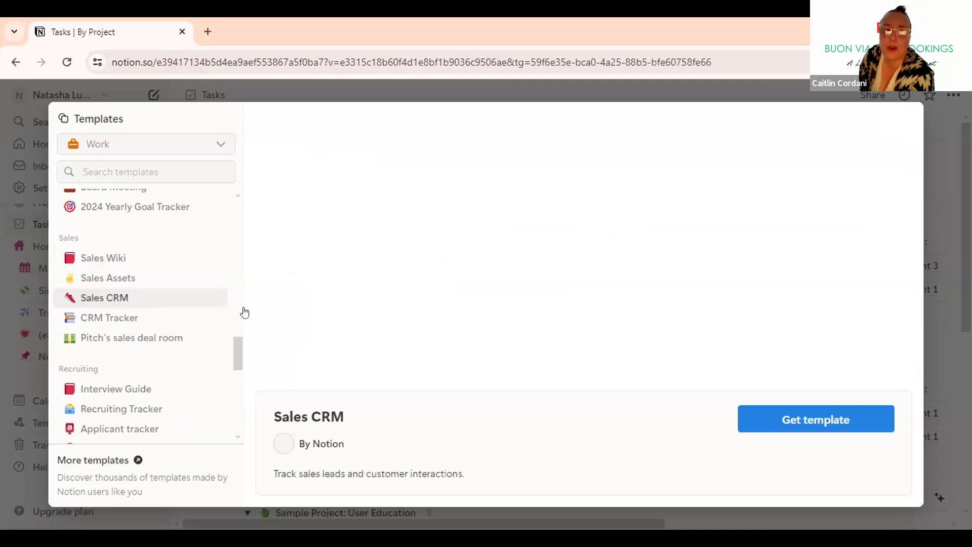
click(766, 415)
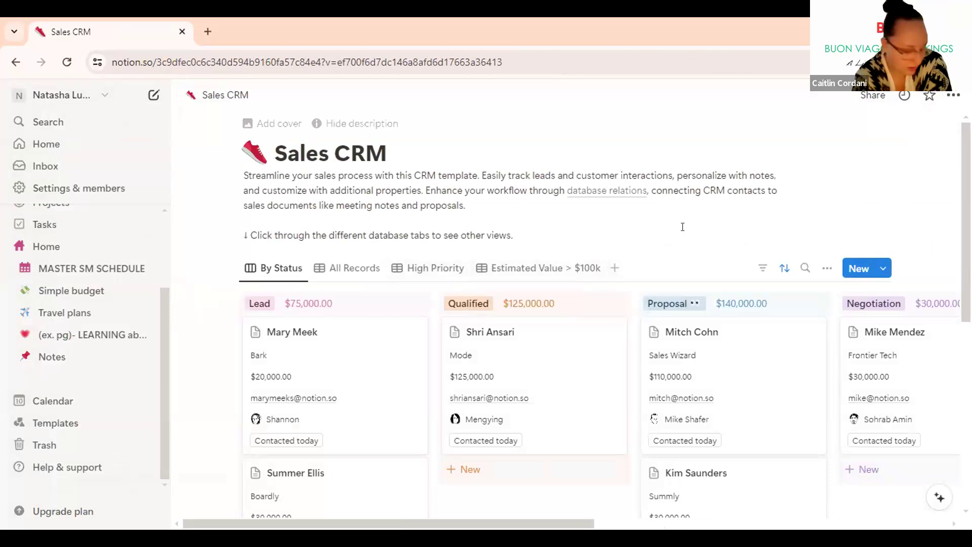
Change the layout of the Sales CRM By Status view from Board to Gallery
click(827, 269)
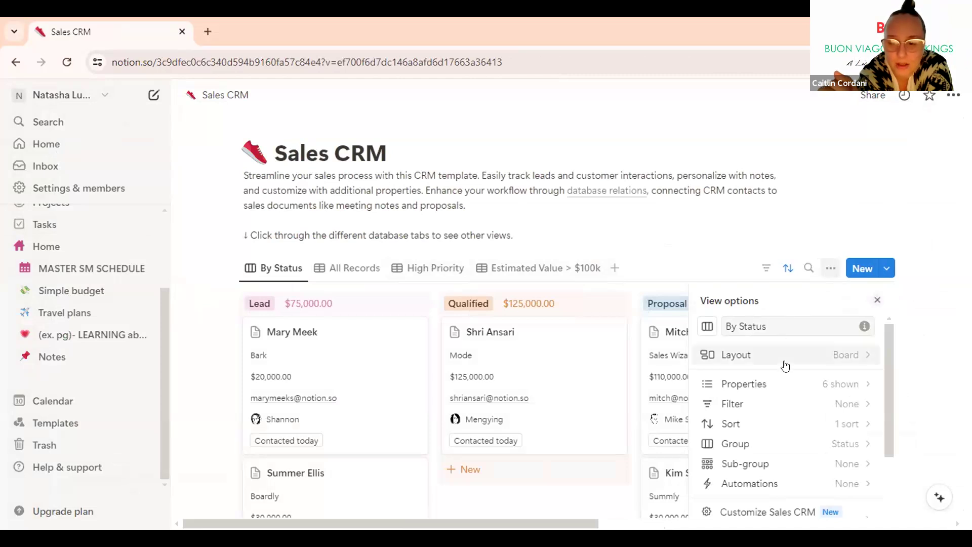
click(750, 355)
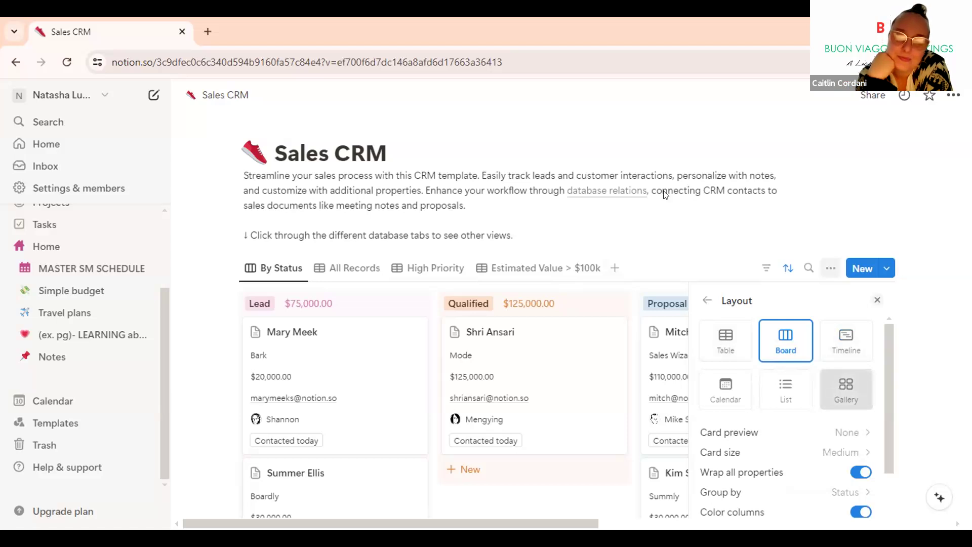
click(837, 387)
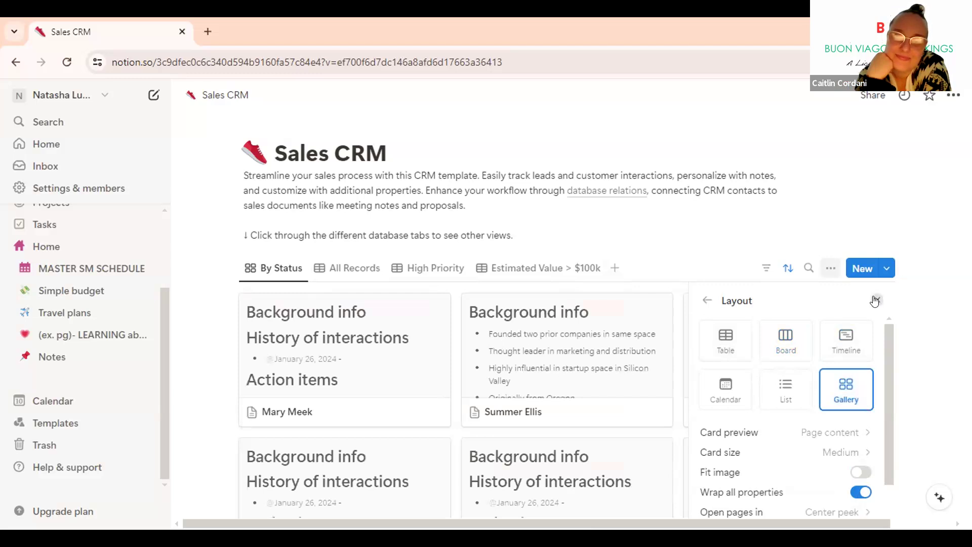
click(682, 229)
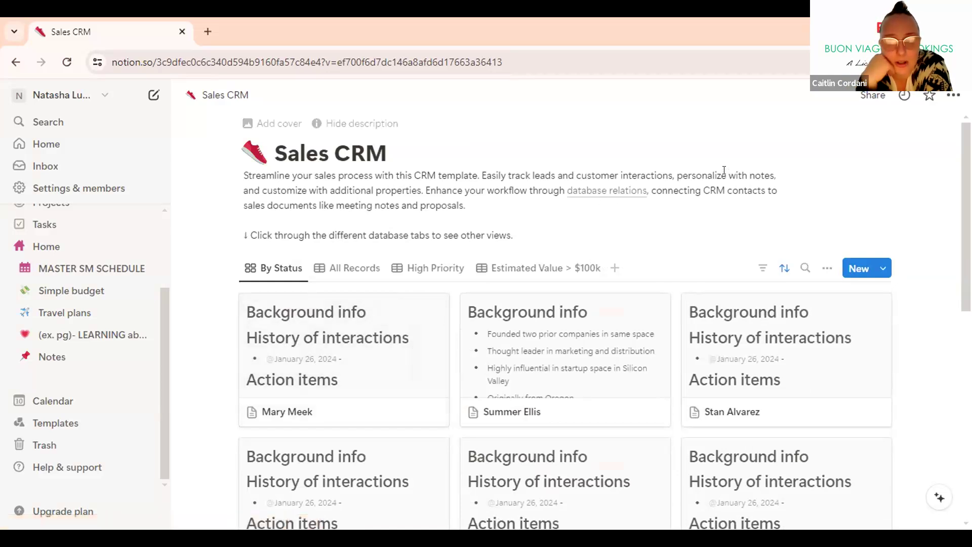
Undo the layout change in the Sales CRM By Status view
click(954, 95)
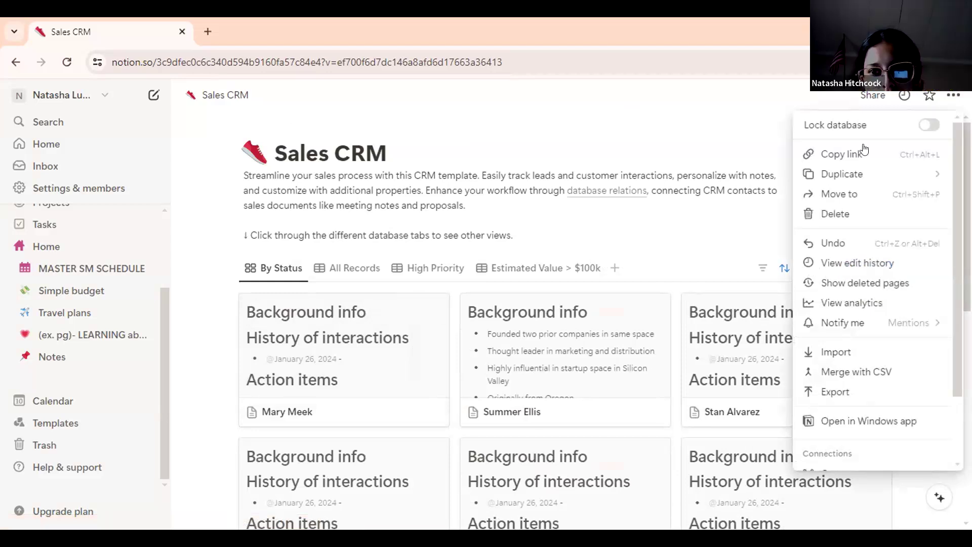
click(848, 248)
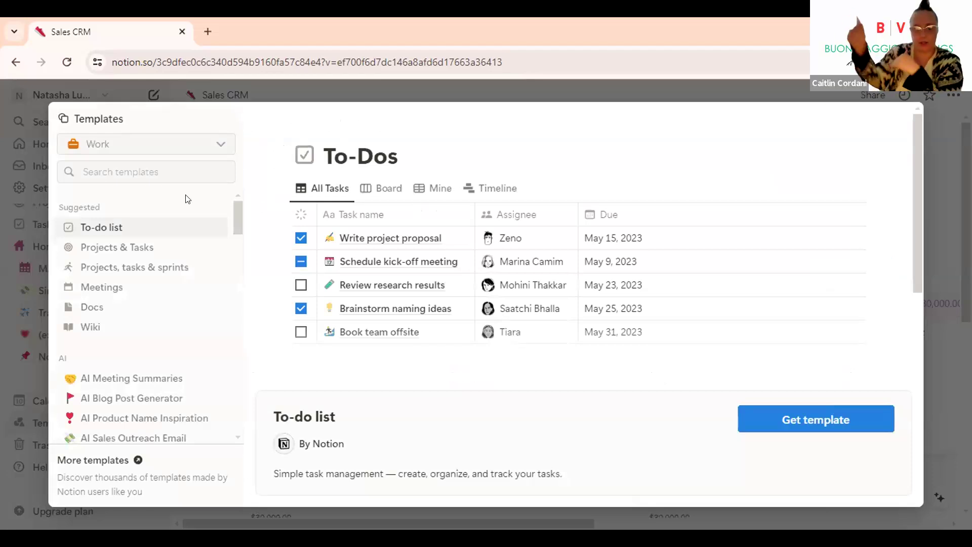
Find the CRM Tracker template in the Sales category of the Work templates and add it to the workspace
scroll(167, 165, down, 3)
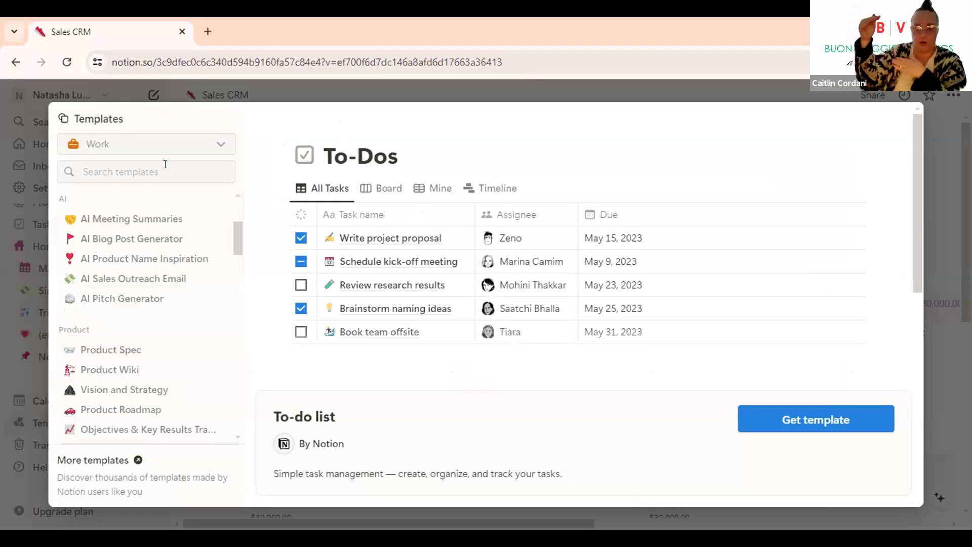
scroll(152, 344, down, 8)
scroll(154, 347, down, 10)
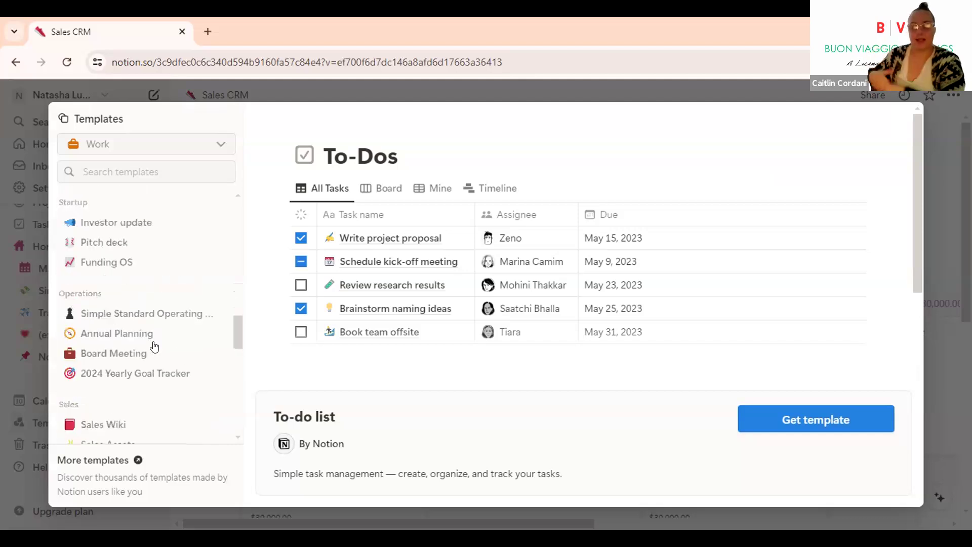
scroll(154, 347, down, 4)
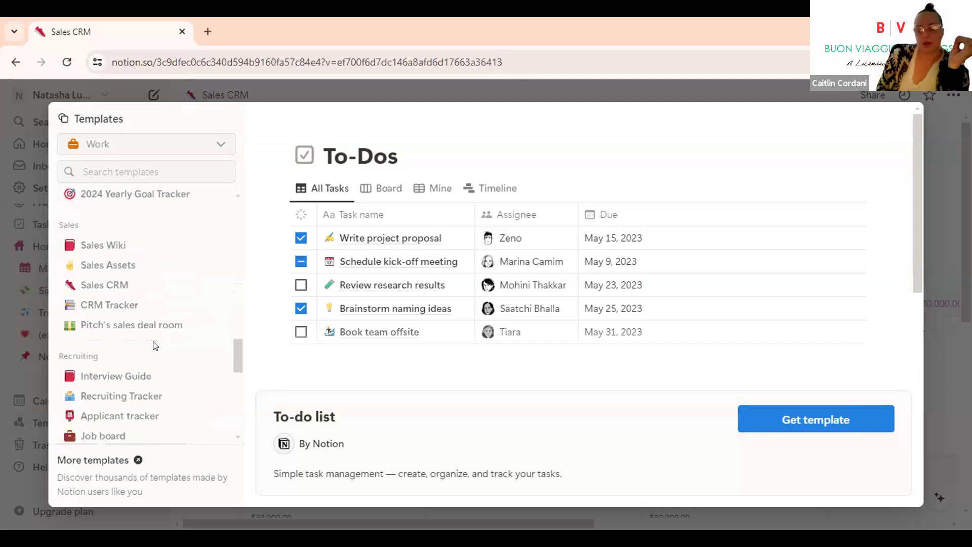
click(109, 306)
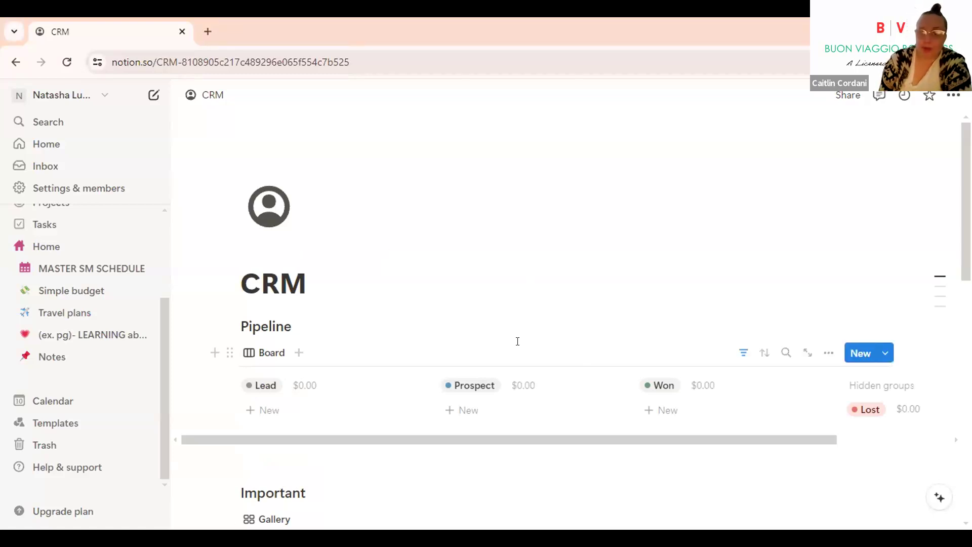
Look over the new CRM page's Pipeline board, Important gallery and All Contacts table
scroll(518, 342, down, 3)
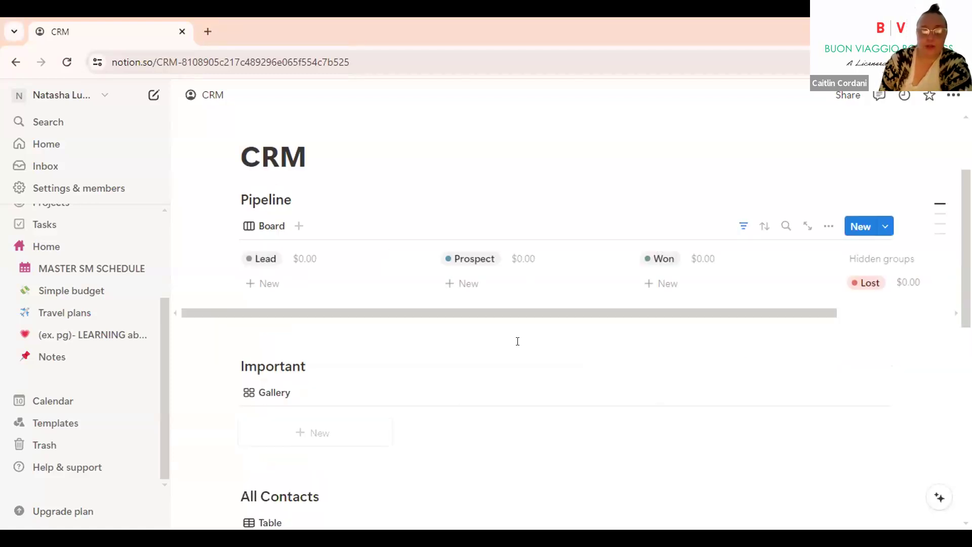
scroll(518, 341, down, 1)
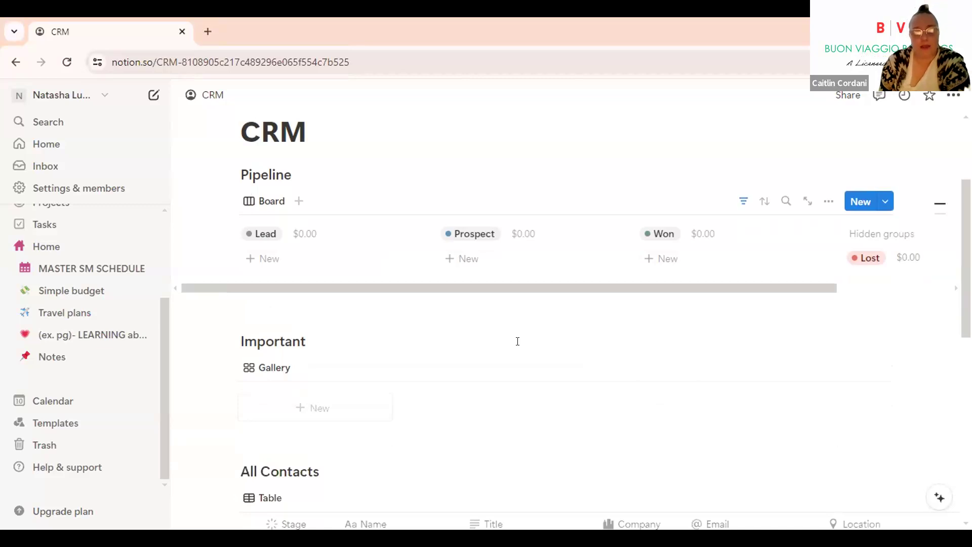
scroll(518, 341, down, 2)
scroll(517, 341, up, 3)
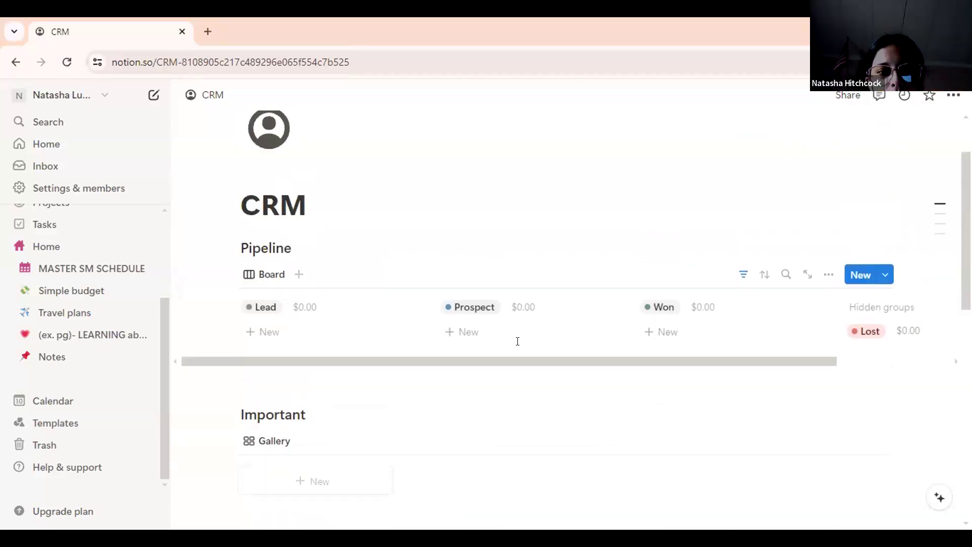
scroll(517, 341, up, 1)
scroll(484, 323, up, 2)
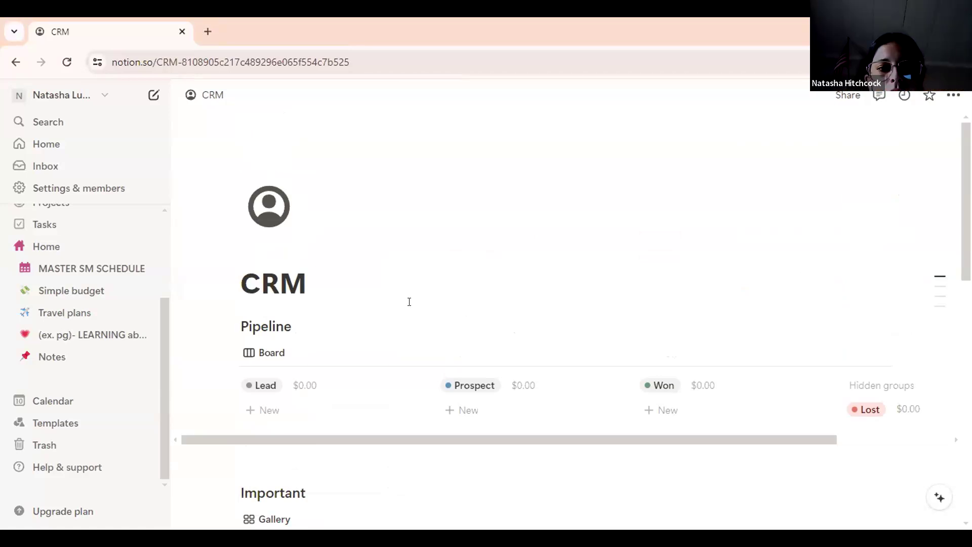
scroll(409, 302, down, 1)
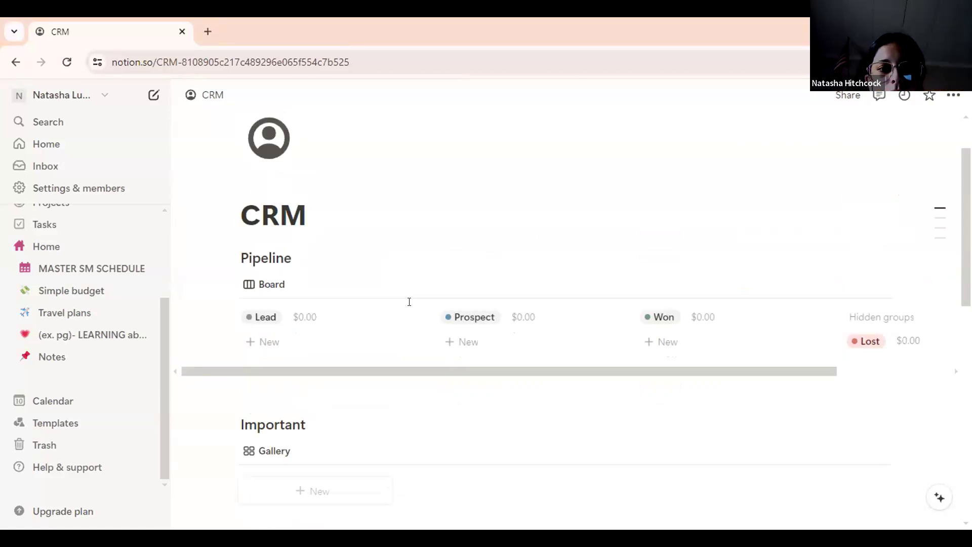
scroll(410, 302, down, 1)
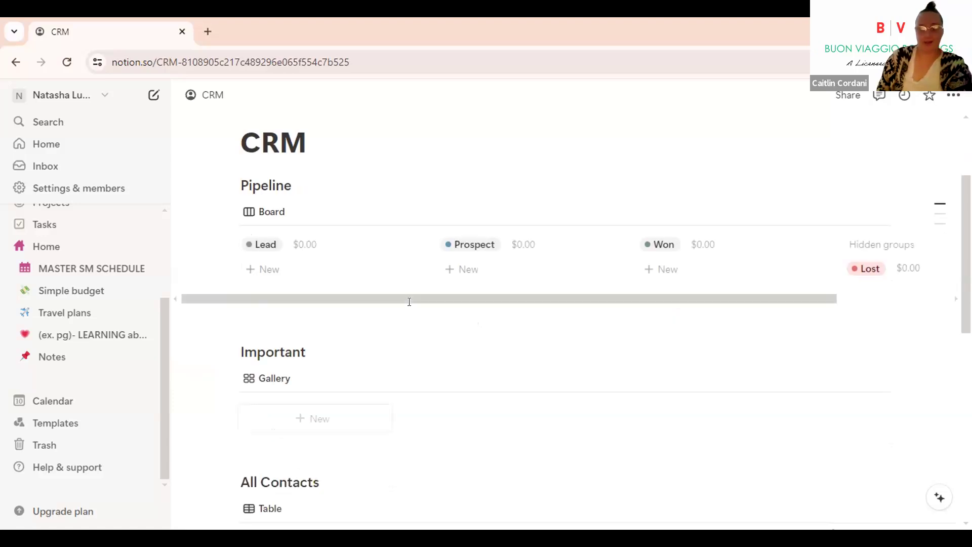
scroll(409, 302, down, 2)
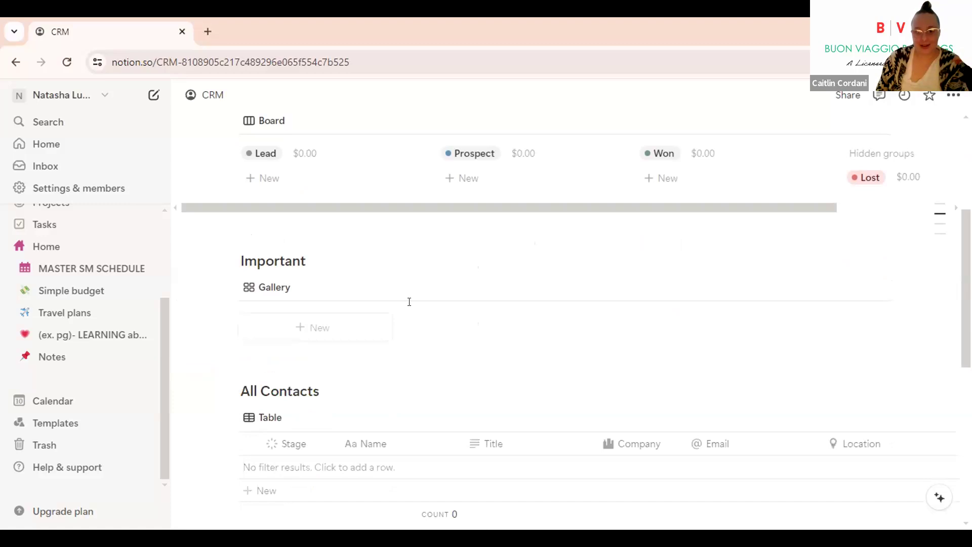
scroll(409, 302, down, 1)
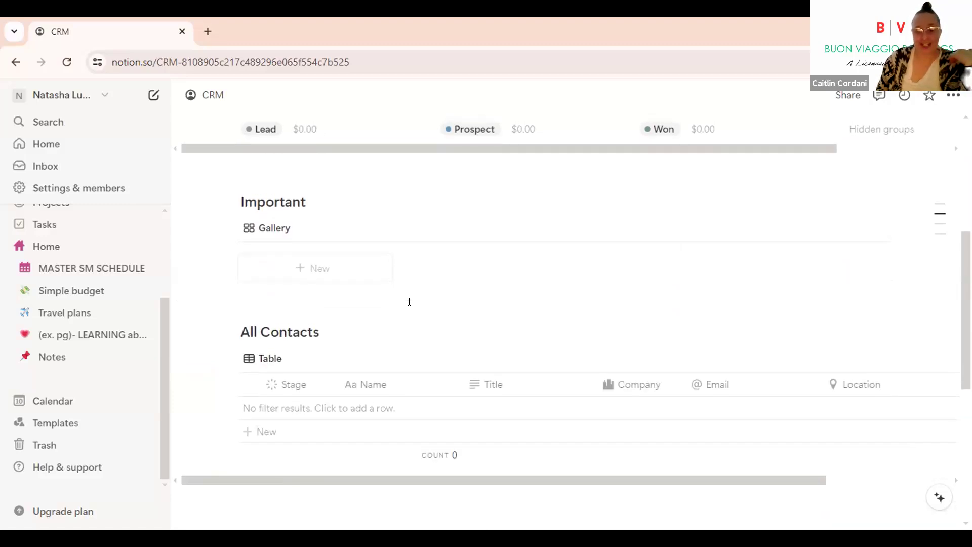
scroll(410, 302, up, 2)
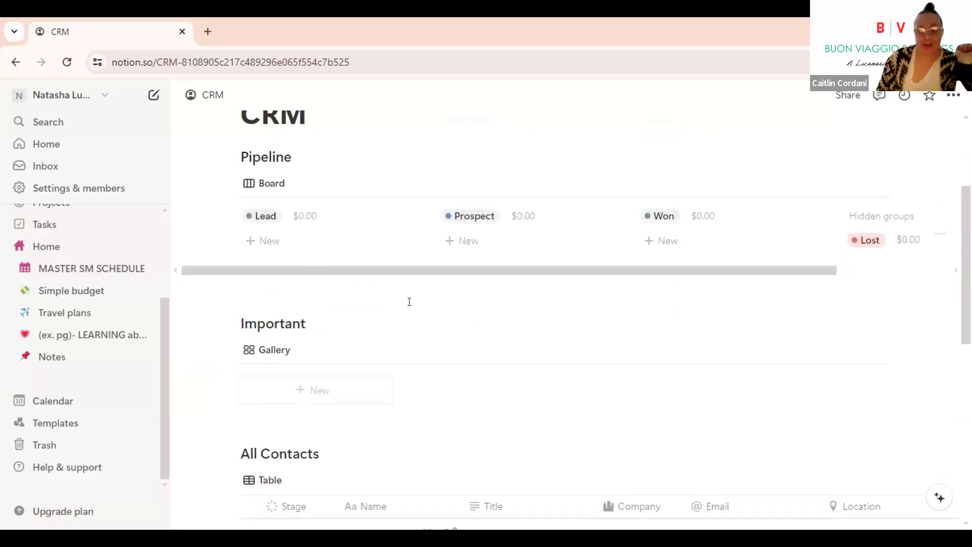
scroll(410, 302, up, 3)
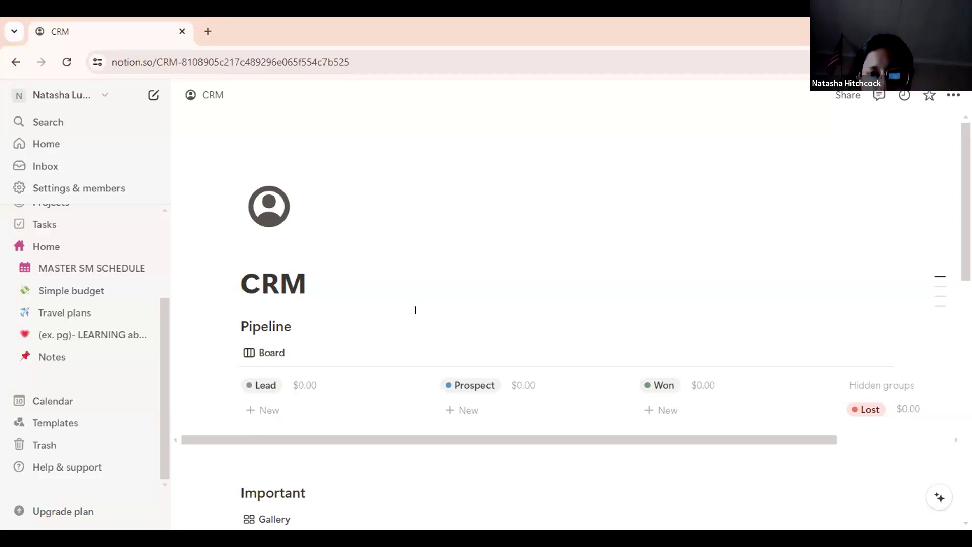
Examine the Pipeline board's stage columns and hidden groups, and the All Contacts table's properties on the CRM page
scroll(667, 412, right, 5)
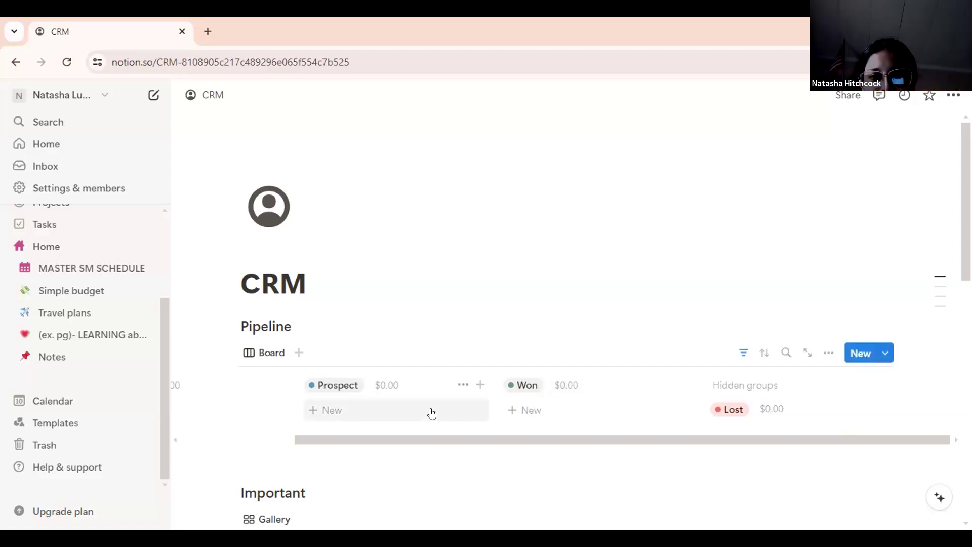
scroll(432, 414, left, 3)
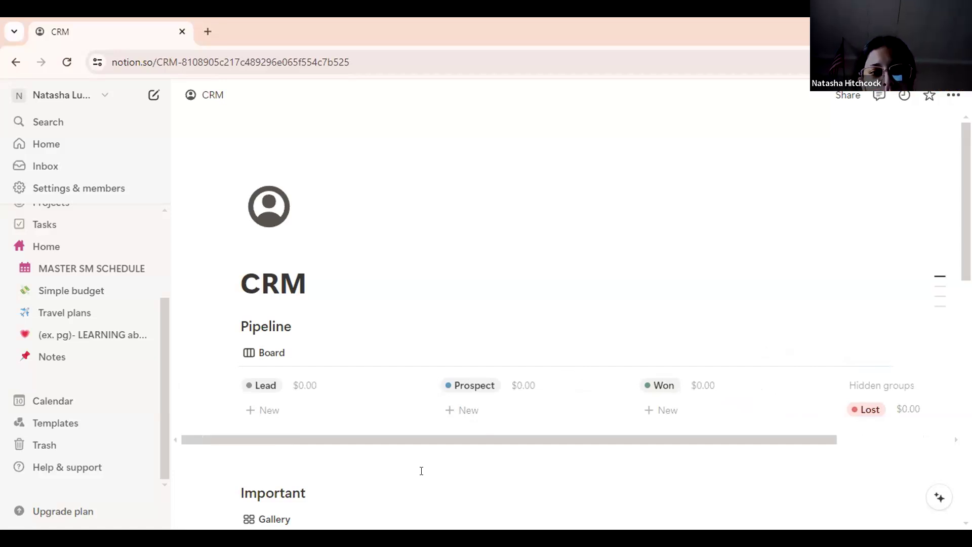
scroll(421, 471, down, 3)
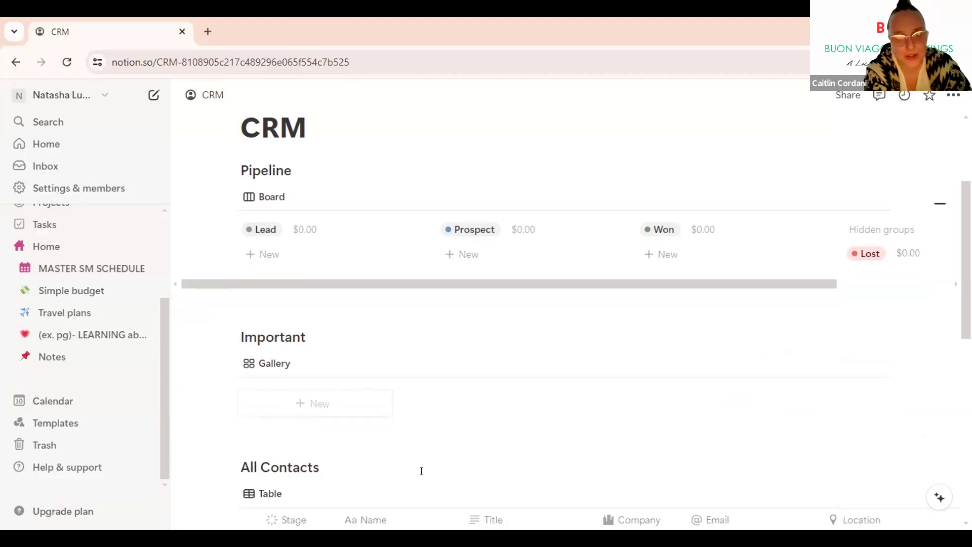
scroll(421, 471, down, 2)
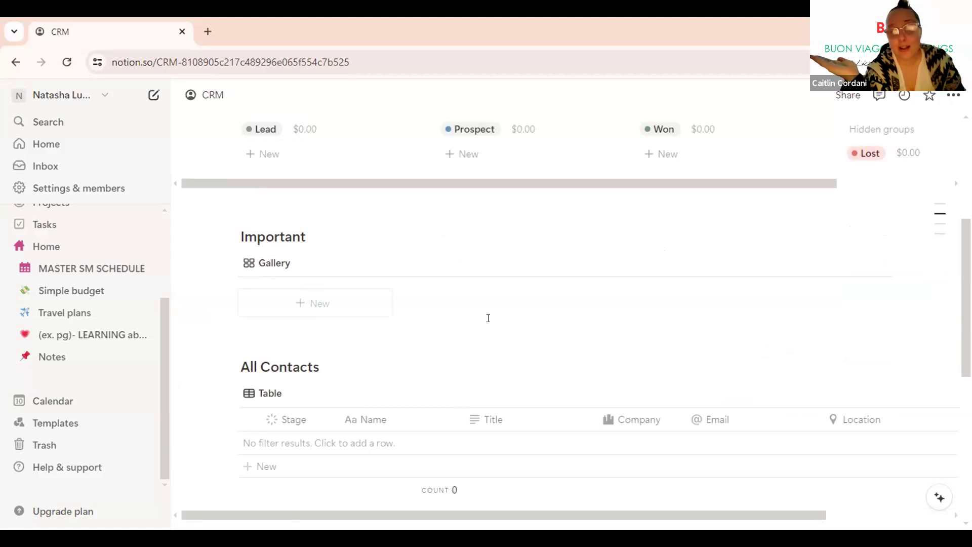
scroll(489, 318, down, 2)
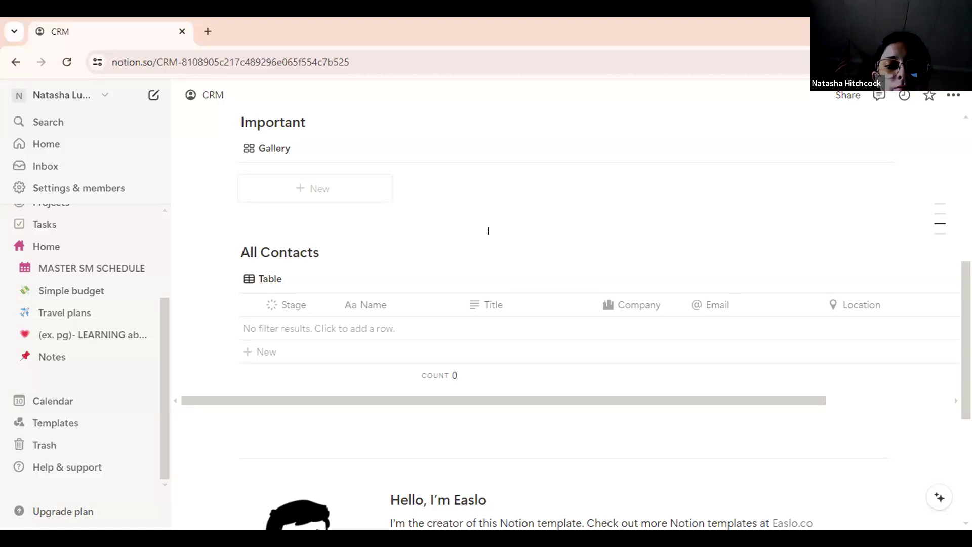
scroll(488, 231, down, 2)
scroll(488, 231, up, 2)
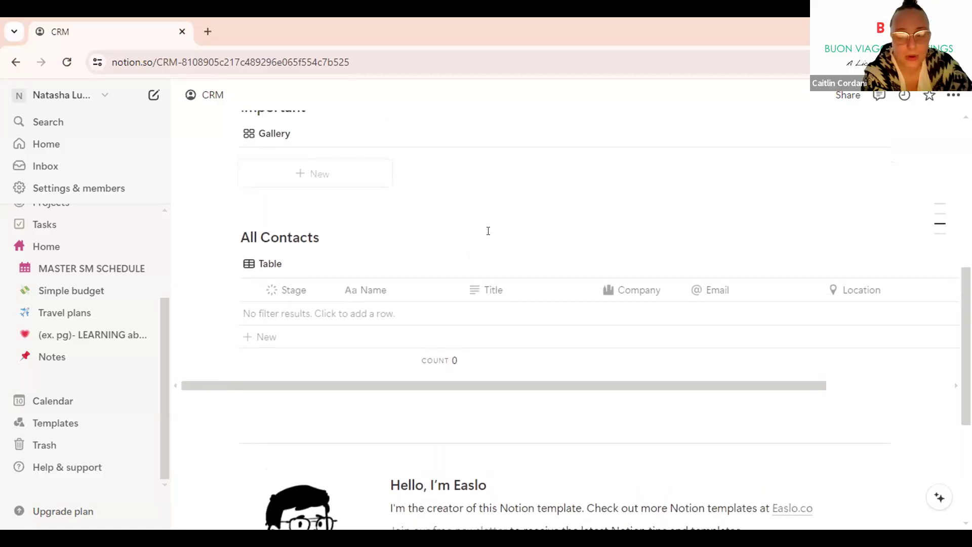
scroll(489, 231, up, 1)
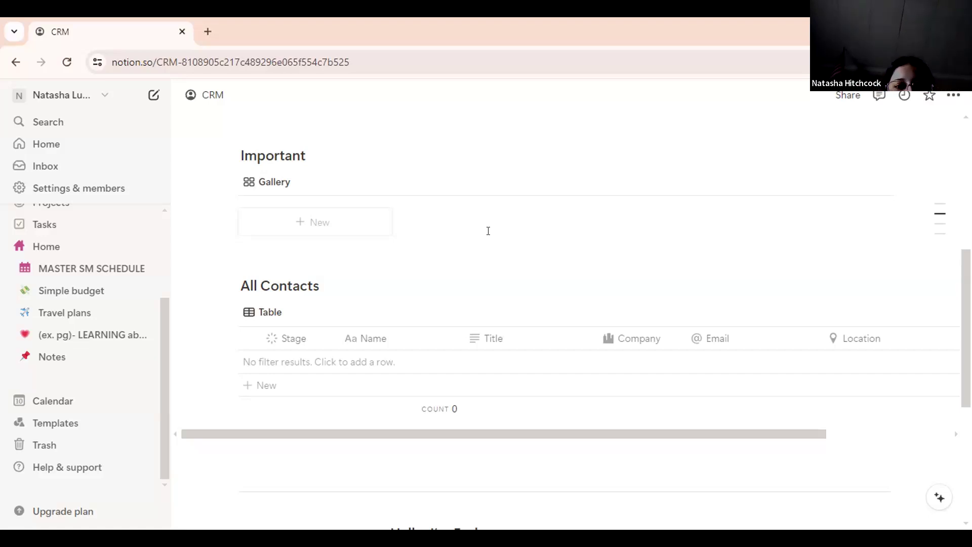
scroll(488, 231, up, 1)
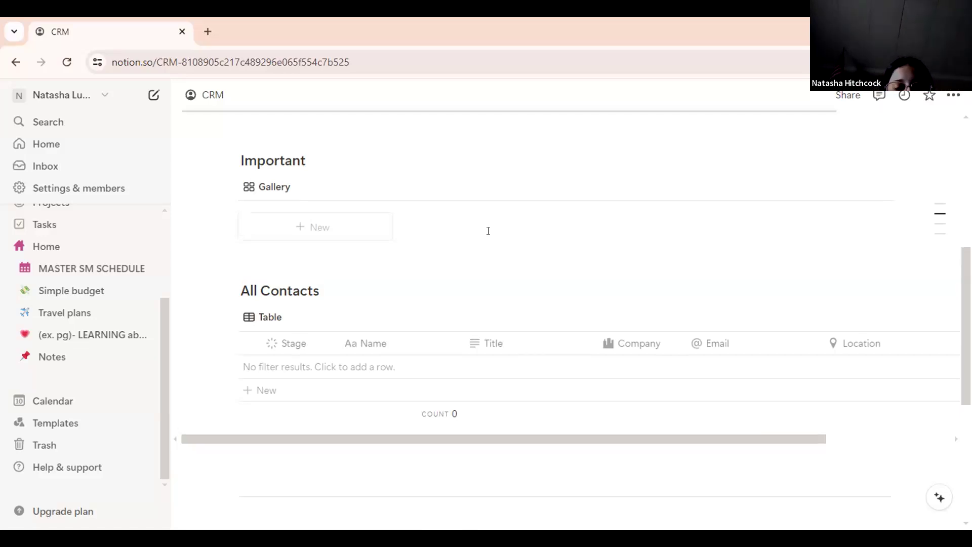
scroll(488, 231, up, 3)
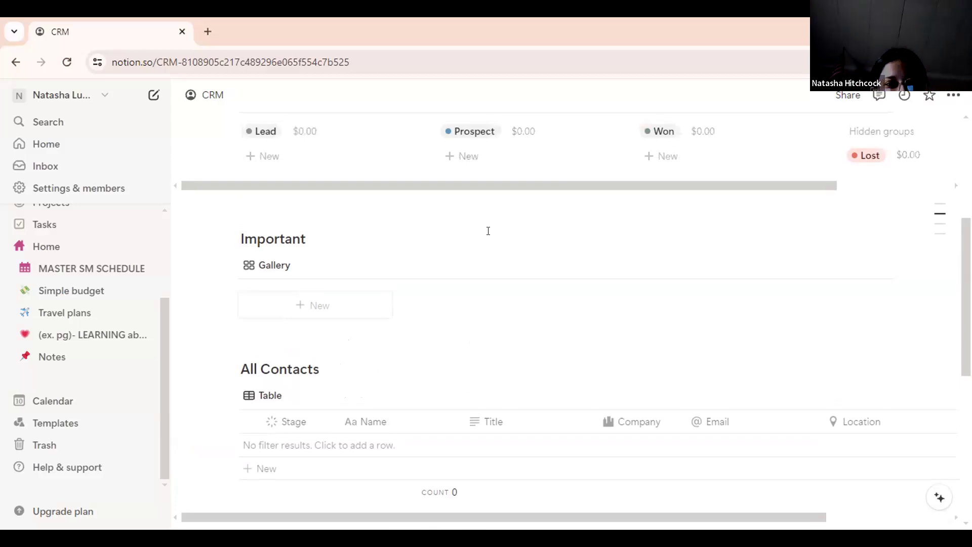
scroll(489, 231, up, 3)
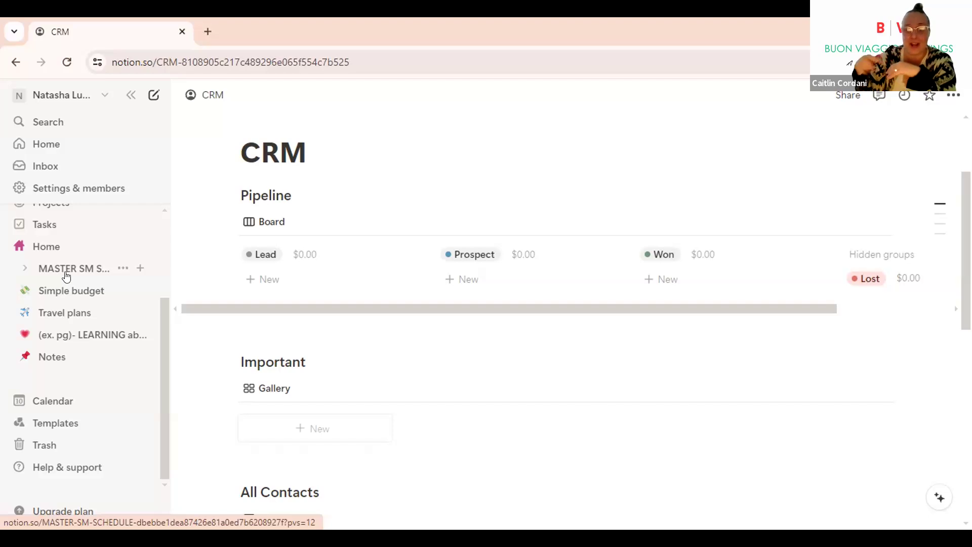
Move the Sales CRM page above CRM in the Private section and switch the section to manual sort
scroll(64, 276, up, 3)
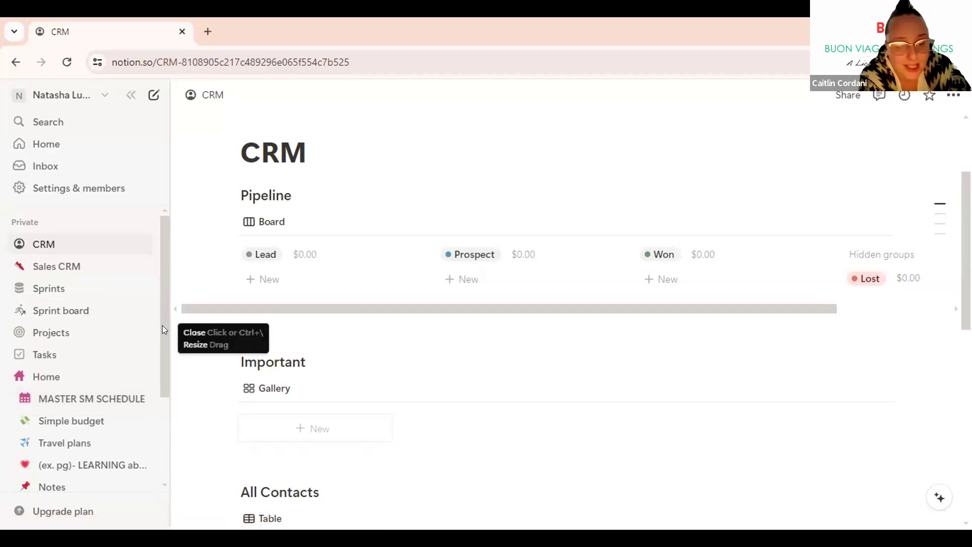
scroll(162, 330, down, 1)
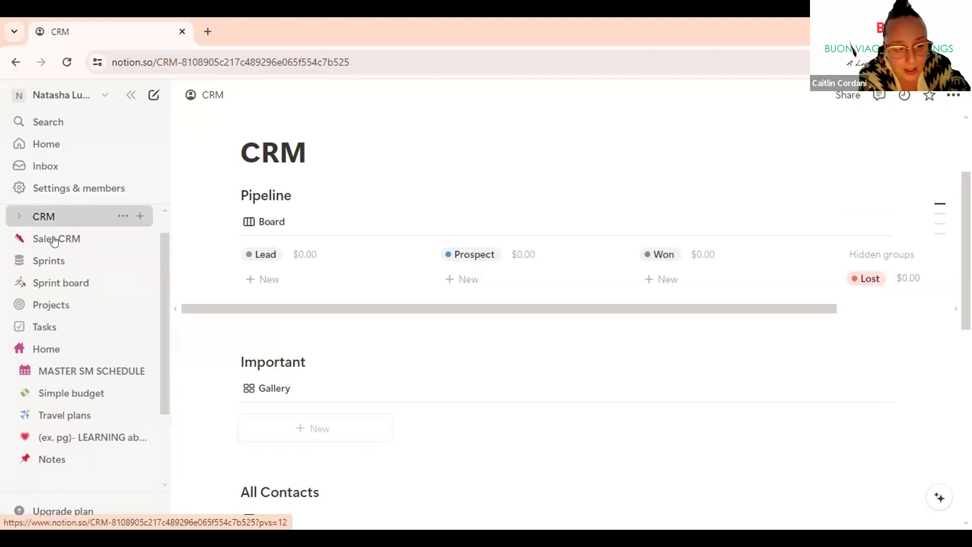
scroll(41, 243, up, 1)
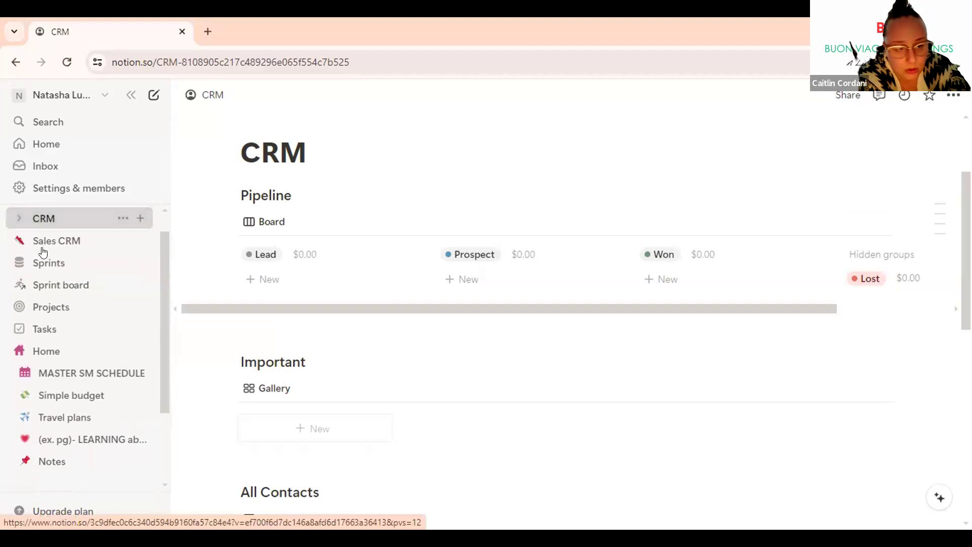
drag(43, 253, 52, 248)
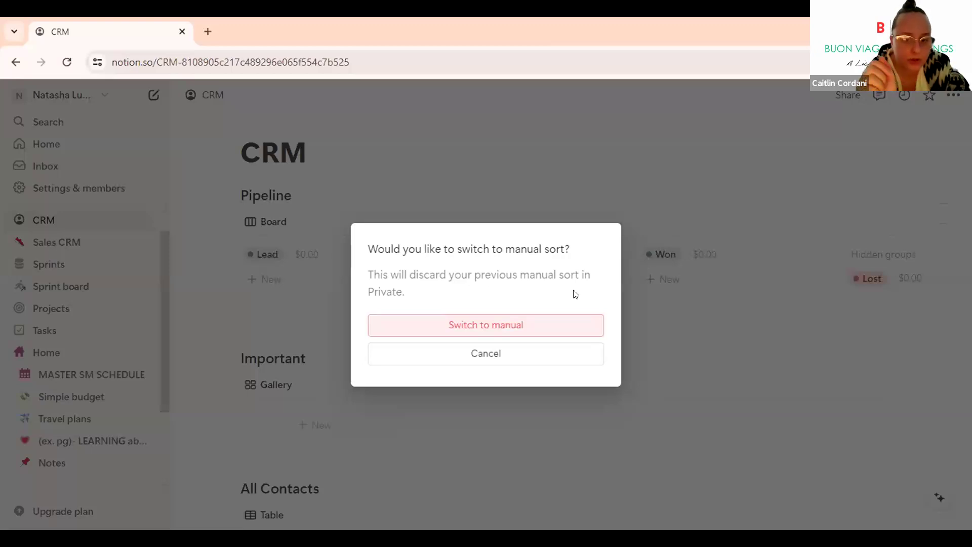
click(543, 324)
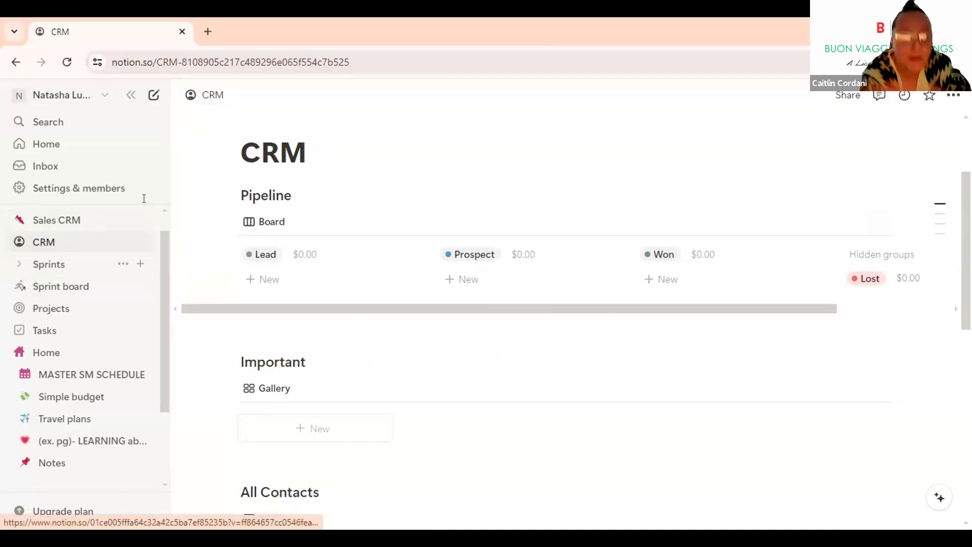
scroll(145, 205, up, 1)
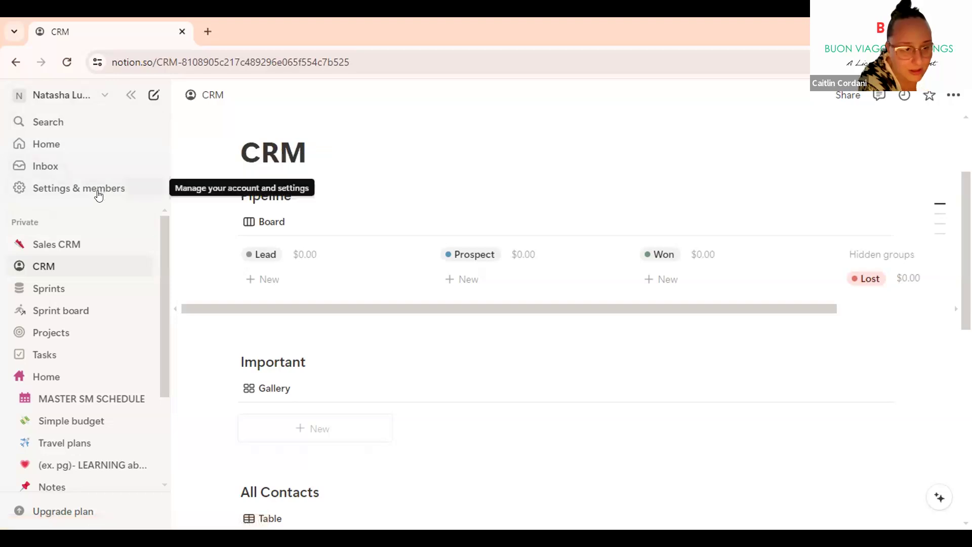
Add a new blank page to the Private section
click(122, 221)
click(136, 226)
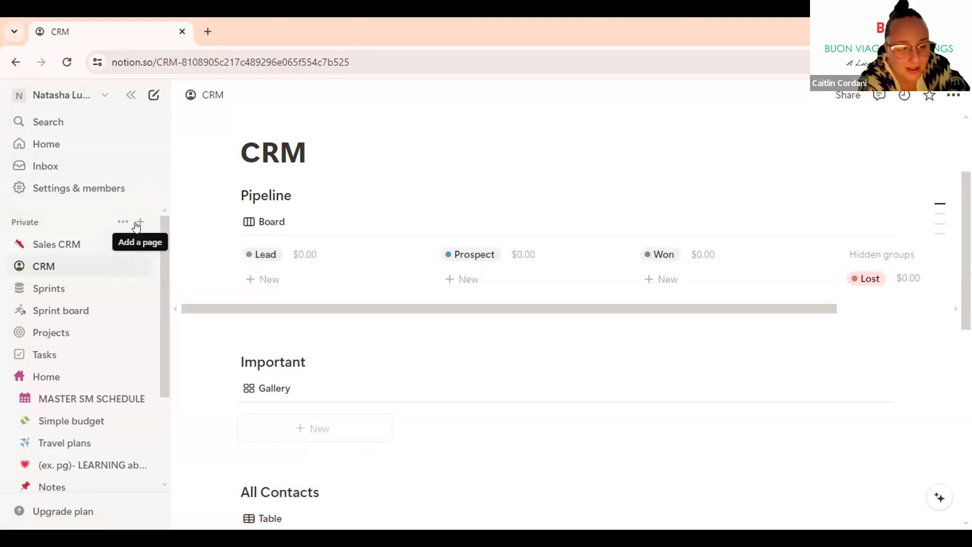
click(137, 225)
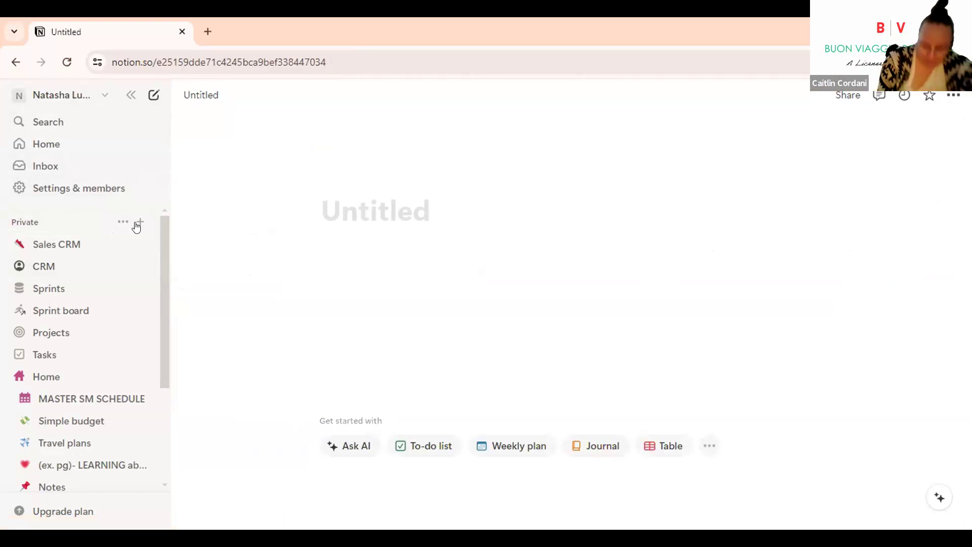
Add a blank sub-page below MASTER SM SCHEDULE in the Work column of the Home page in the Private section
click(56, 379)
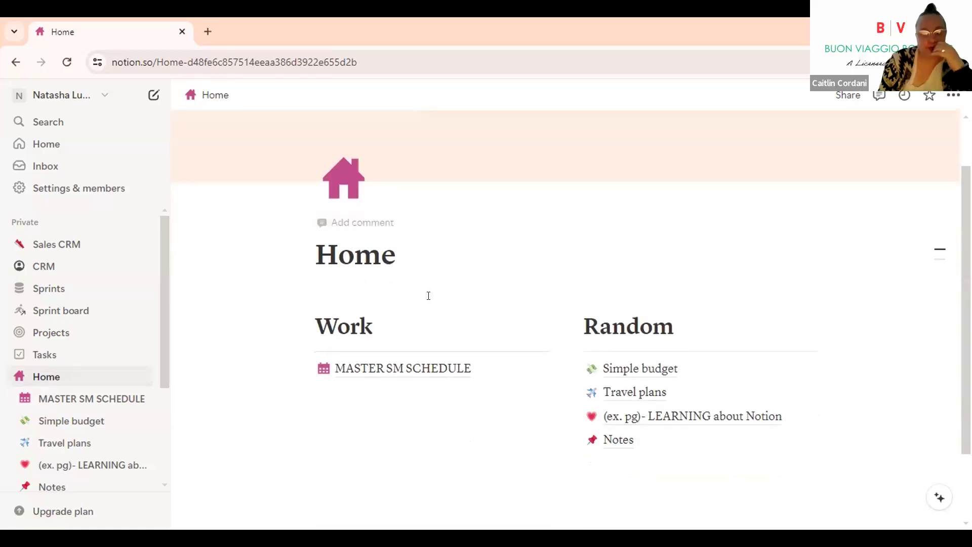
scroll(428, 304, down, 2)
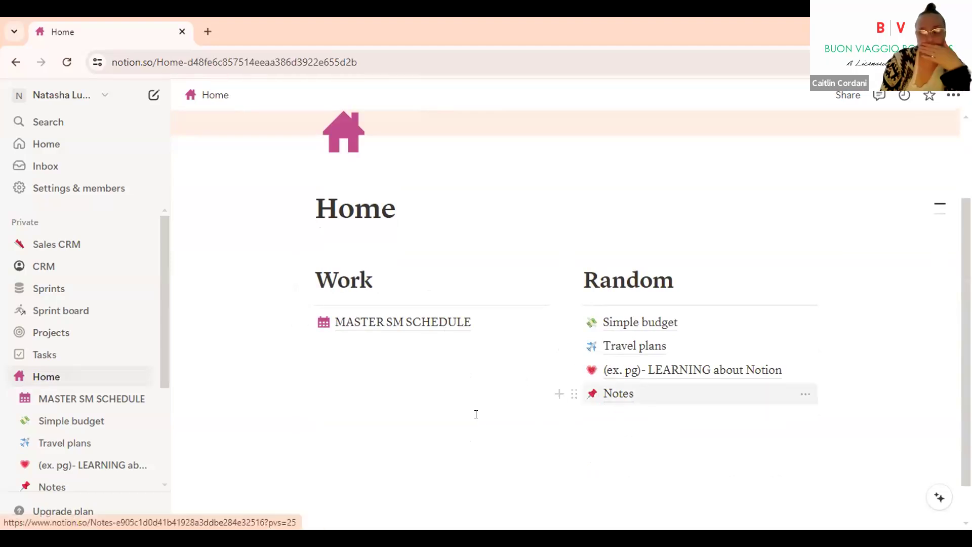
click(359, 347)
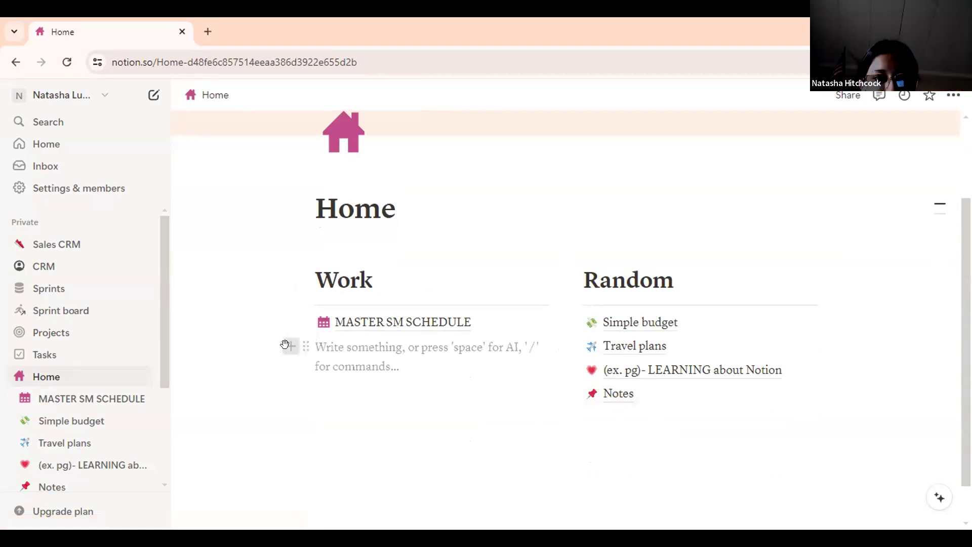
click(285, 345)
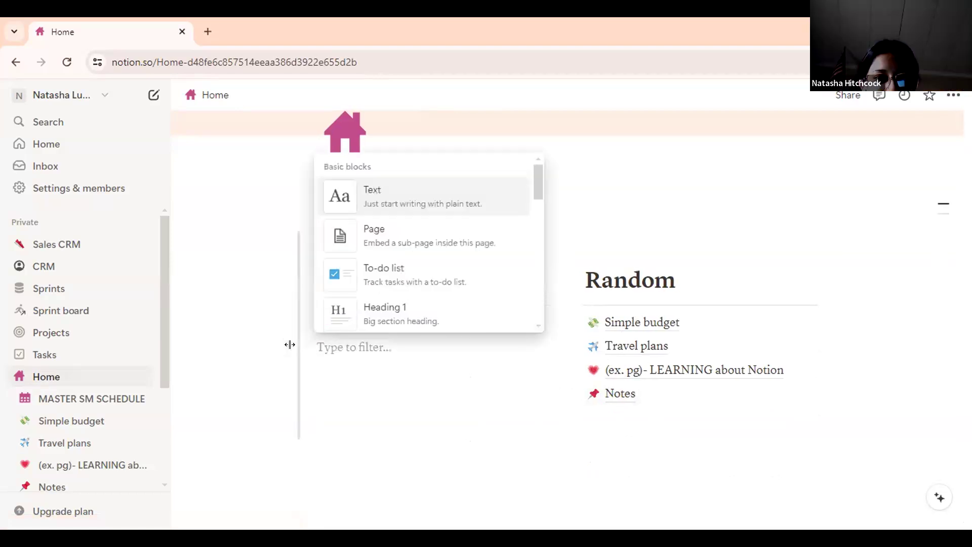
click(408, 233)
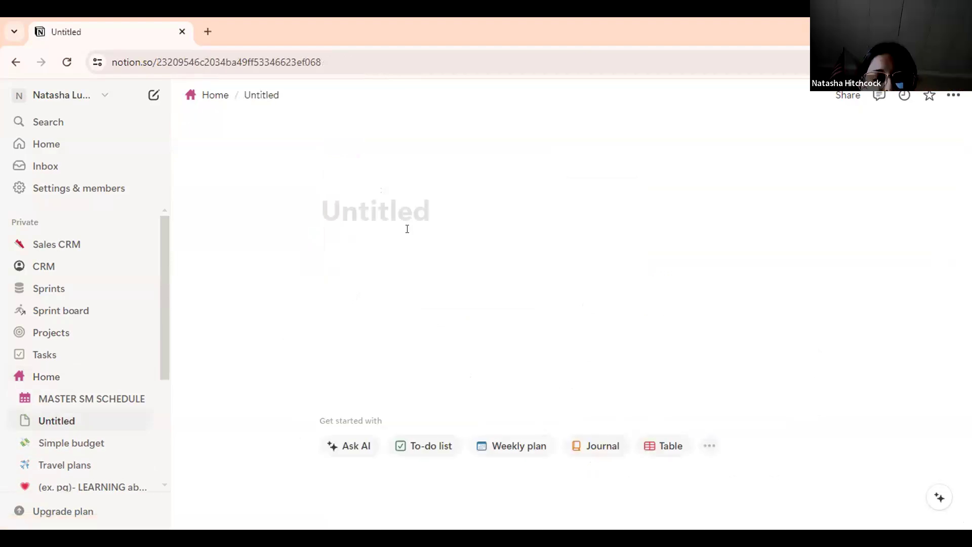
mouse_move(361, 193)
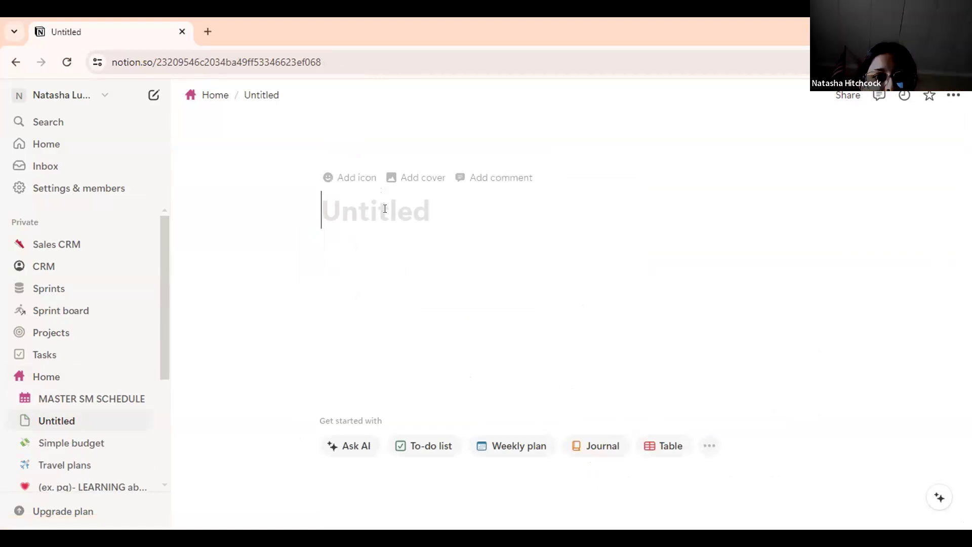
Return to the Home page and delete the untitled sub-page from its Work column
click(205, 92)
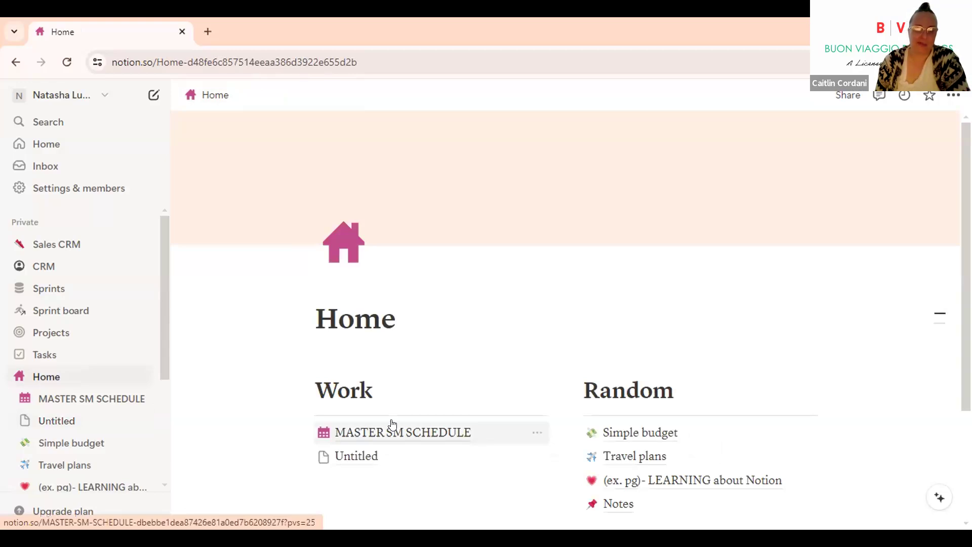
scroll(392, 416, down, 2)
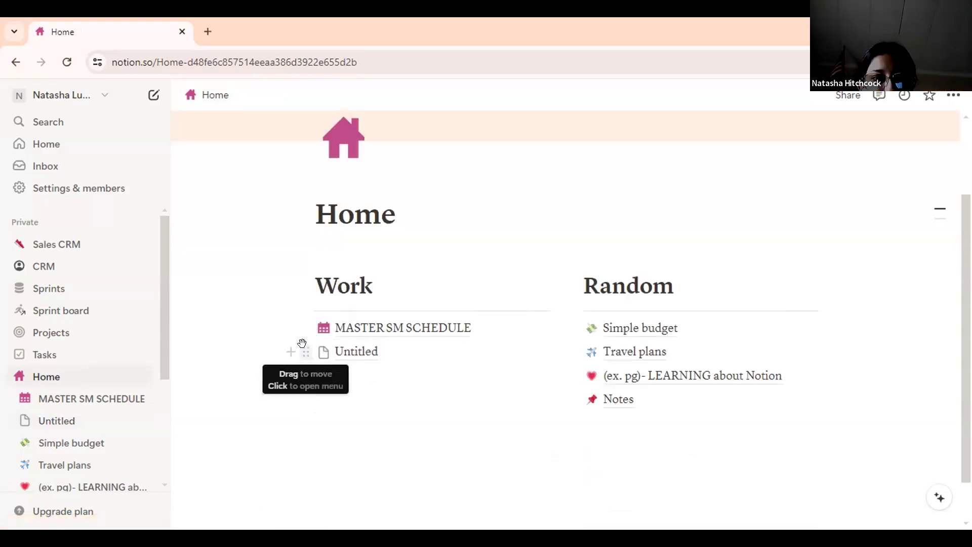
click(304, 350)
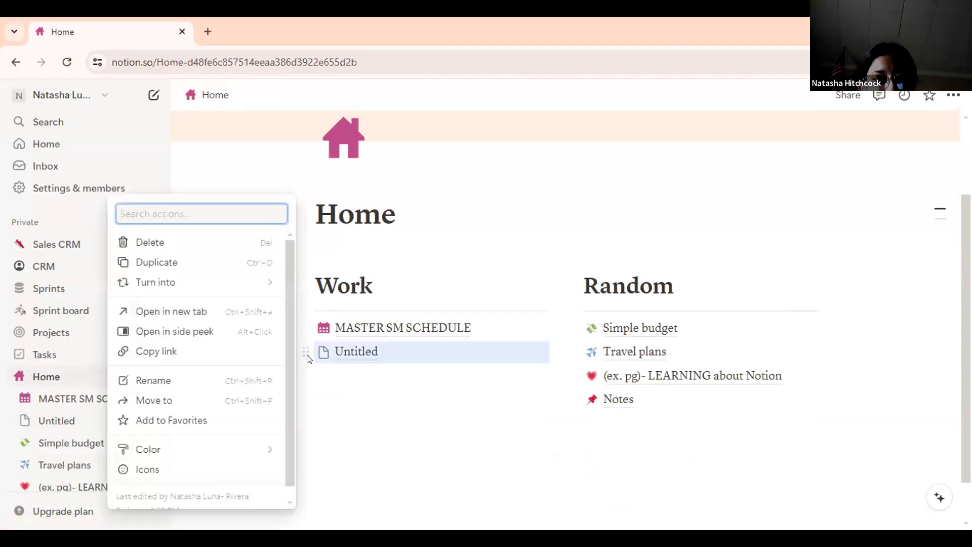
click(199, 243)
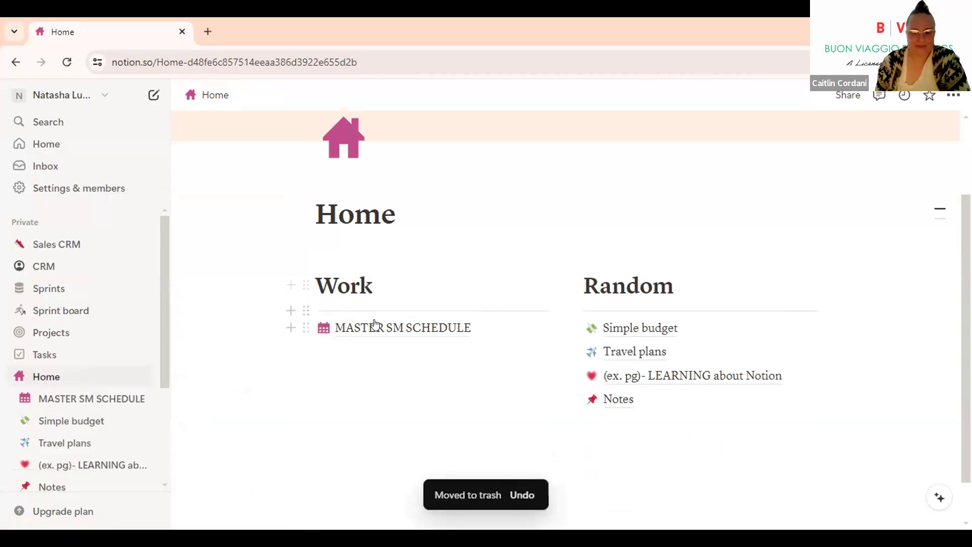
click(375, 358)
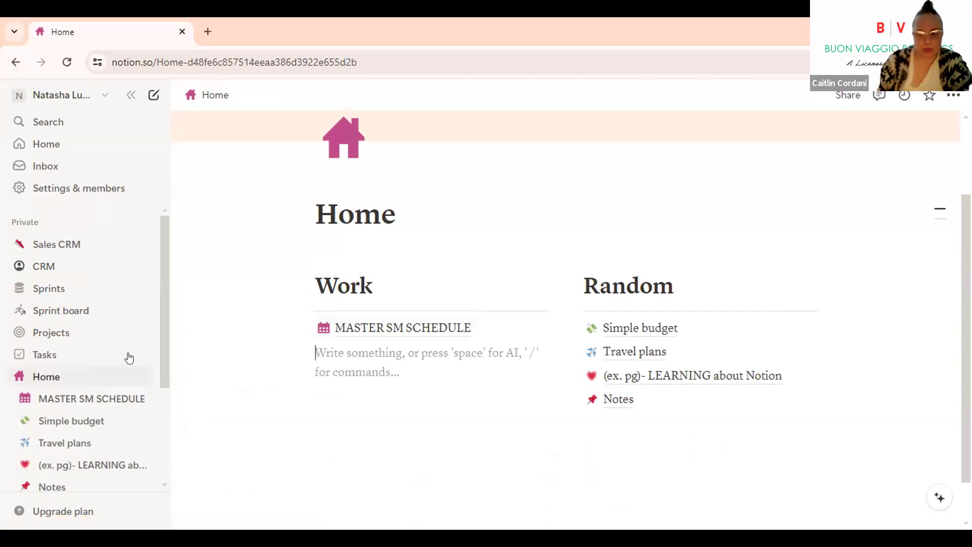
Look through the list of deleted pages in Trash
scroll(129, 357, down, 3)
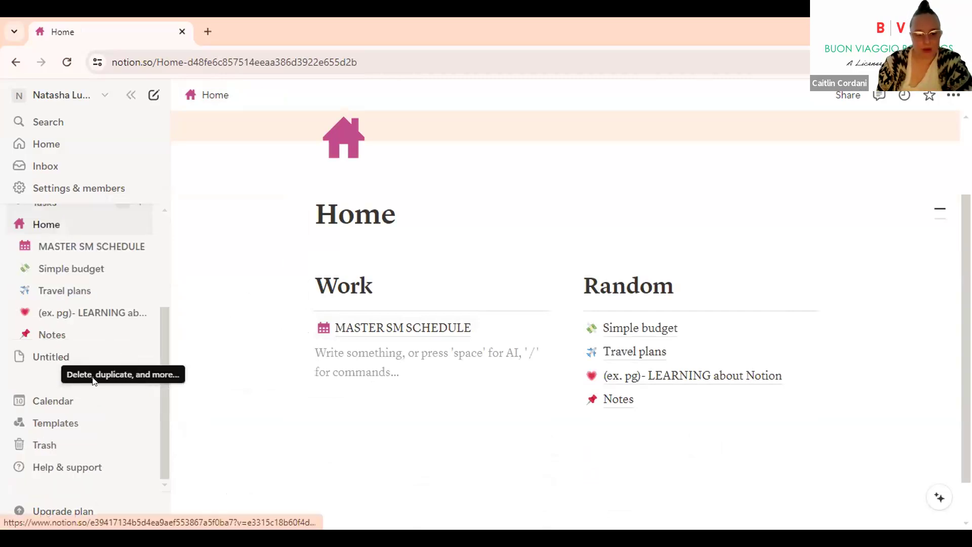
click(67, 451)
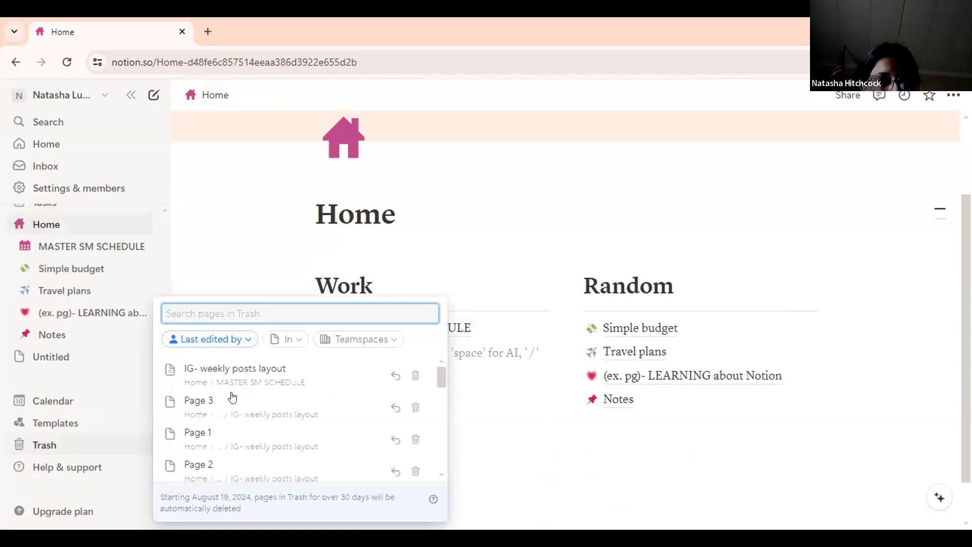
mouse_move(440, 377)
mouse_down()
mouse_move(439, 434)
mouse_move(436, 373)
mouse_up()
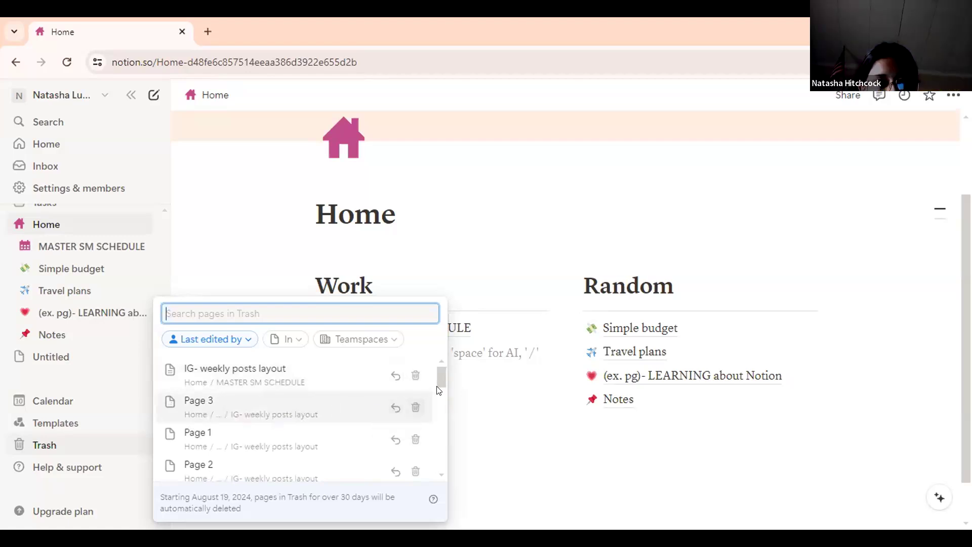
drag(440, 379, 439, 483)
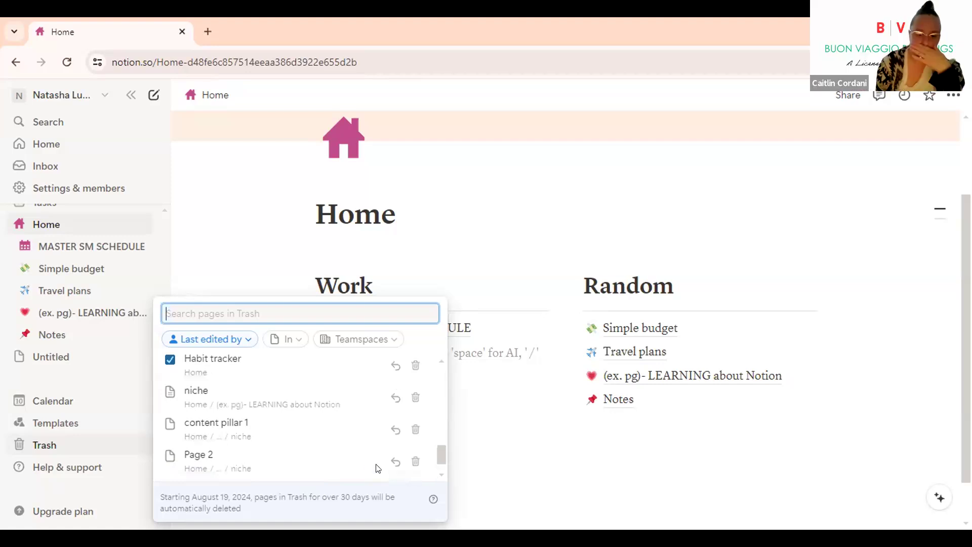
scroll(337, 388, up, 2)
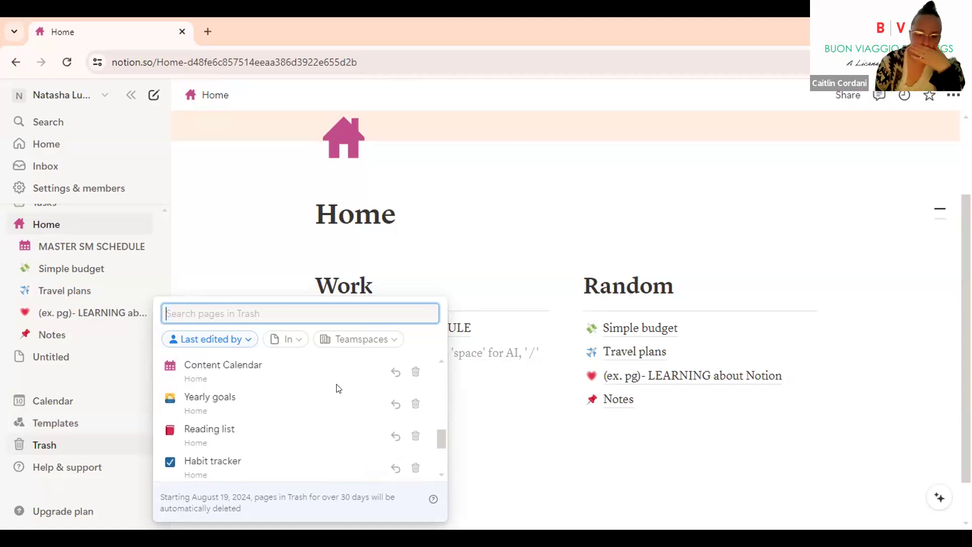
scroll(337, 388, up, 2)
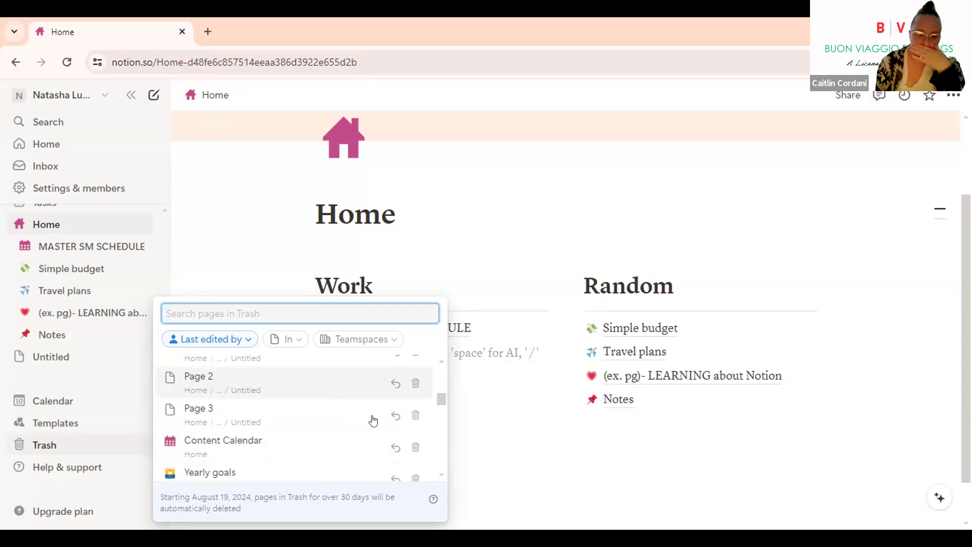
Try to restore the deleted Page 3 from Trash, and widen the sidebar
click(395, 422)
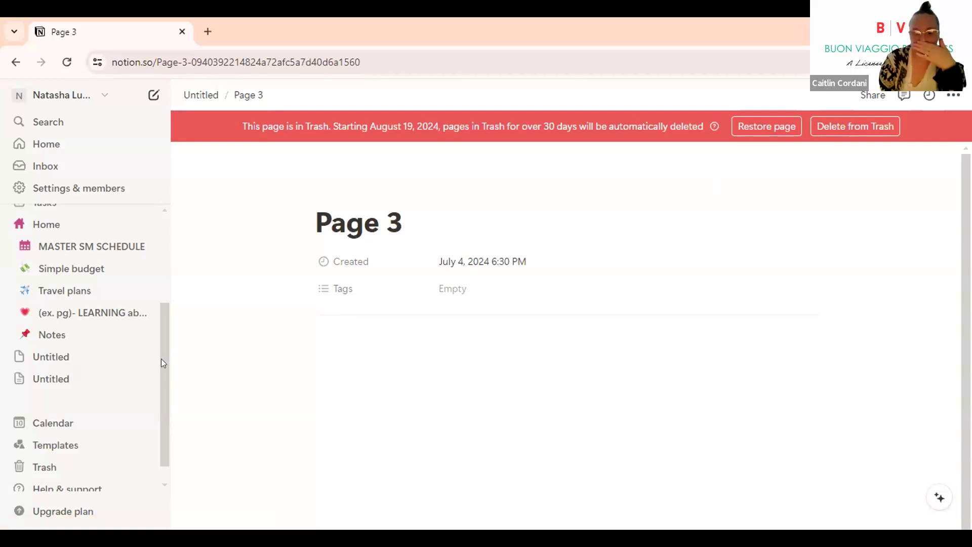
scroll(163, 276, up, 3)
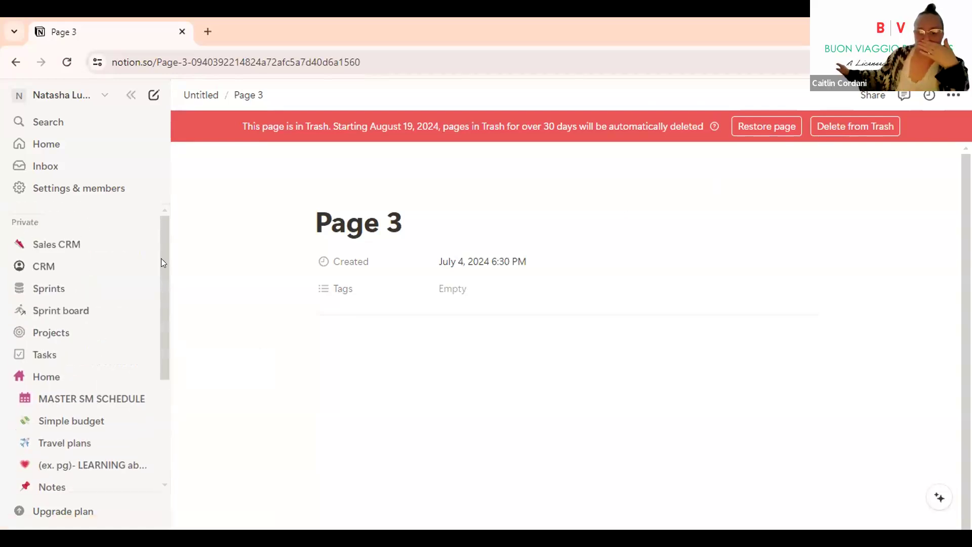
drag(168, 176, 224, 175)
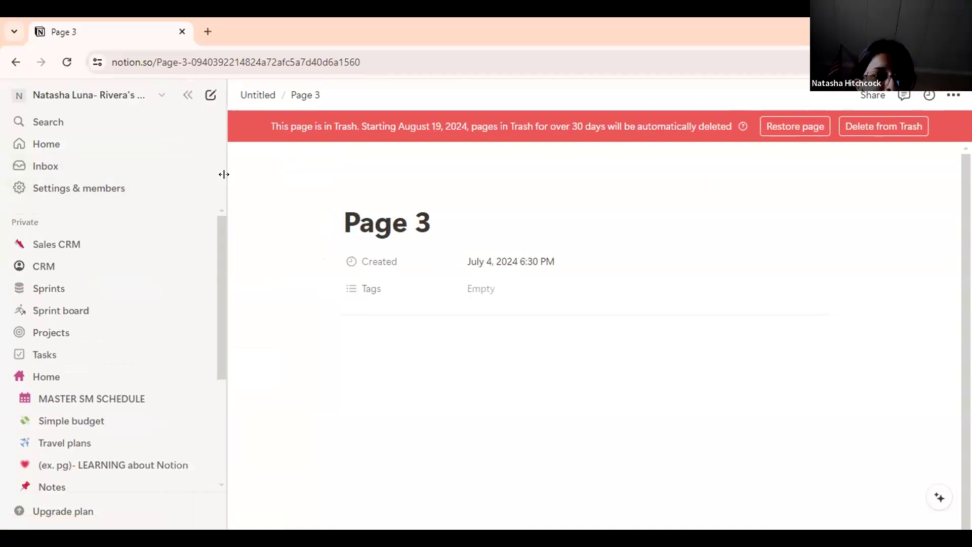
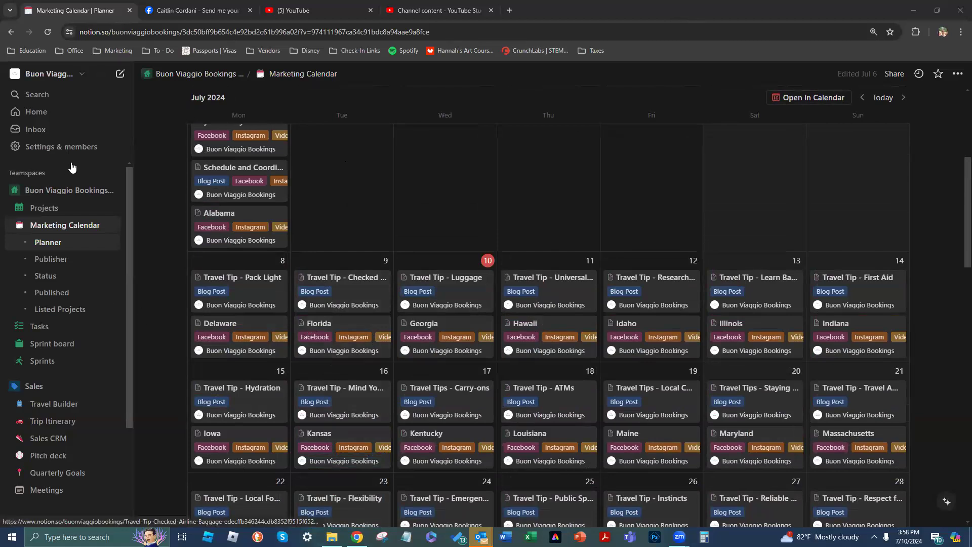
Look over the Marketing Calendar's database views and the July 2024 entries in its Planner calendar
scroll(351, 244, up, 1)
scroll(351, 244, up, 4)
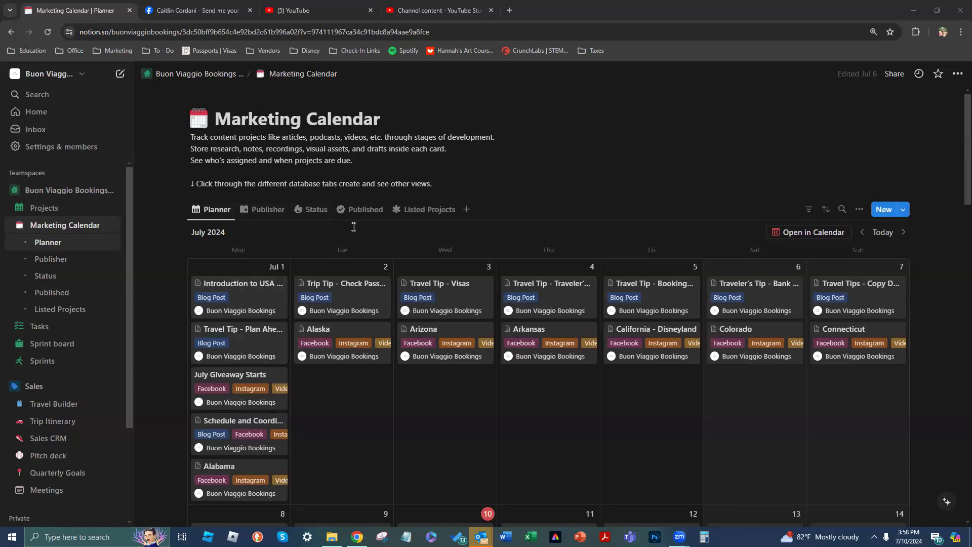
scroll(359, 273, down, 2)
scroll(308, 345, up, 2)
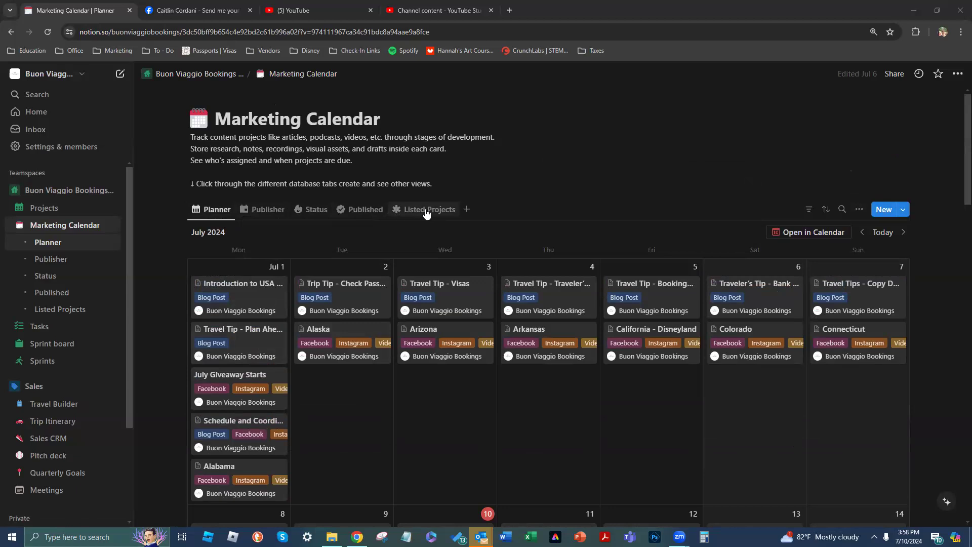
scroll(436, 341, down, 1)
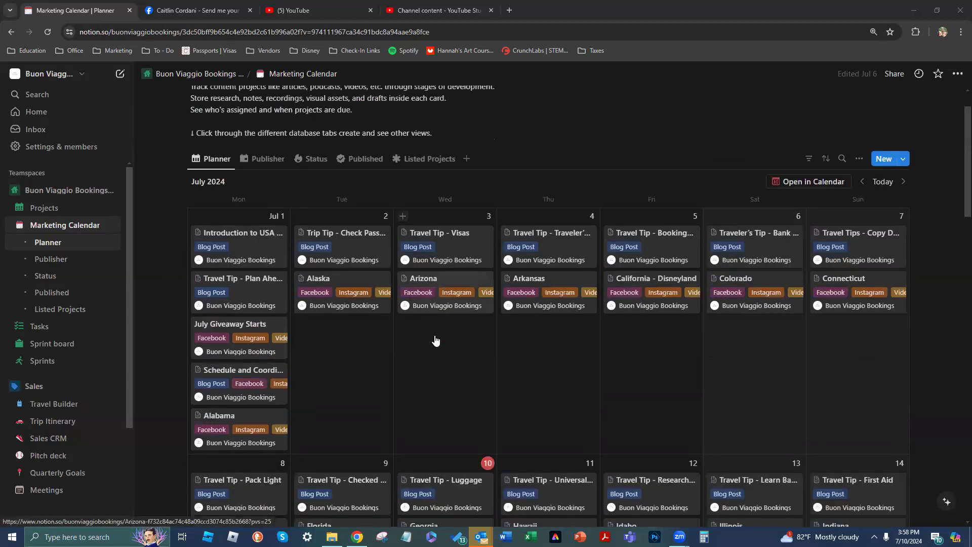
scroll(436, 341, down, 1)
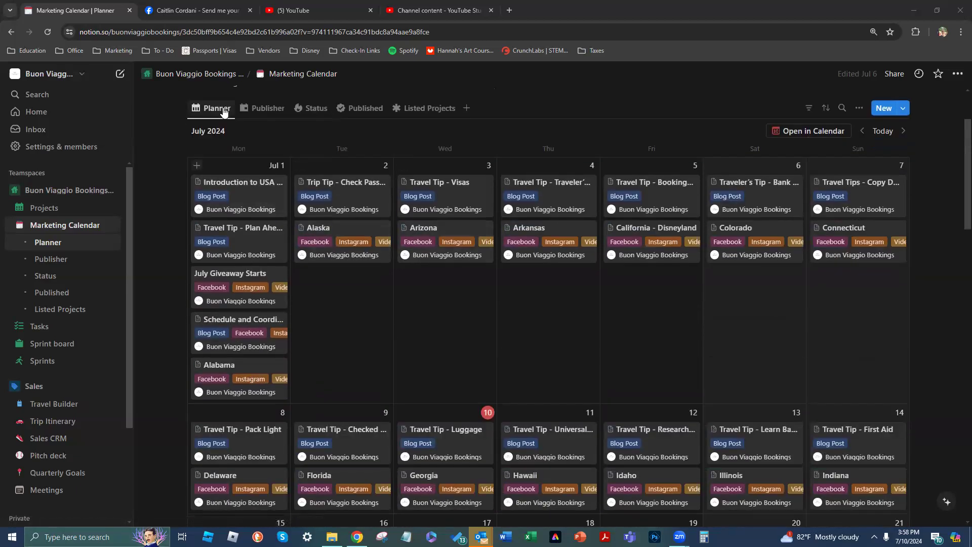
scroll(456, 329, down, 2)
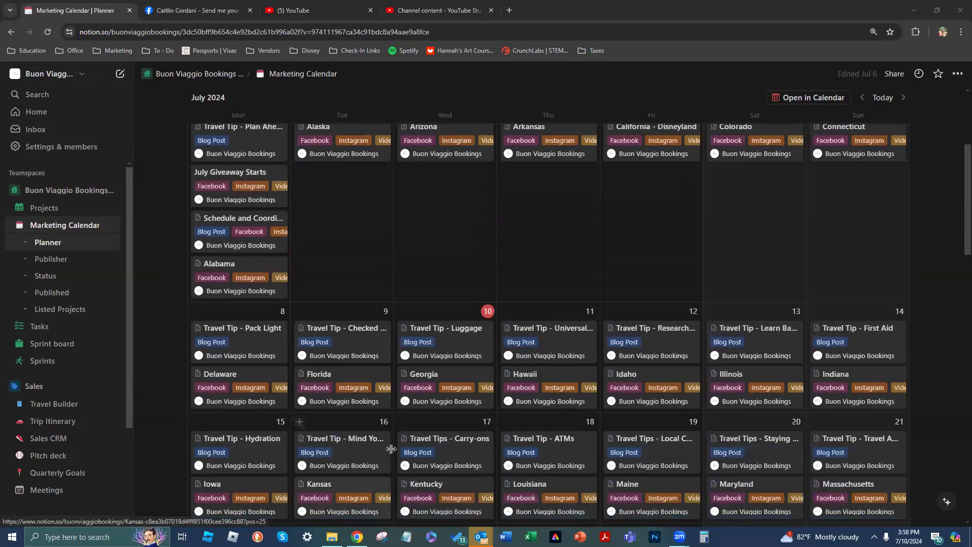
Open the Florida entry from the Planner calendar and set its Deadline to July 11, 2024
click(342, 389)
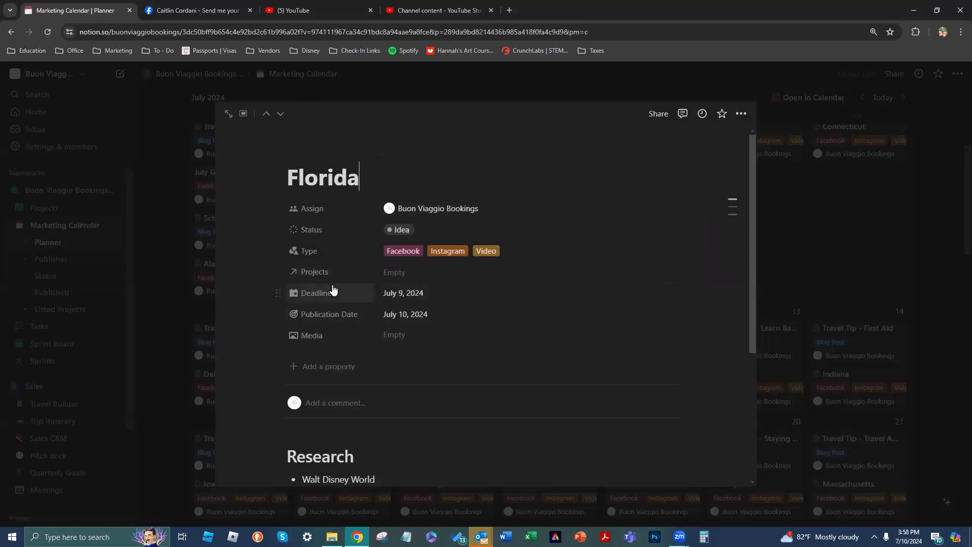
click(400, 299)
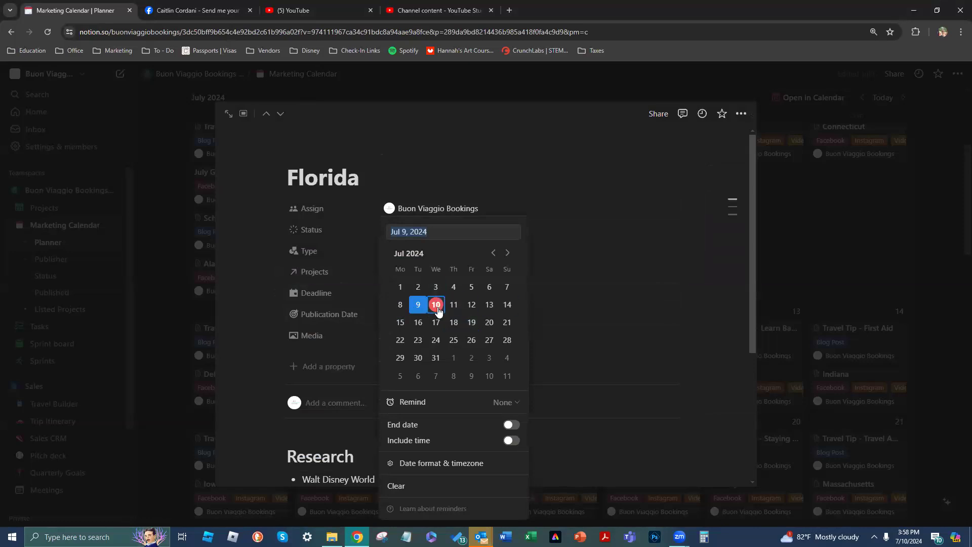
click(579, 348)
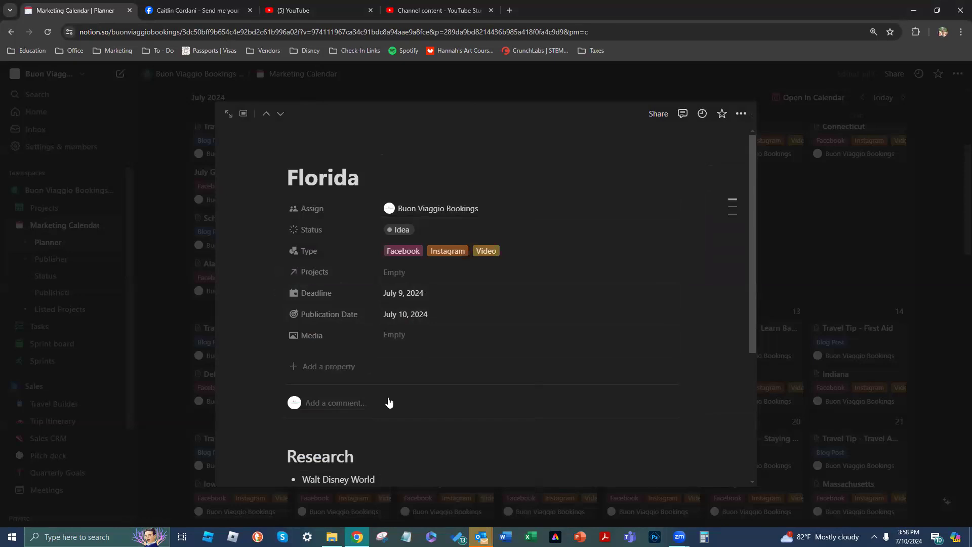
scroll(403, 304, down, 4)
scroll(404, 290, up, 4)
click(424, 299)
click(454, 304)
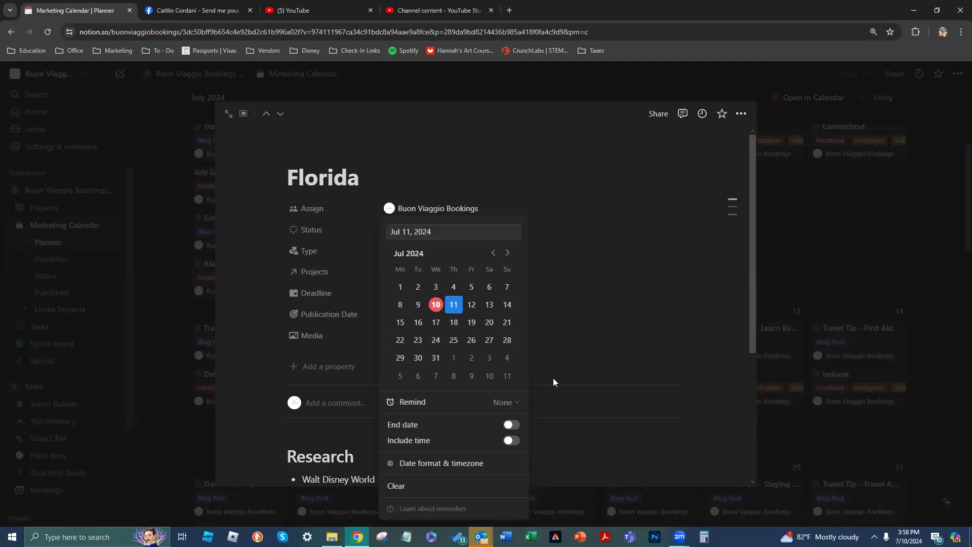
click(553, 380)
Set the Florida entry's Publication Date to July 11, 2024, and close the entry
click(439, 315)
click(454, 305)
click(539, 343)
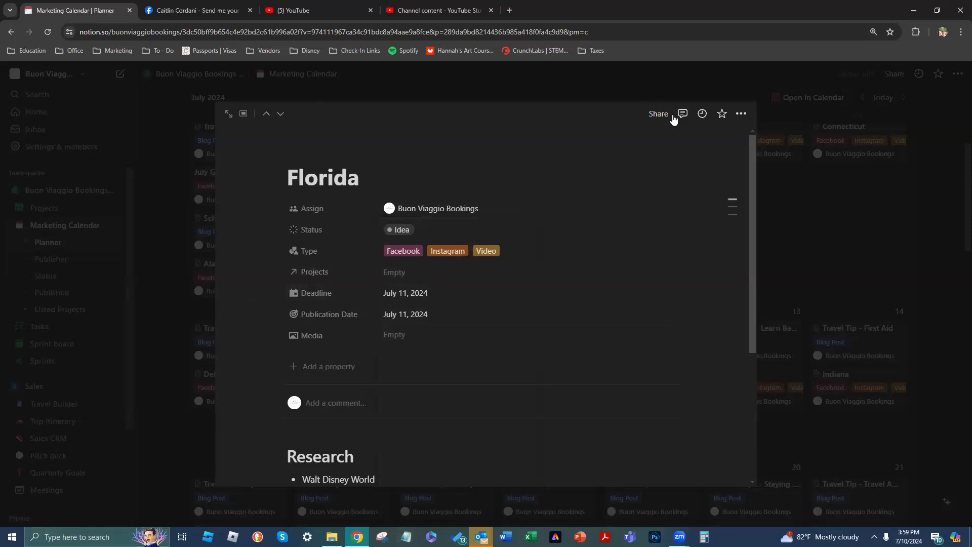
click(465, 98)
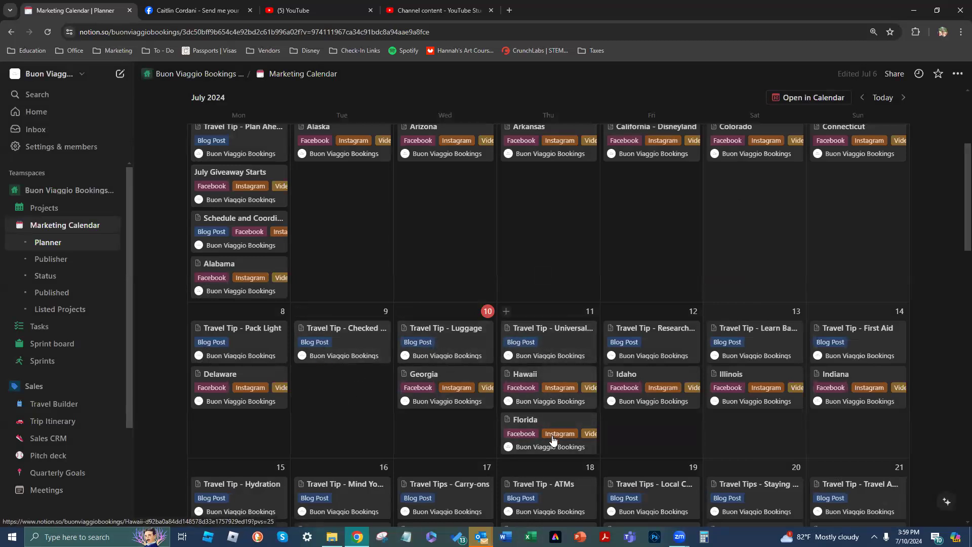
Open the Travel Tip - Checked Airline Baggage entry on July 9 and review its properties
click(350, 334)
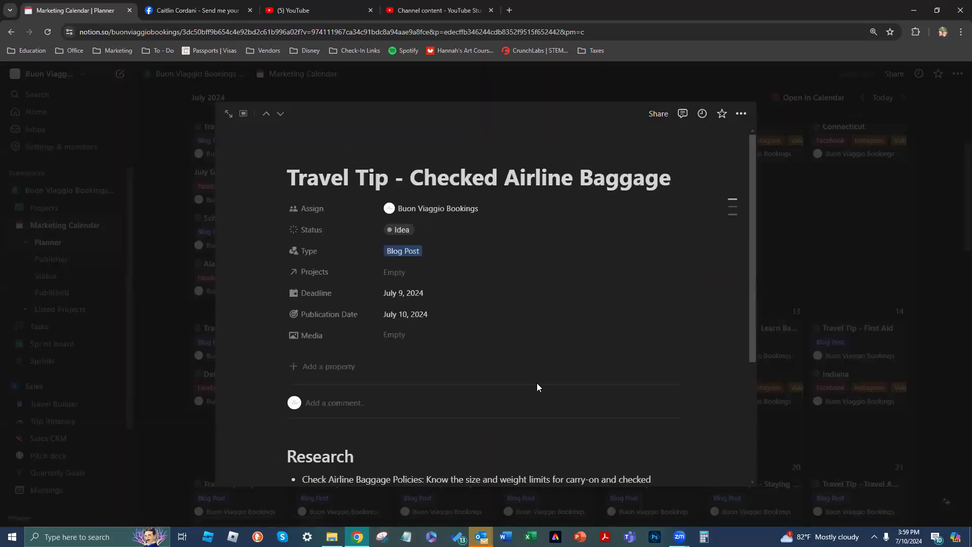
click(567, 81)
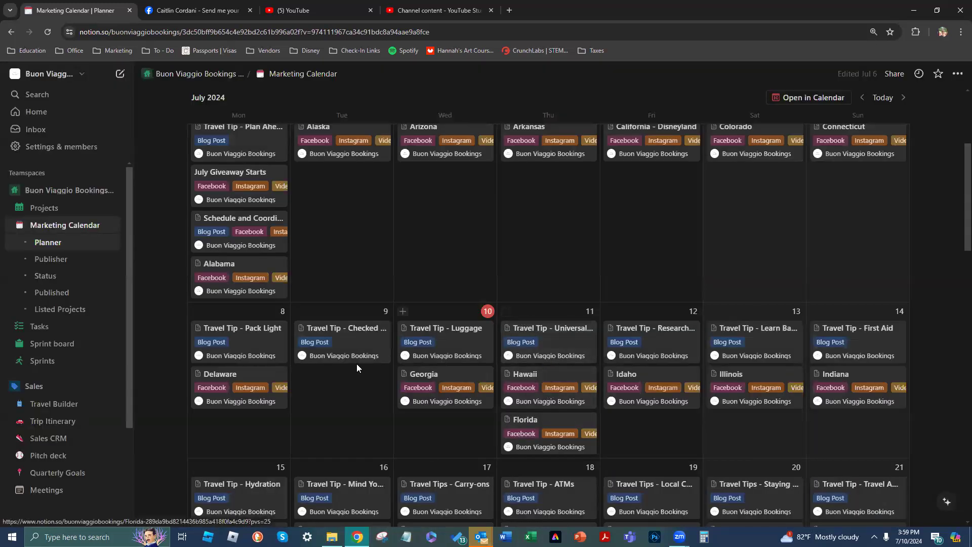
click(349, 336)
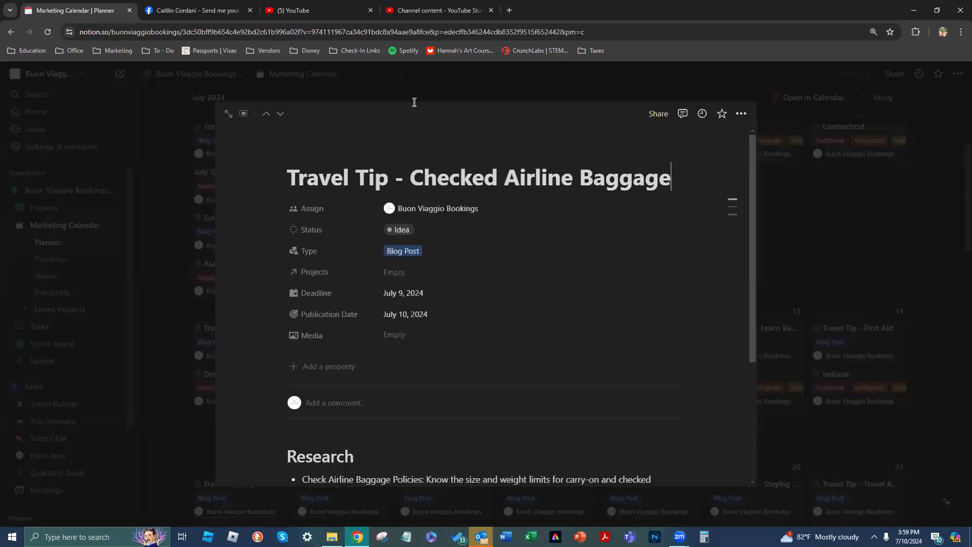
Set the Travel Tip - Checked Airline Baggage entry's Deadline and Publication Date to July 11, 2024, and close the entry
click(412, 298)
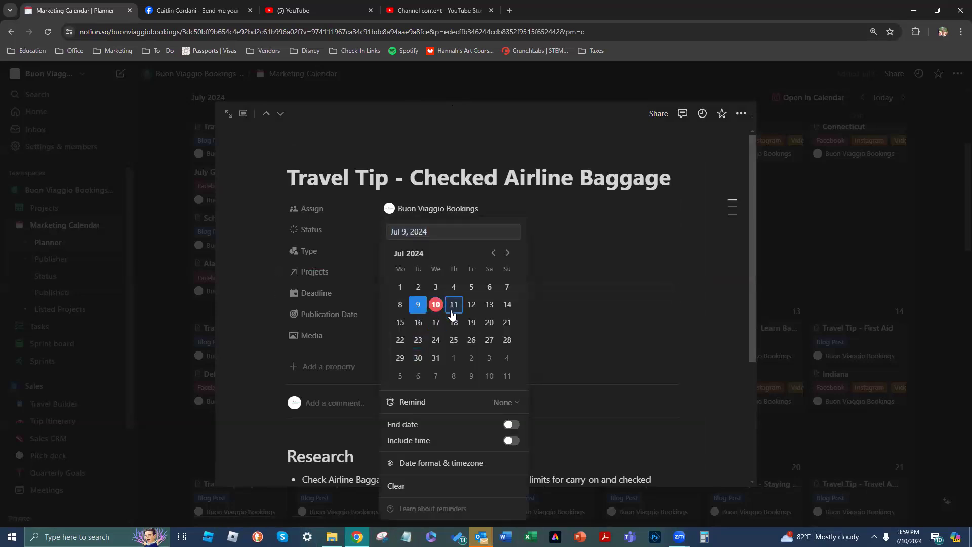
click(435, 304)
click(435, 314)
click(454, 304)
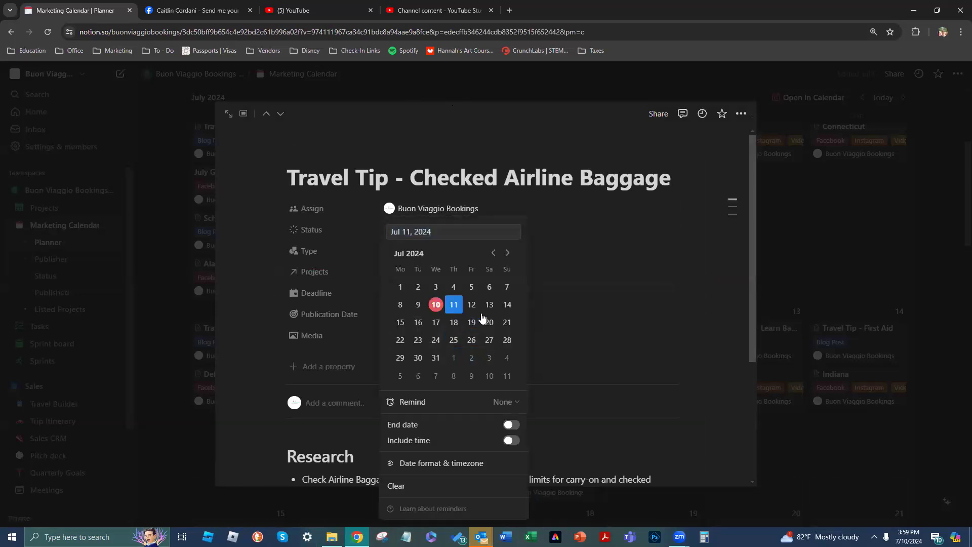
click(568, 438)
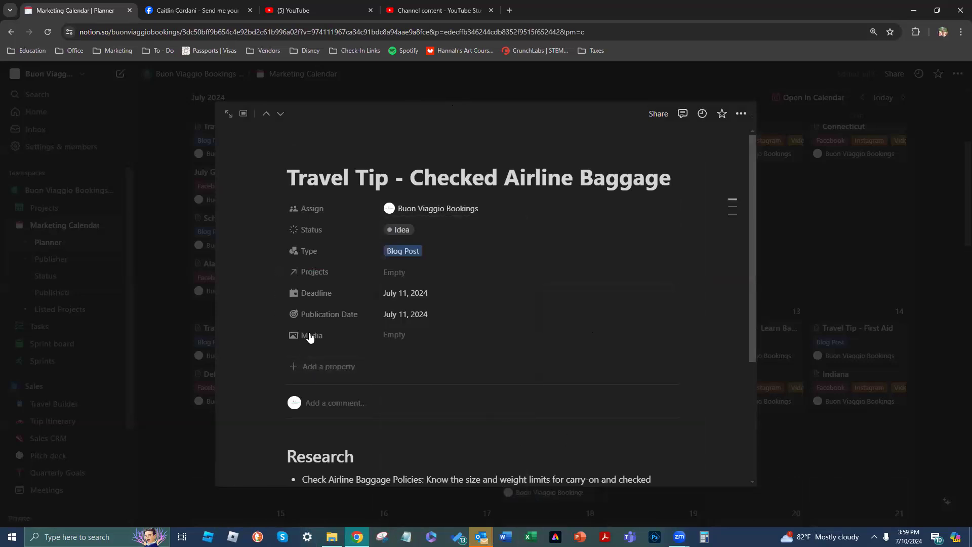
click(372, 69)
Open the Travel Tip - Luggage entry from the Planner calendar and set its Deadline to July 11, 2024
scroll(595, 279, down, 2)
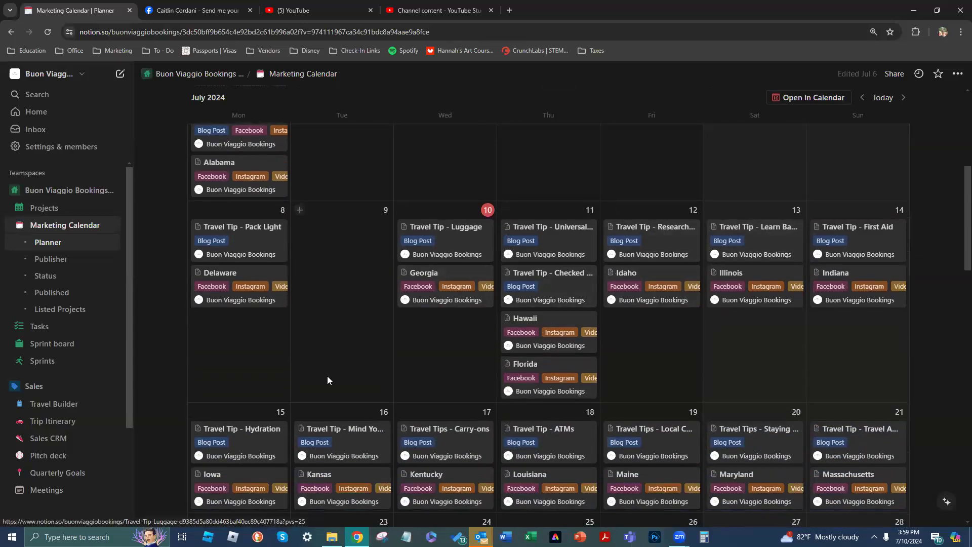
click(445, 242)
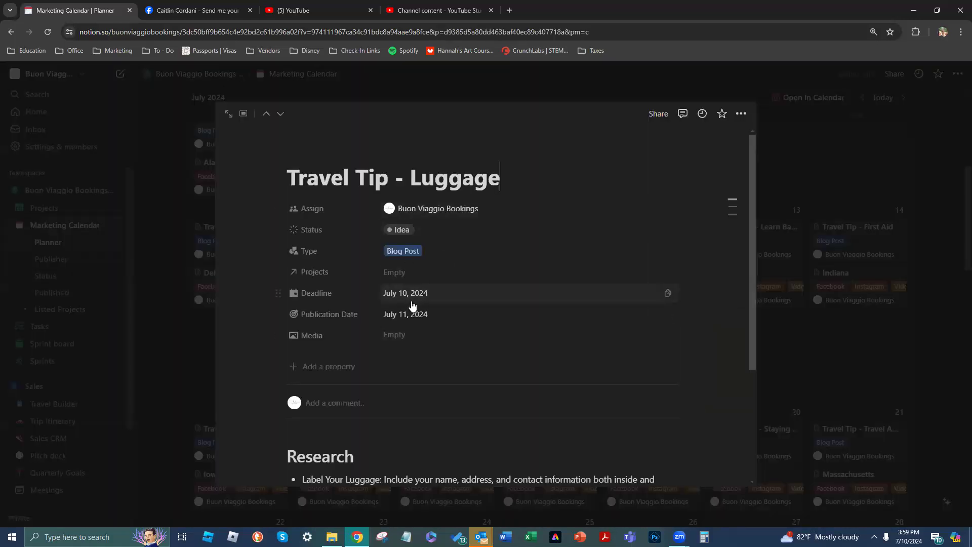
click(412, 300)
click(470, 305)
click(540, 298)
click(418, 295)
click(454, 305)
click(561, 291)
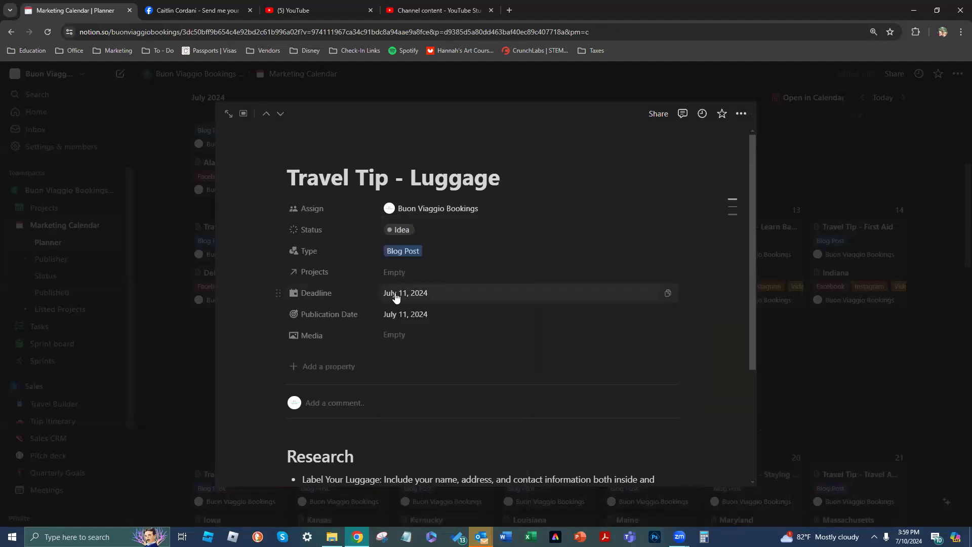
Set the Travel Tip - Luggage entry's Publication Date to July 12, 2024, and close the entry
click(414, 315)
click(471, 304)
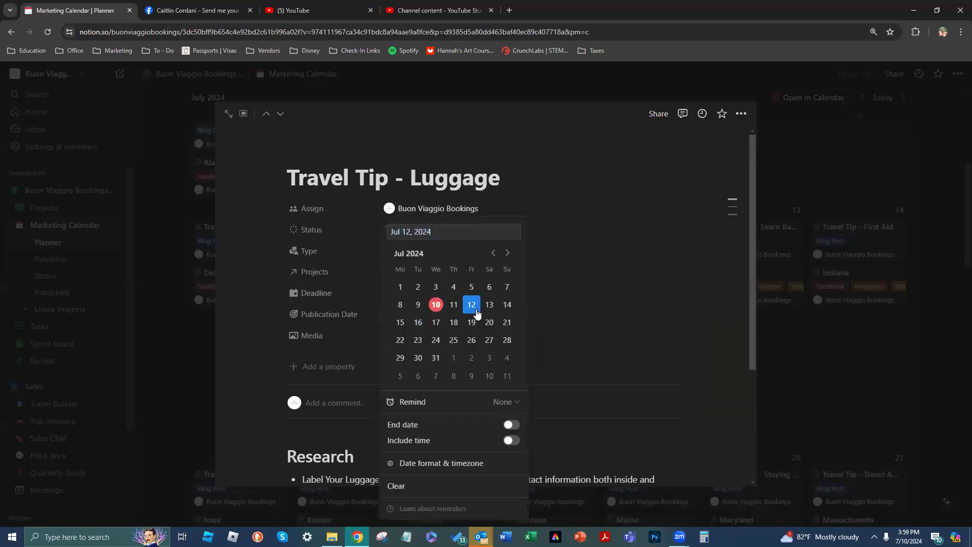
click(566, 100)
click(555, 99)
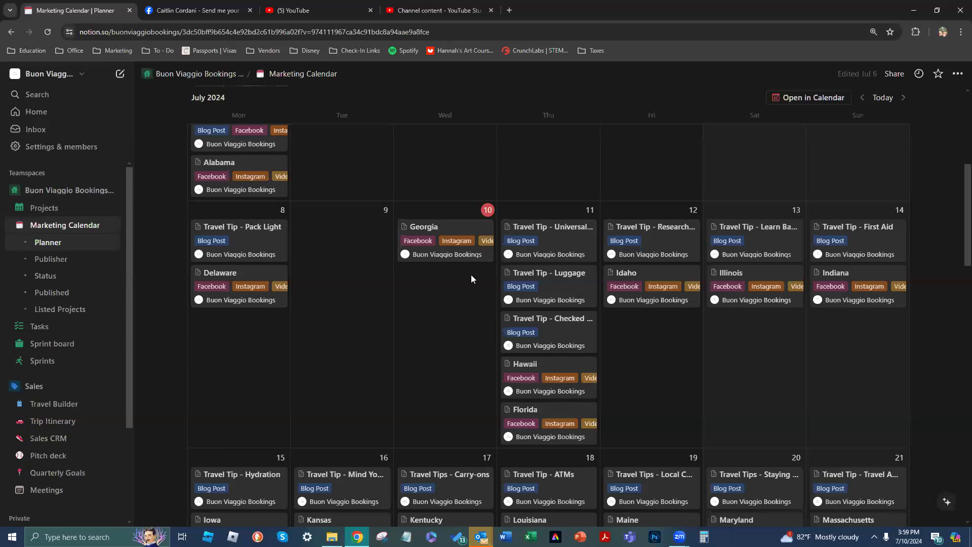
Open the Georgia entry from the Planner calendar and set its Deadline to July 11, 2024
scroll(476, 304, down, 1)
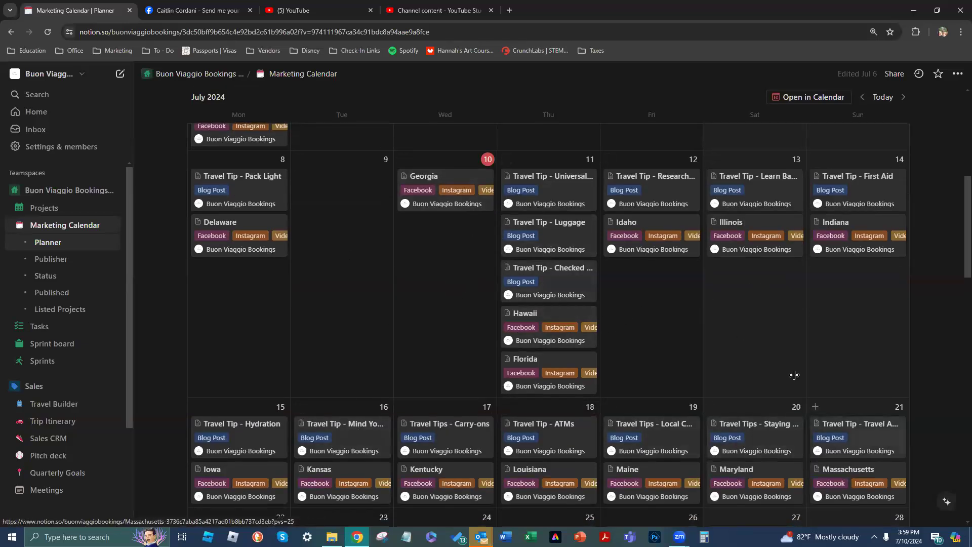
click(414, 188)
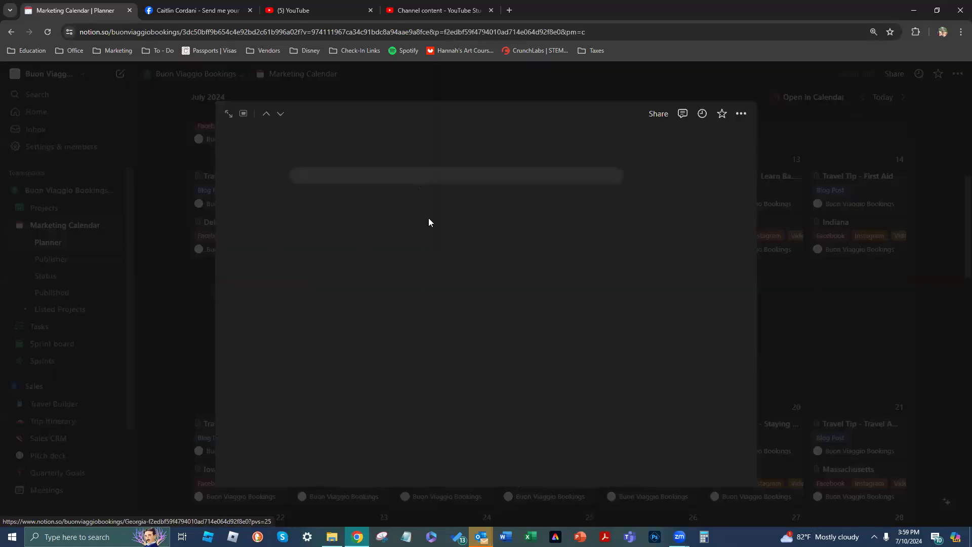
click(397, 302)
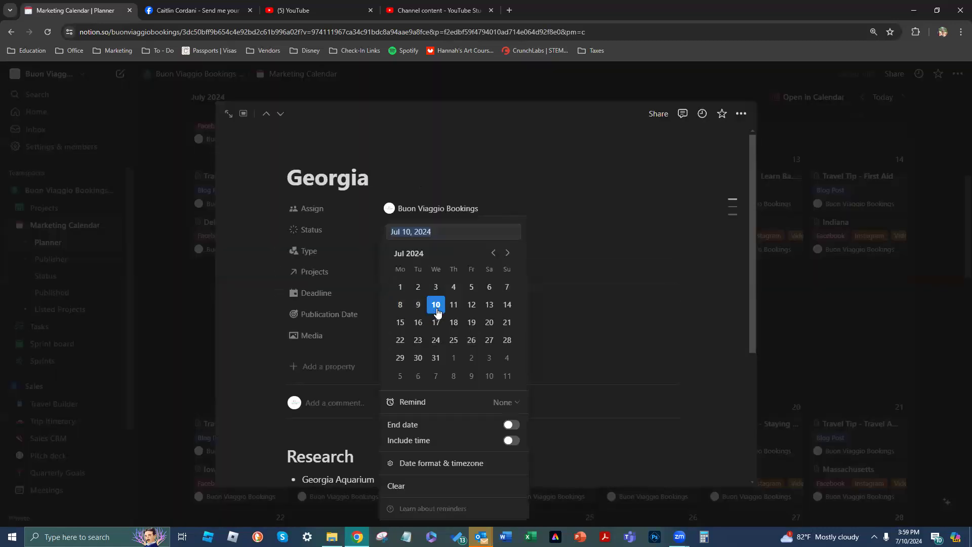
click(451, 304)
click(368, 299)
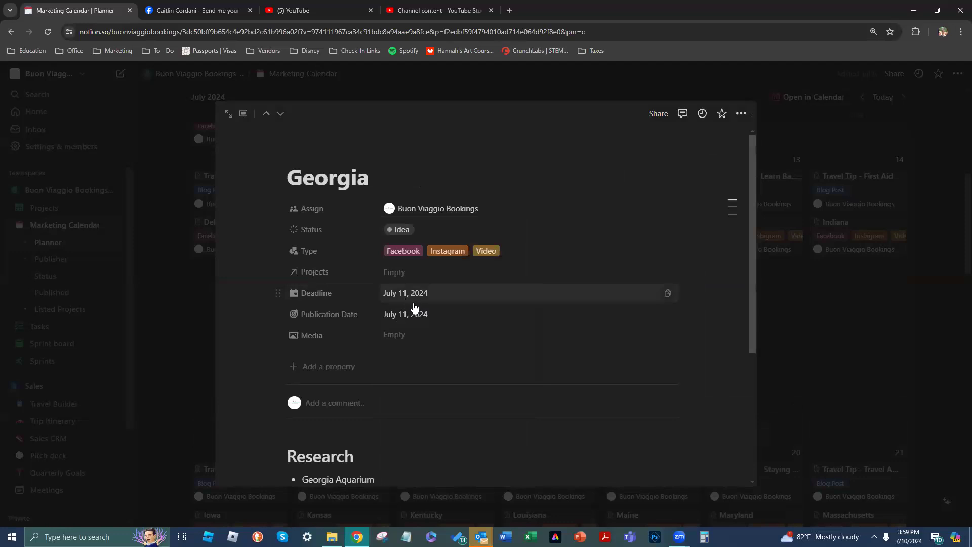
Set the Georgia entry's Publication Date to July 12, 2024, and close the entry
click(417, 317)
click(471, 304)
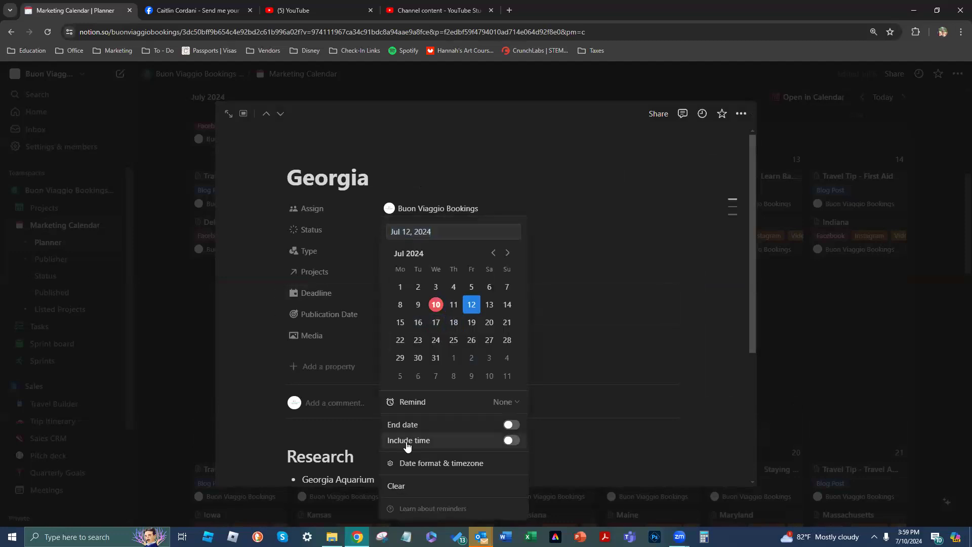
click(600, 307)
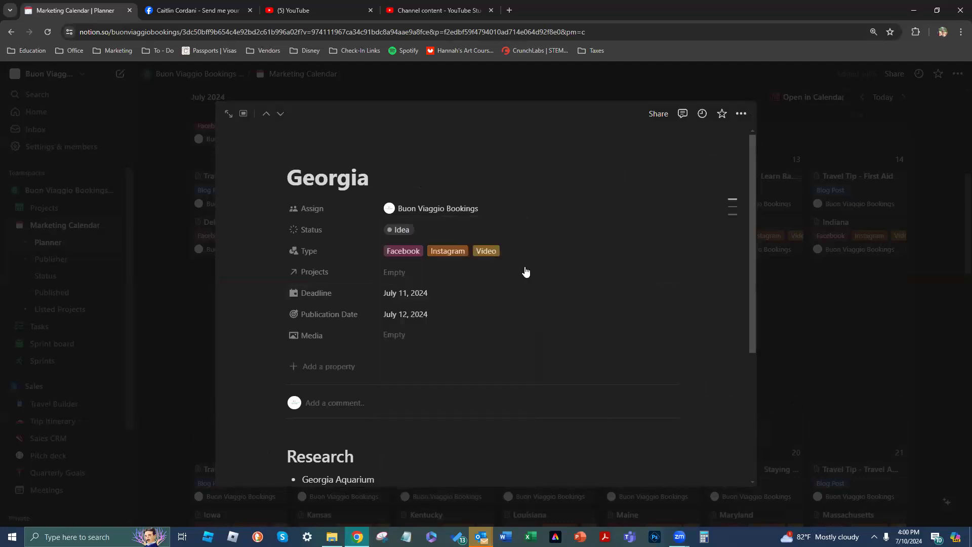
key(Escape)
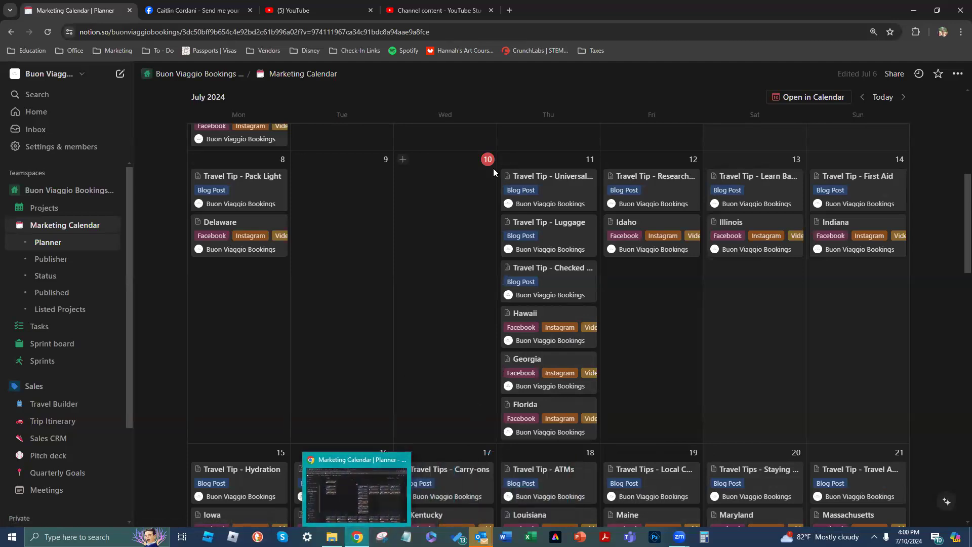
Open the Hawaii entry from the Planner calendar and set its Deadline to July 12, 2024
click(559, 317)
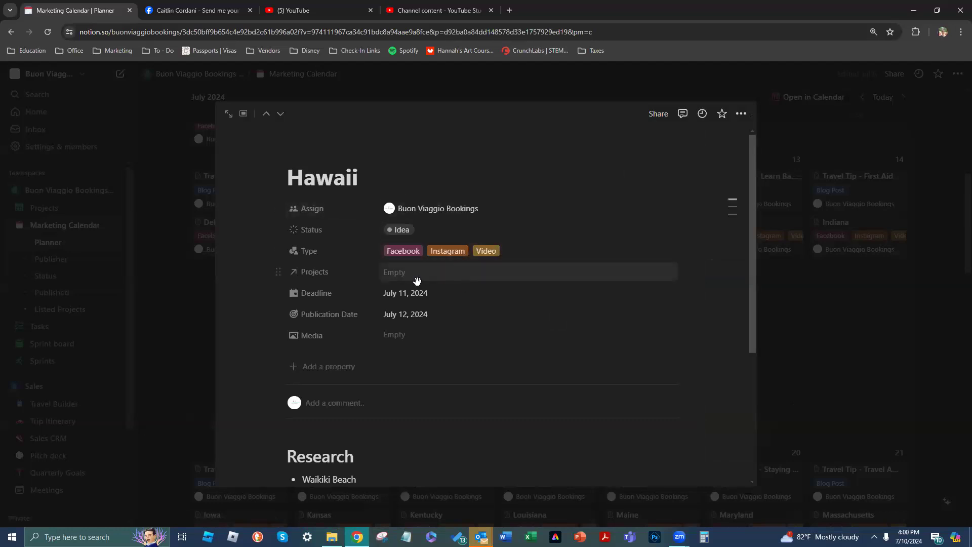
click(418, 297)
click(471, 305)
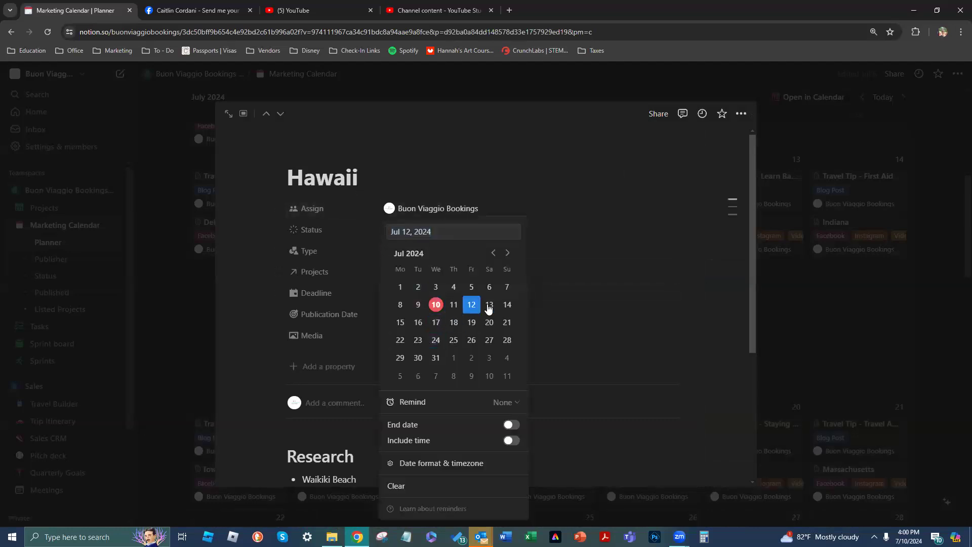
key(Escape)
Set the Hawaii entry's Publication Date to July 13, 2024, and close the entry
click(424, 315)
click(488, 305)
click(573, 326)
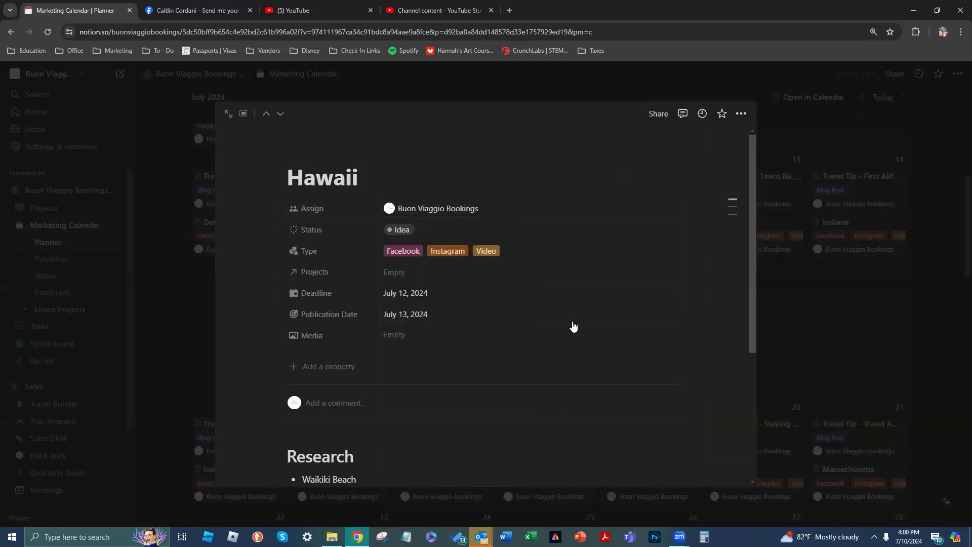
click(500, 85)
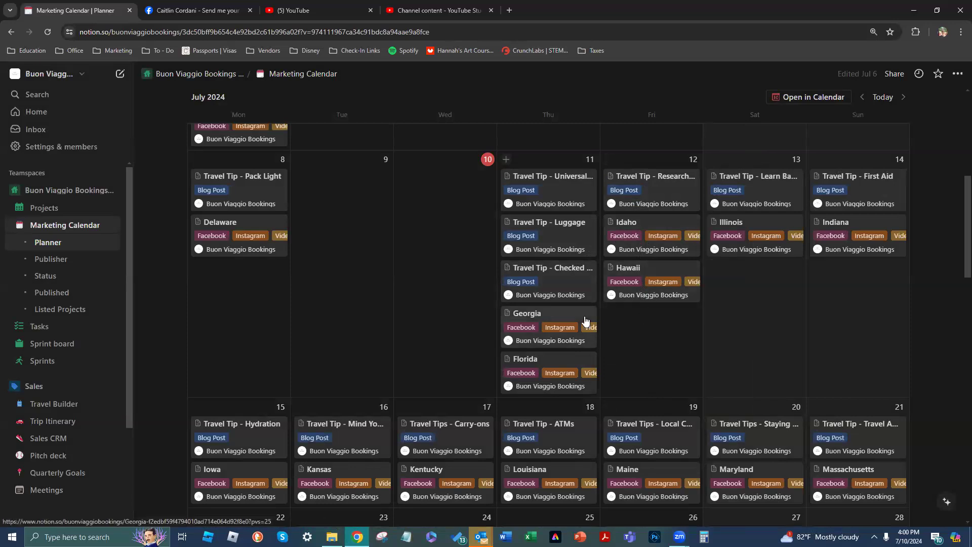
Review the research notes in the Travel Tip - Checked Airline Baggage entry and check the July 11 travel tips
click(556, 281)
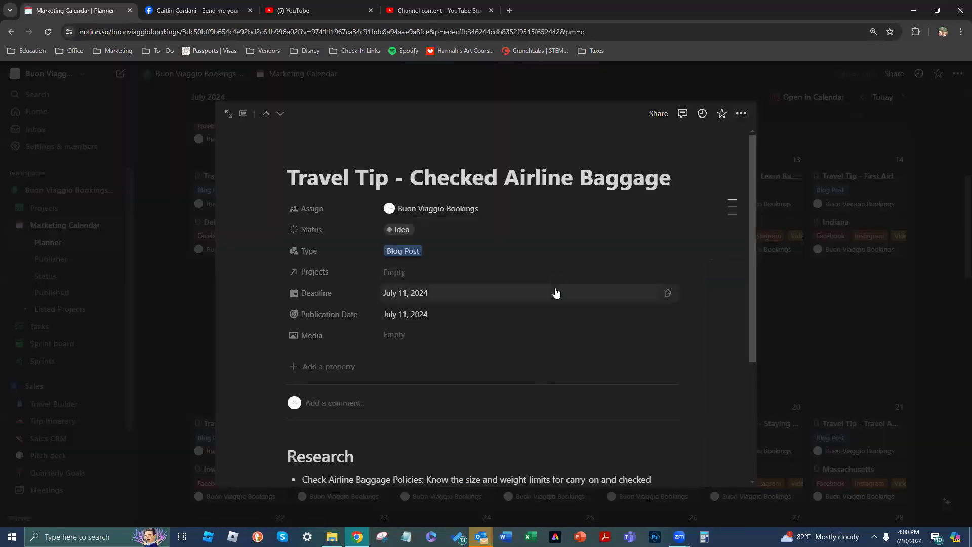
scroll(433, 385, down, 4)
scroll(487, 302, up, 4)
click(434, 84)
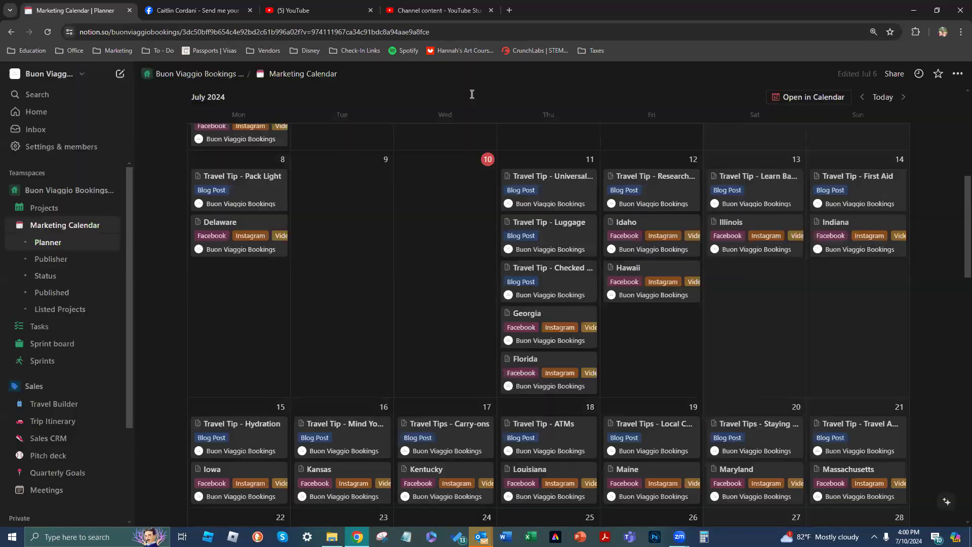
click(549, 258)
scroll(431, 345, down, 4)
scroll(456, 253, up, 4)
click(581, 89)
Open the Travel Tip - Universal Adaptor entry and set its Deadline to July 12, 2024
click(562, 215)
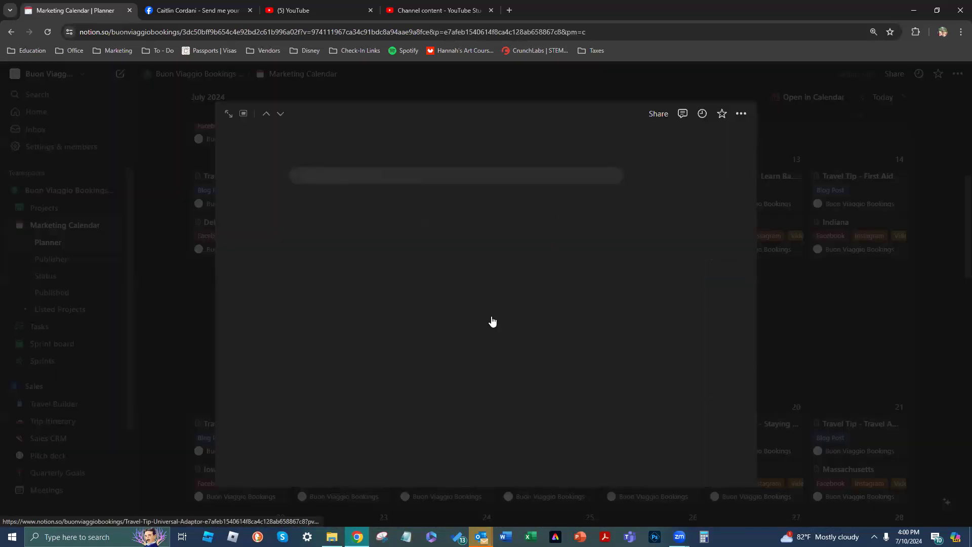
scroll(379, 358, down, 5)
scroll(409, 389, up, 1)
scroll(448, 323, up, 2)
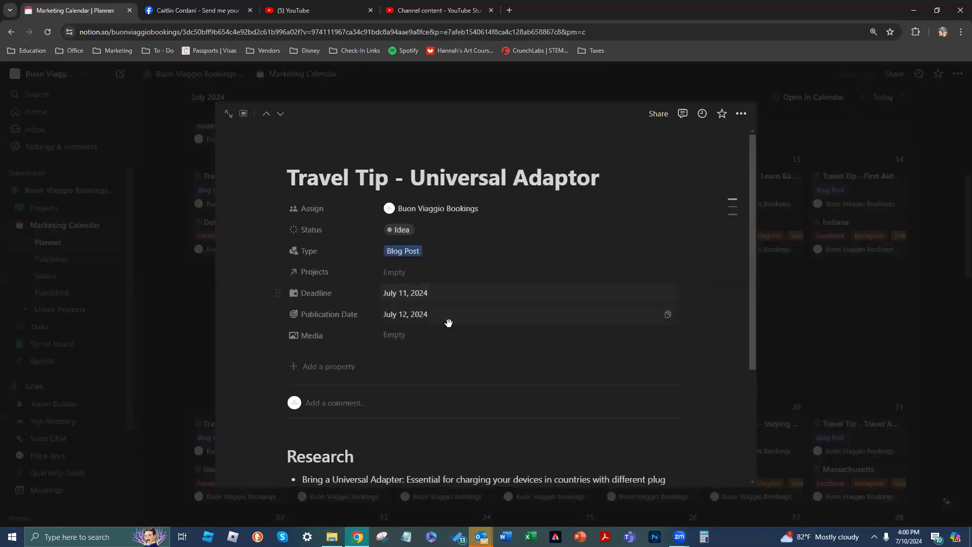
click(474, 306)
click(472, 306)
click(558, 287)
Set the Travel Tip - Universal Adaptor entry's Publication Date to July 13, 2024, and close the entry
click(422, 314)
click(490, 306)
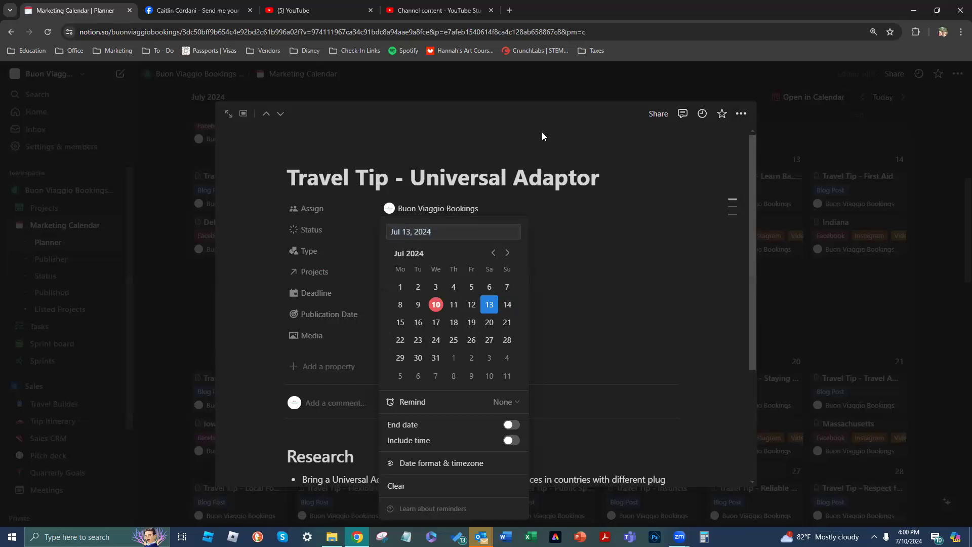
click(514, 92)
key(Escape)
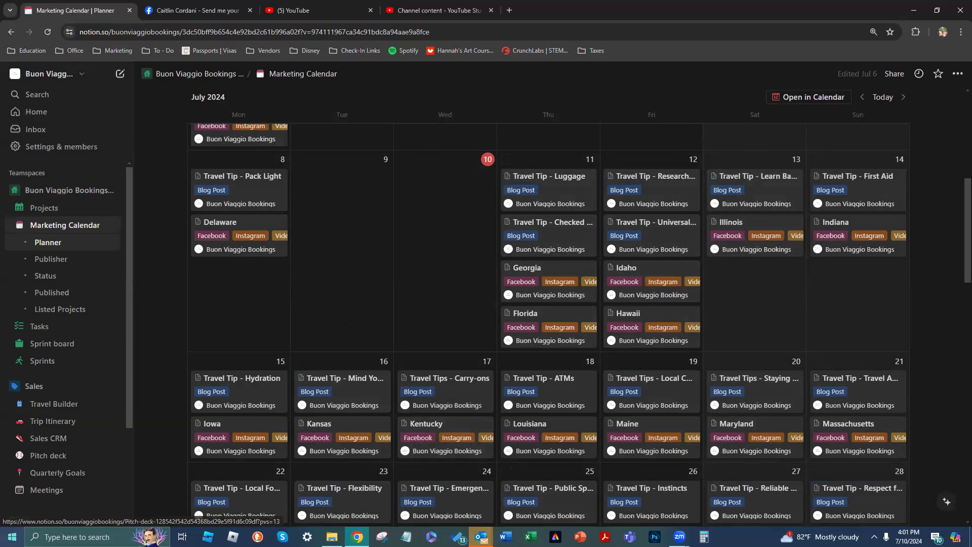
Look over the July 2024 entries in the Planner calendar, from July 1 to the rescheduled days
scroll(354, 269, up, 6)
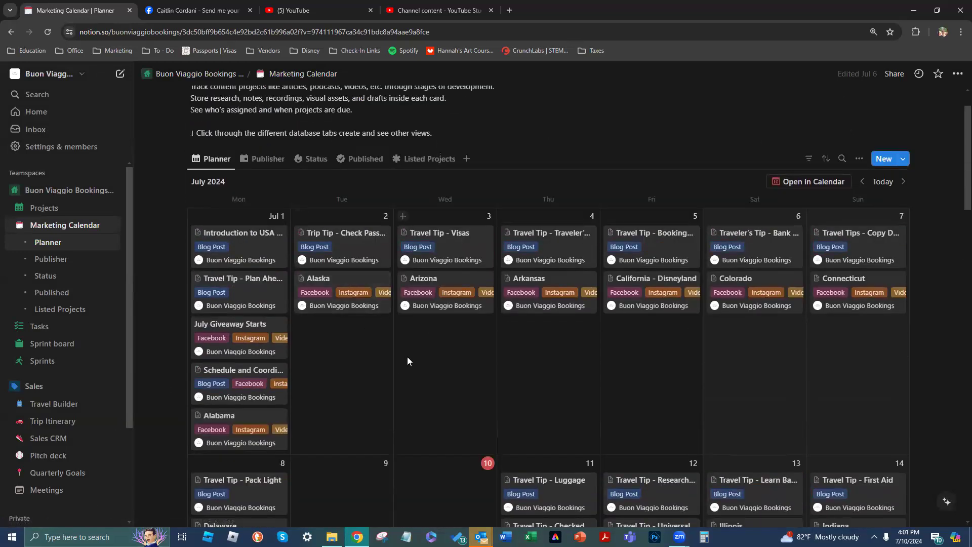
scroll(381, 388, down, 4)
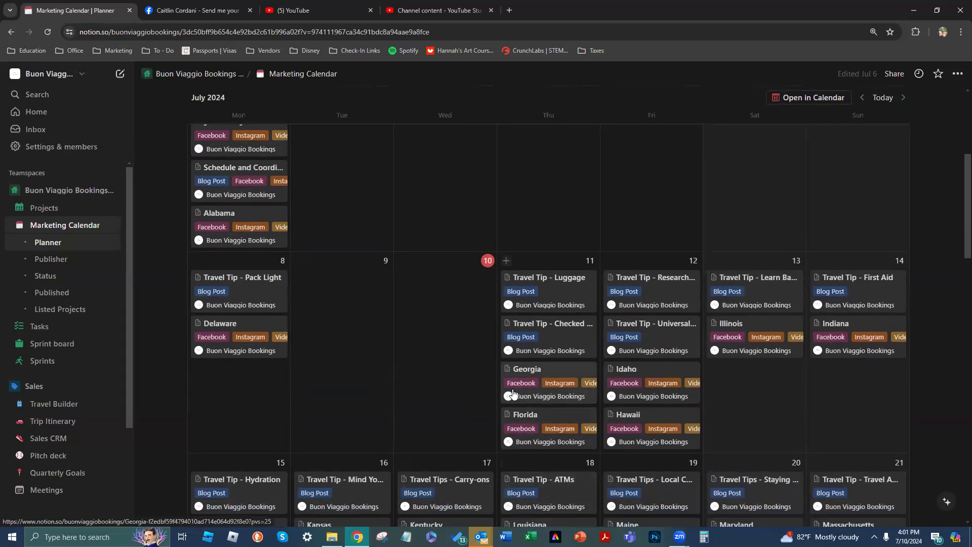
scroll(463, 360, down, 2)
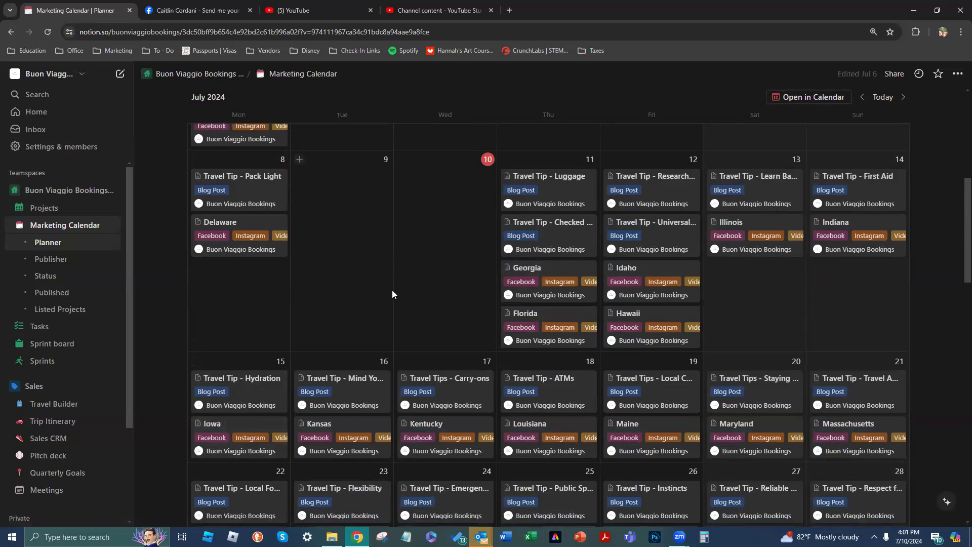
View the Notion Calendar sign-in page and return to the Marketing Calendar
scroll(36, 420, down, 5)
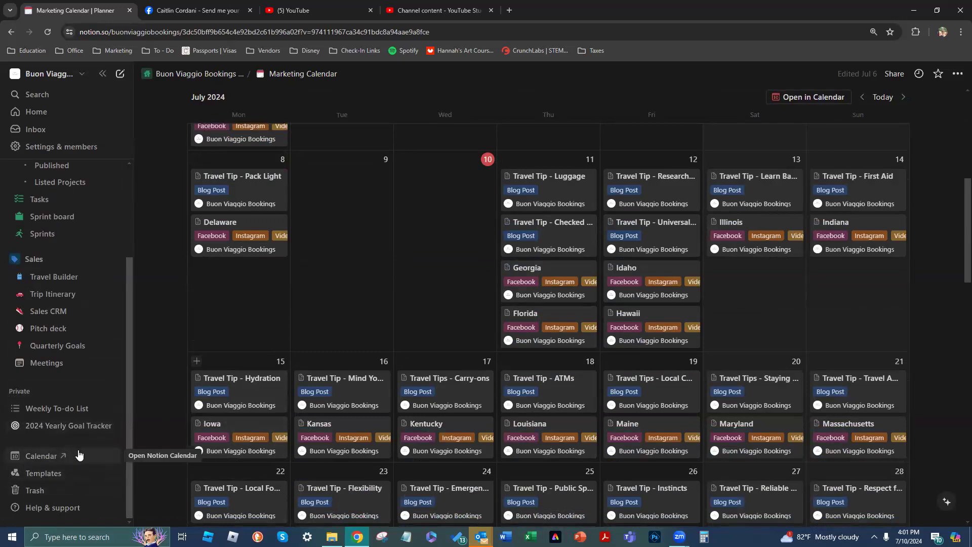
click(41, 455)
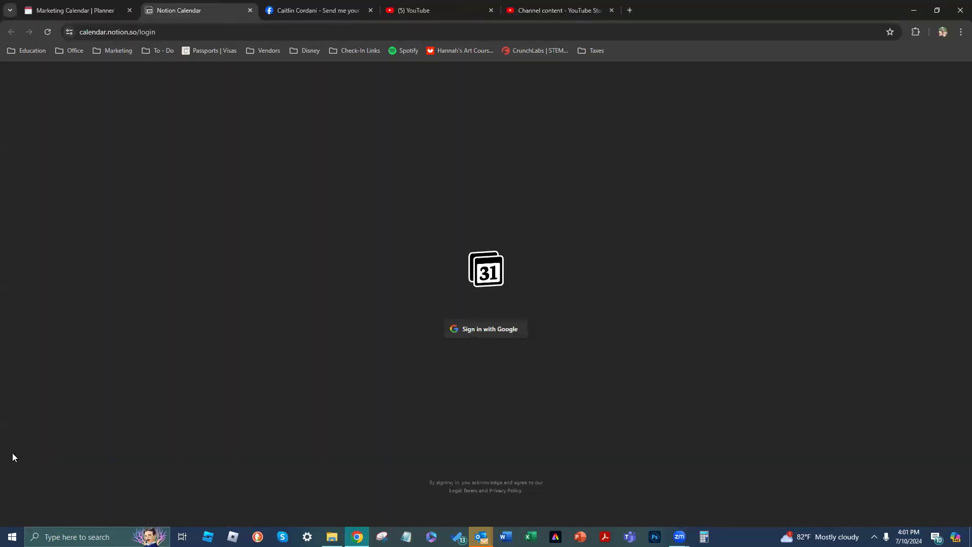
click(250, 11)
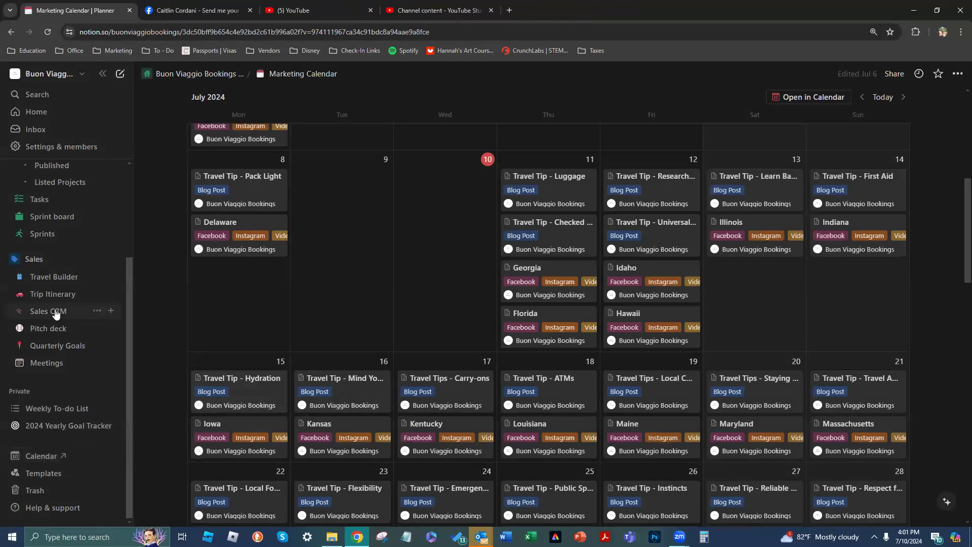
click(61, 455)
click(251, 12)
Look over the workspace's page list and open Settings & members
scroll(81, 401, up, 2)
scroll(85, 409, up, 1)
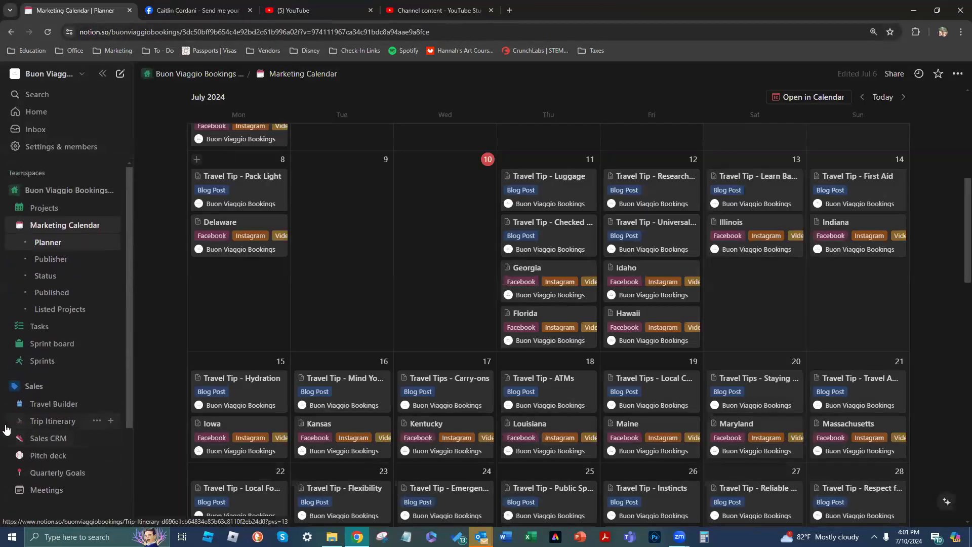
scroll(107, 374, down, 3)
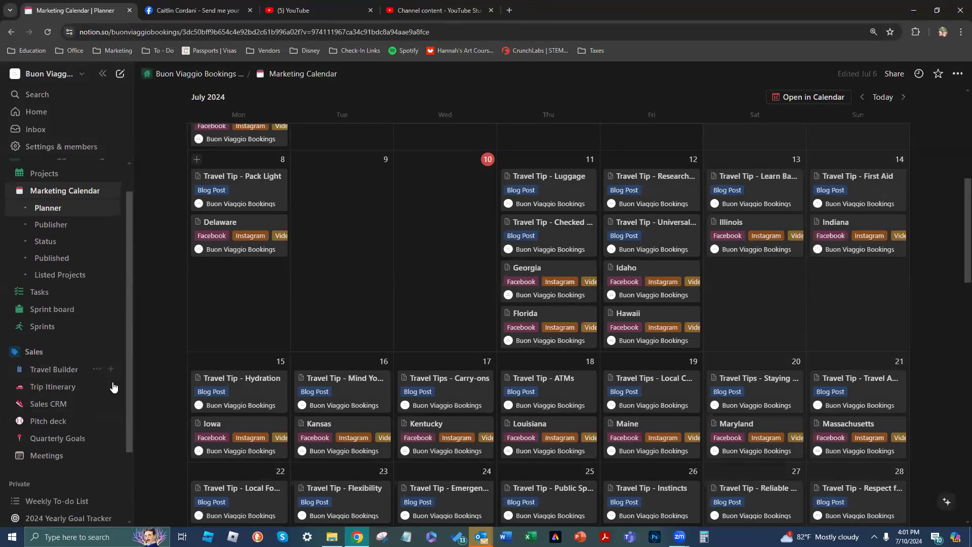
scroll(74, 453, up, 3)
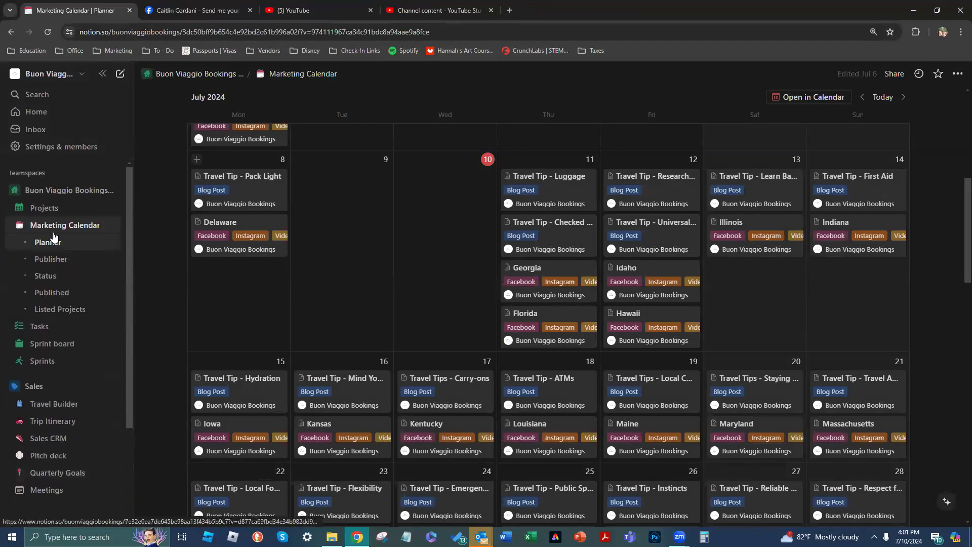
click(43, 146)
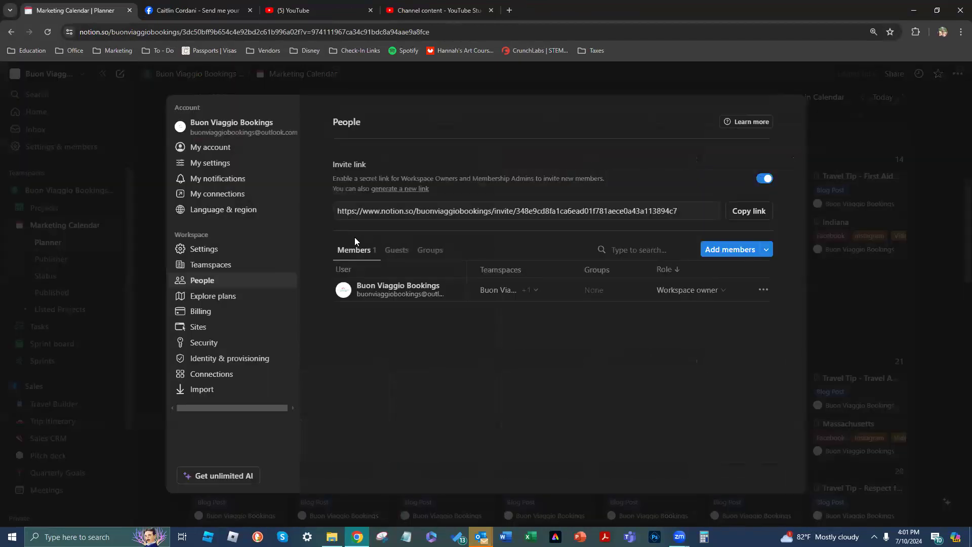
Look over the workspace's Connections settings and open the integration gallery to view its featured integrations and categories
click(217, 374)
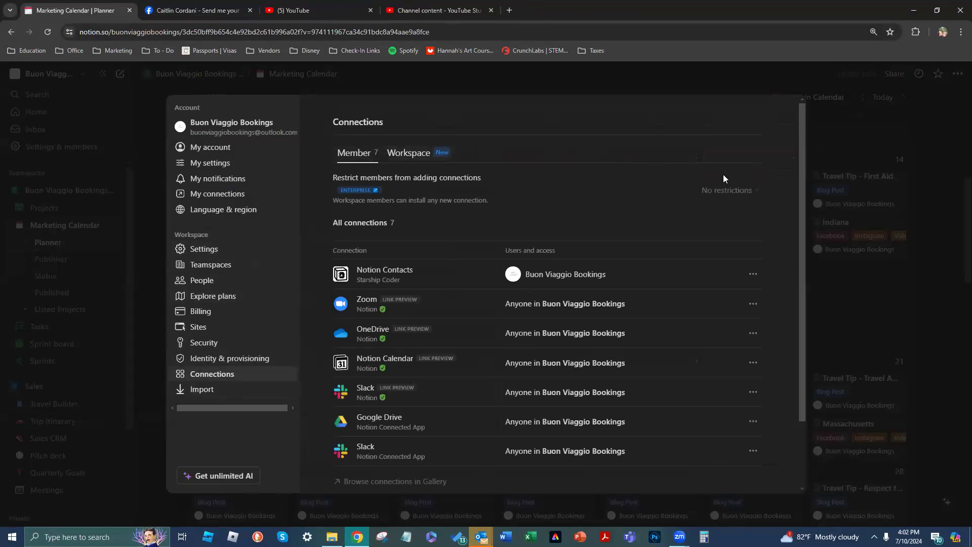
scroll(723, 174, down, 2)
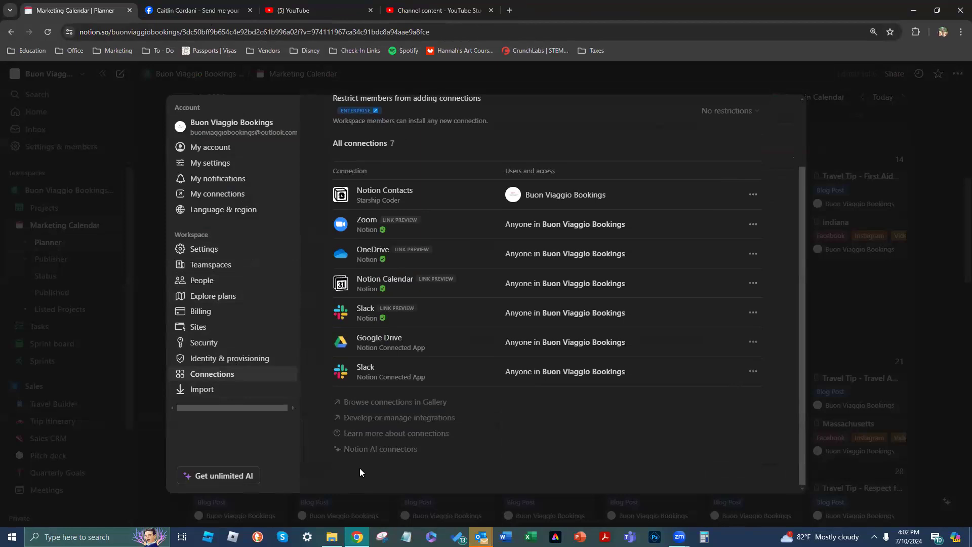
click(373, 405)
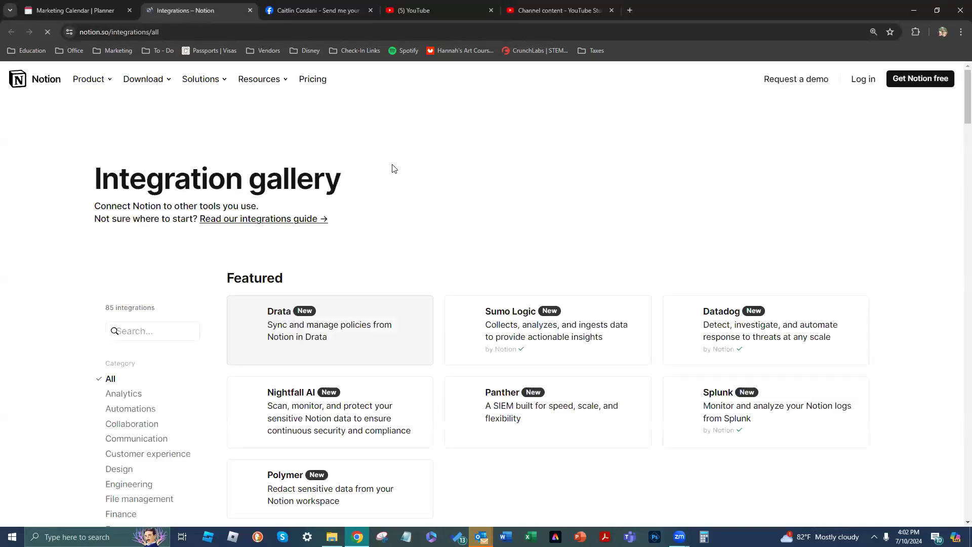
scroll(71, 218, down, 4)
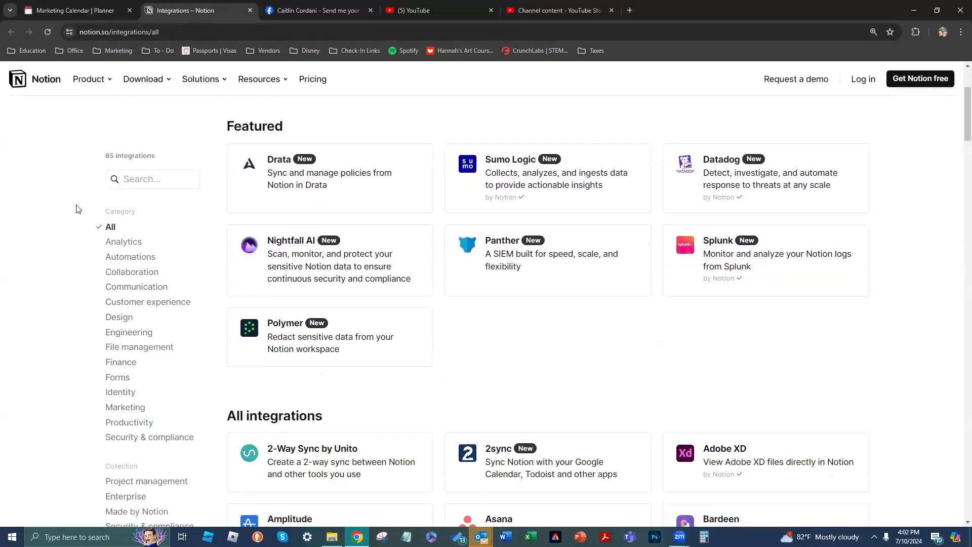
scroll(55, 456, down, 1)
scroll(128, 304, up, 3)
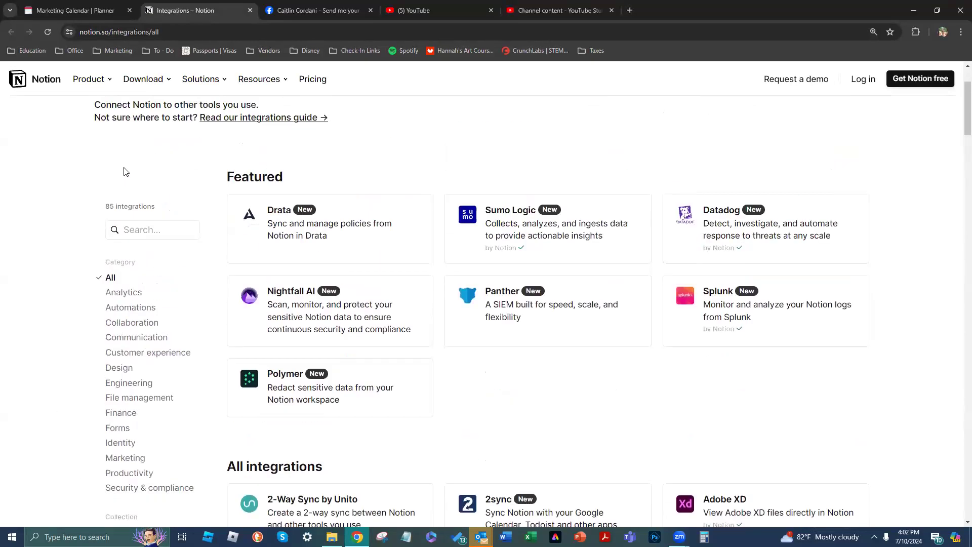
Search the integration gallery for branchup
click(137, 226)
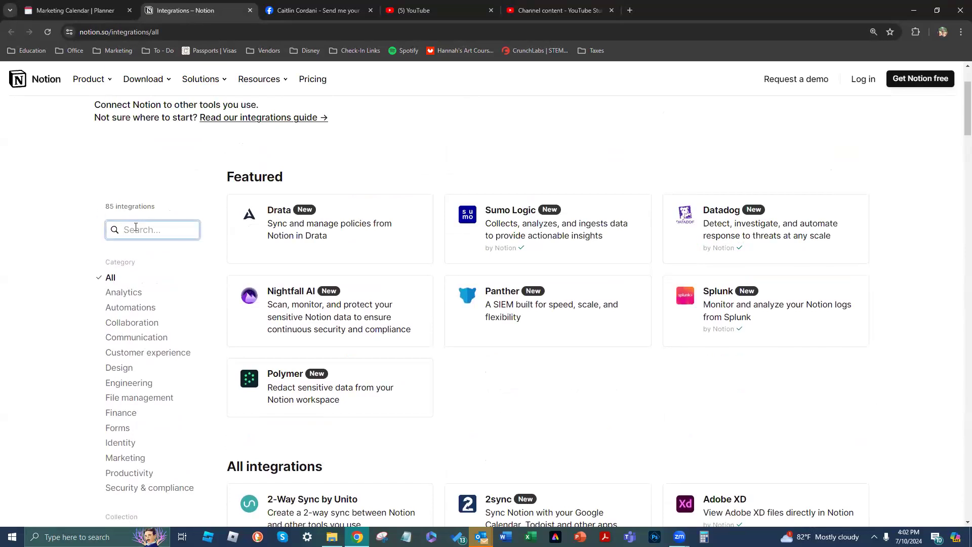
text(branch up)
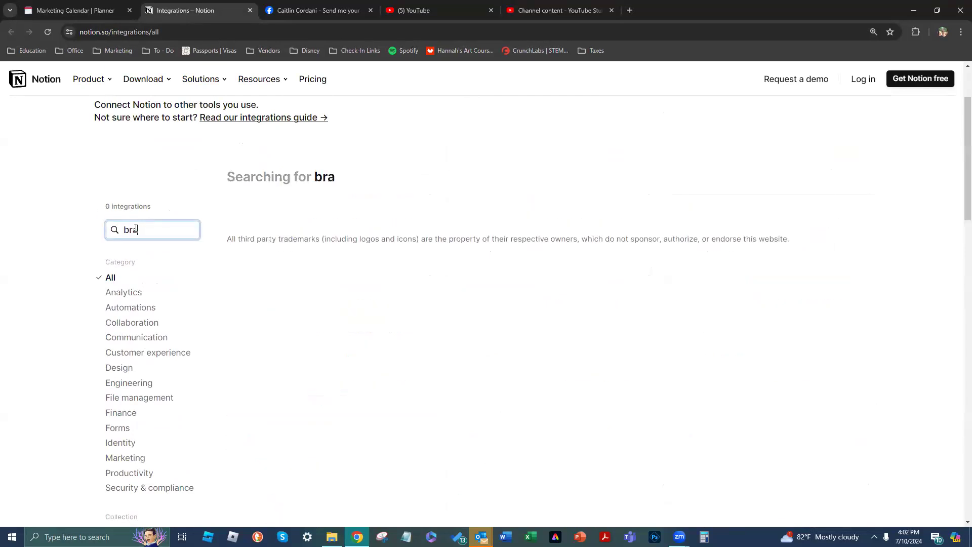
key(BackSpace)
key(BackSpace)
key(BackSpace)
text(up)
Replace the gallery search term with ralio, and clear the search to list all integrations again
drag(168, 233, 125, 233)
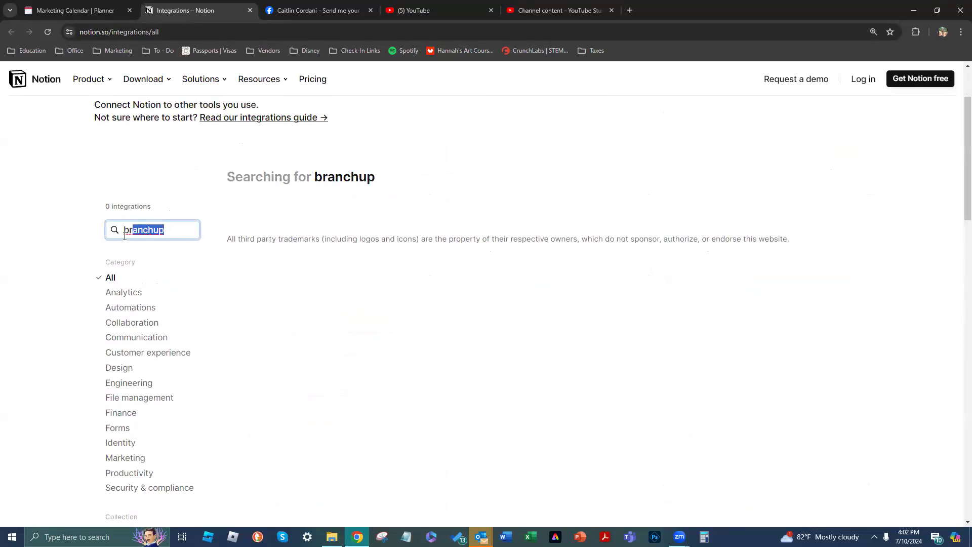
key(BackSpace)
text(ralio)
key(BackSpace)
key(BackSpace)
key(BackSpace)
key(BackSpace)
key(BackSpace)
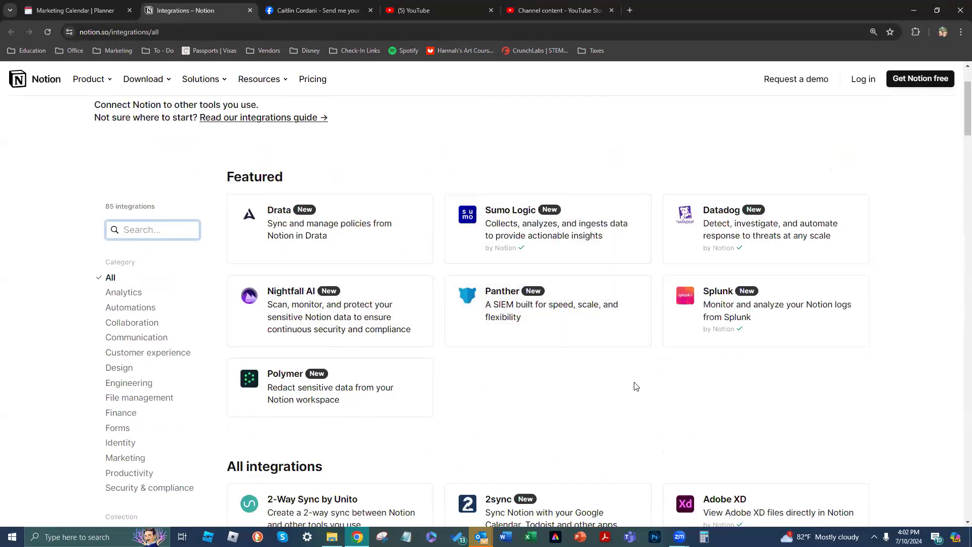
Look through the full list of integrations in the gallery, from 2-Way Sync by Unito to incident.io
scroll(128, 271, down, 1)
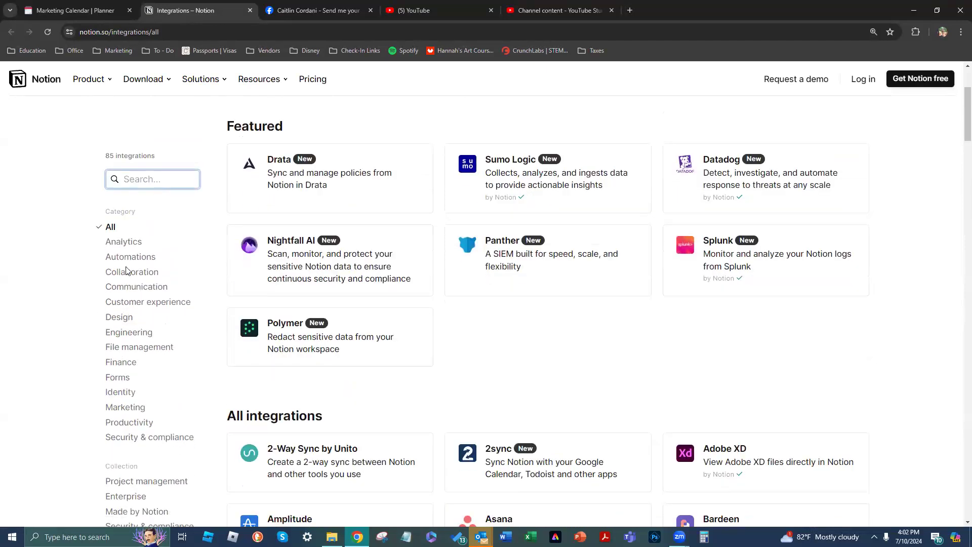
scroll(147, 378, down, 4)
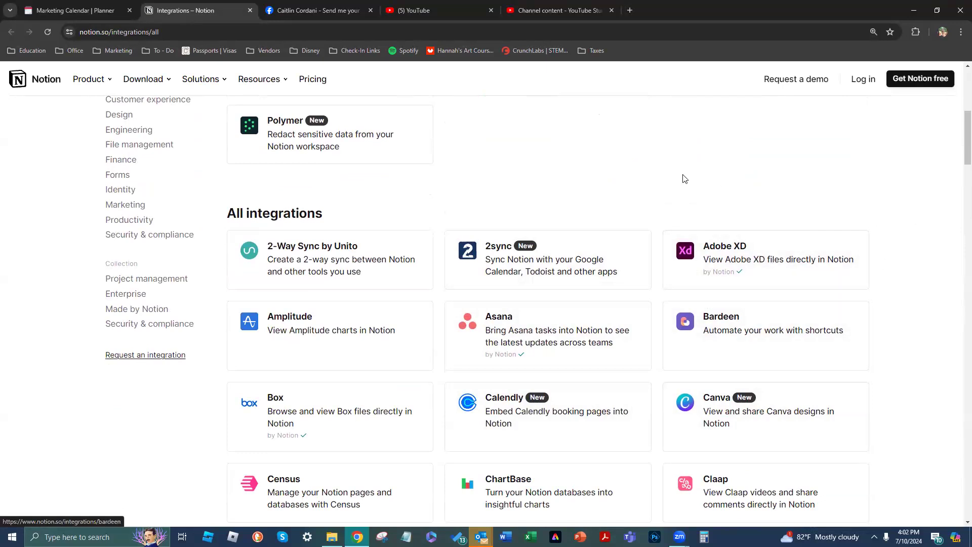
scroll(827, 128, down, 2)
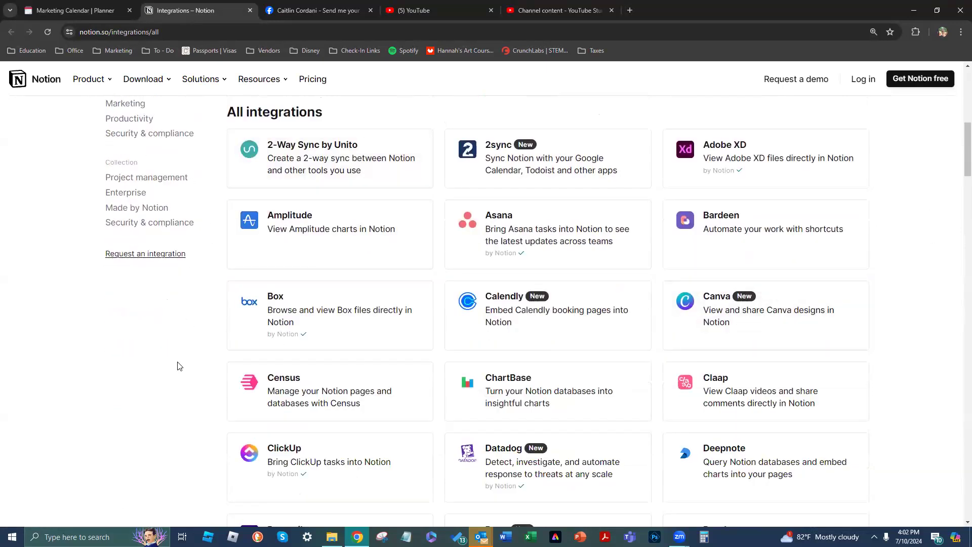
scroll(150, 398, down, 1)
scroll(150, 398, down, 3)
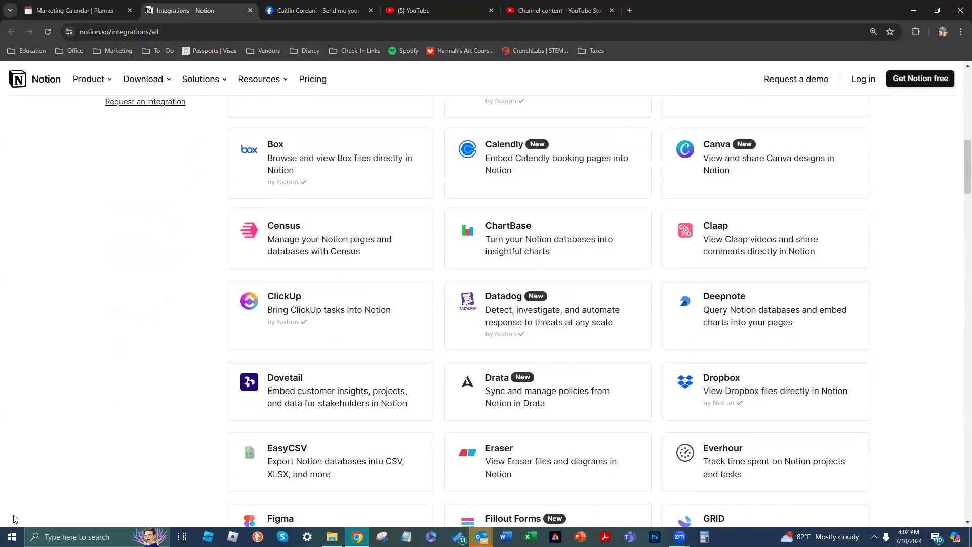
scroll(930, 261, down, 2)
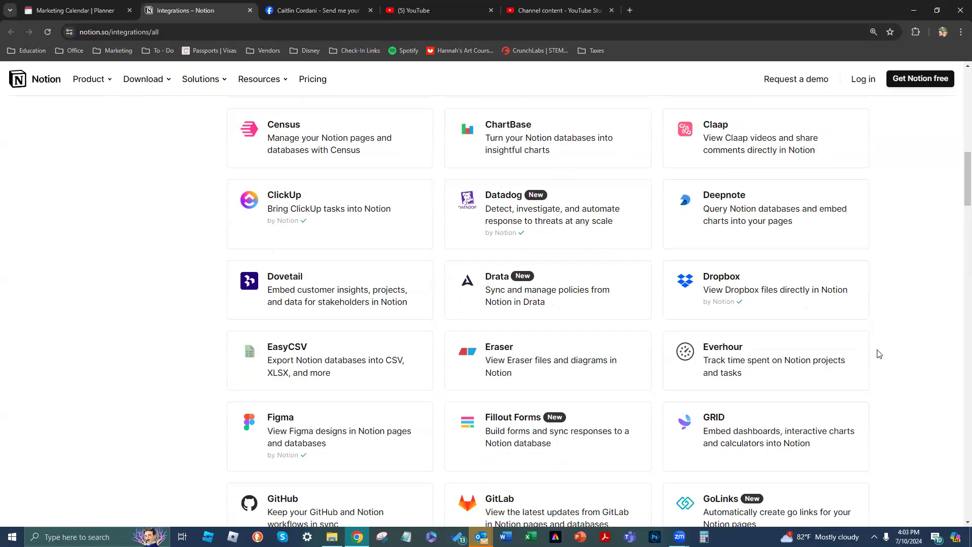
scroll(959, 329, down, 2)
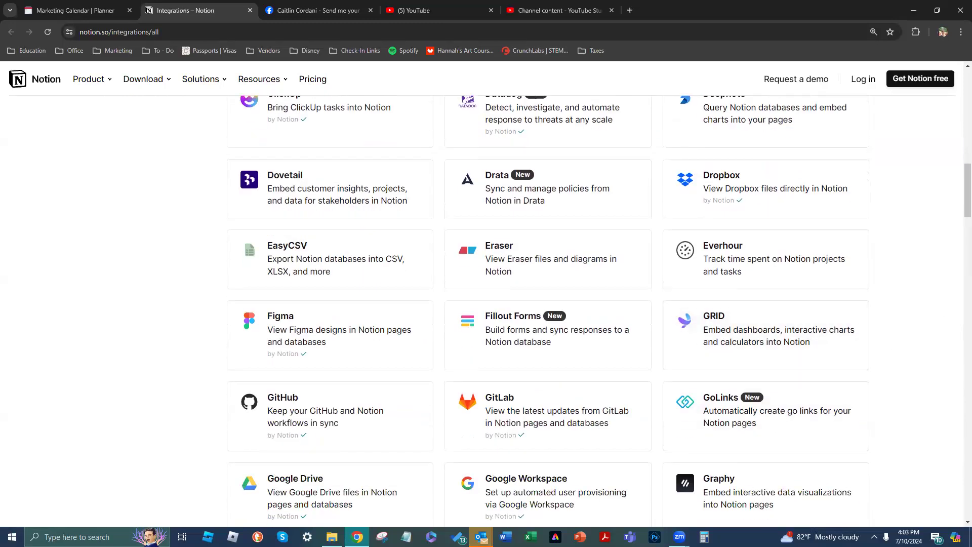
scroll(911, 258, down, 1)
scroll(911, 259, down, 2)
scroll(921, 263, down, 1)
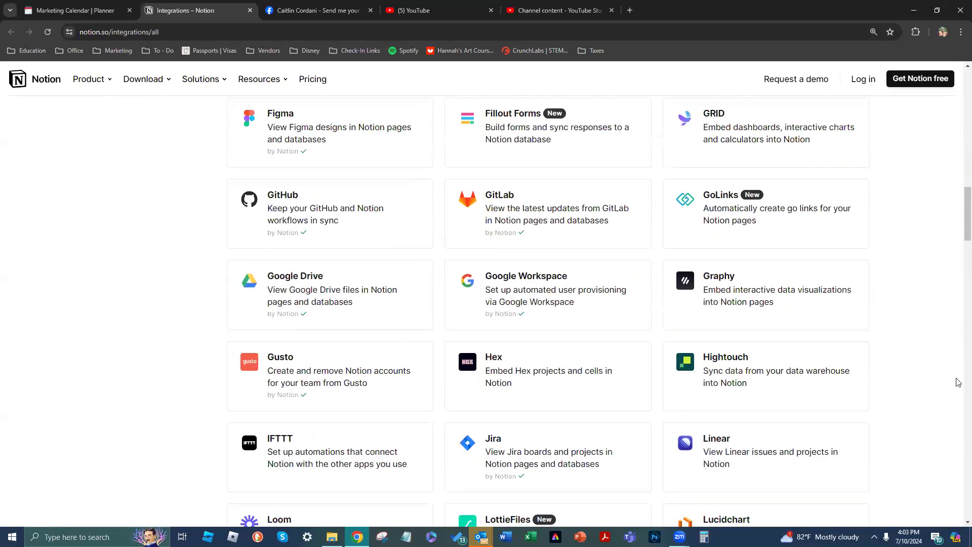
scroll(910, 244, down, 2)
scroll(910, 244, down, 1)
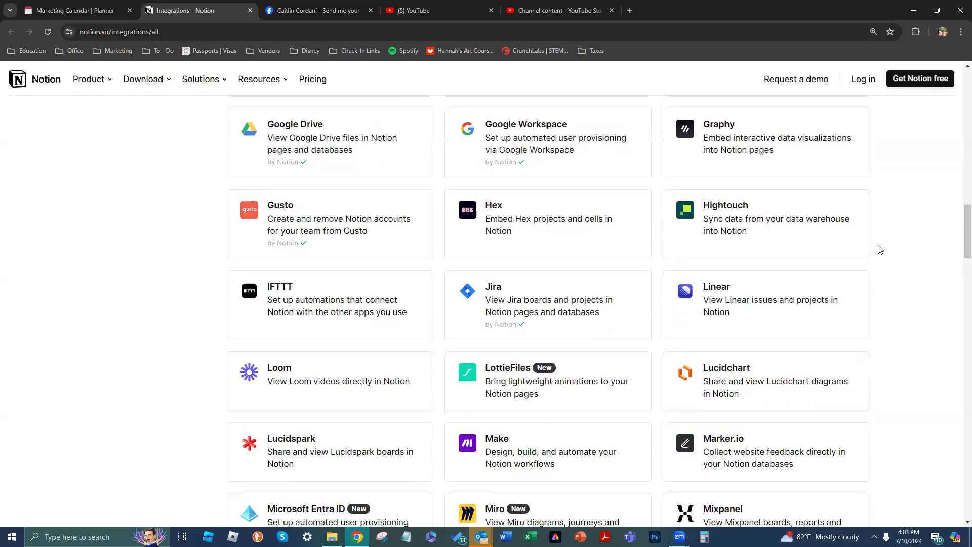
scroll(866, 275, down, 3)
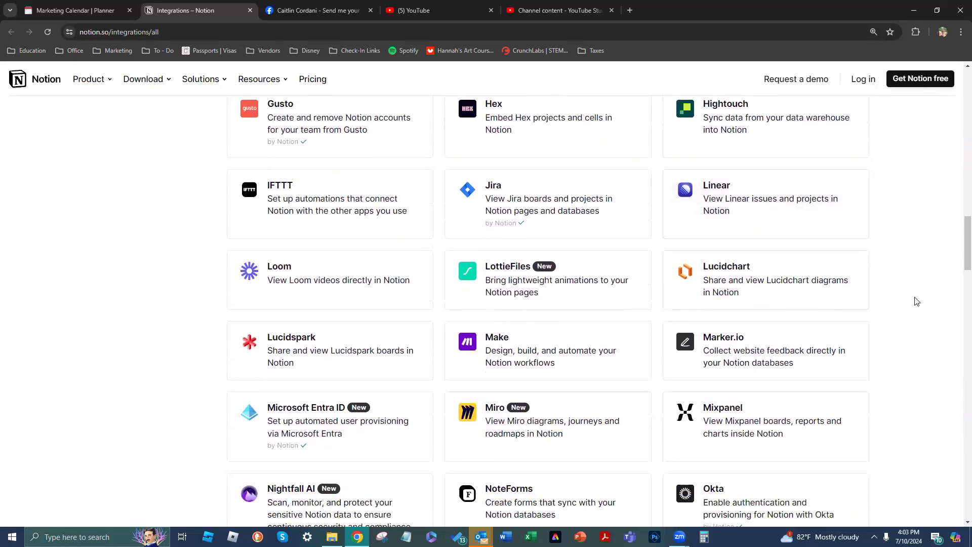
scroll(903, 264, down, 1)
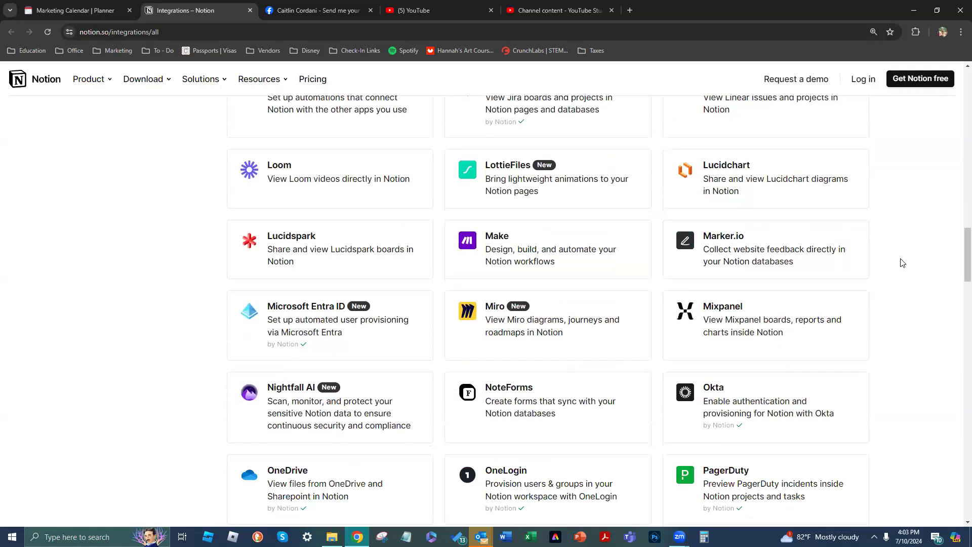
scroll(902, 263, down, 1)
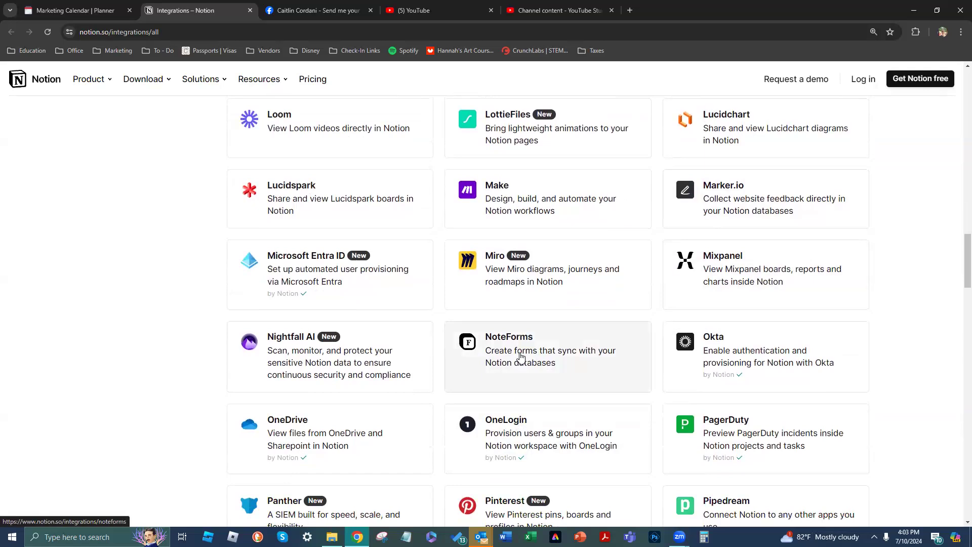
scroll(259, 200, down, 3)
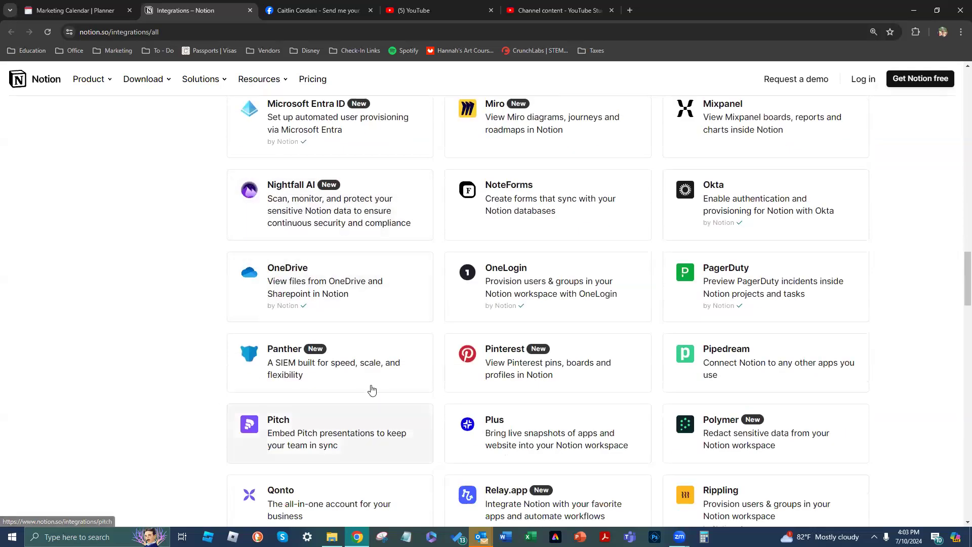
scroll(908, 260, down, 2)
scroll(908, 260, down, 2)
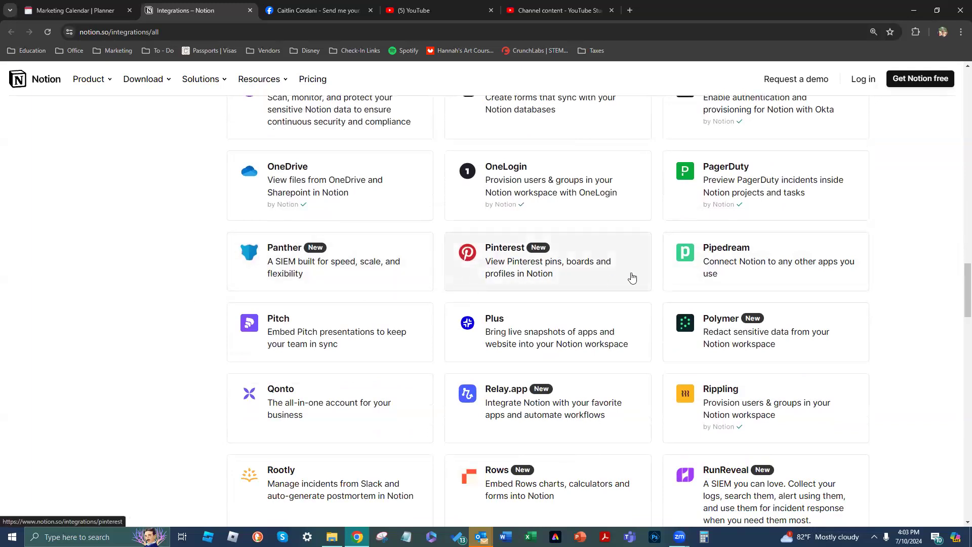
scroll(887, 278, down, 3)
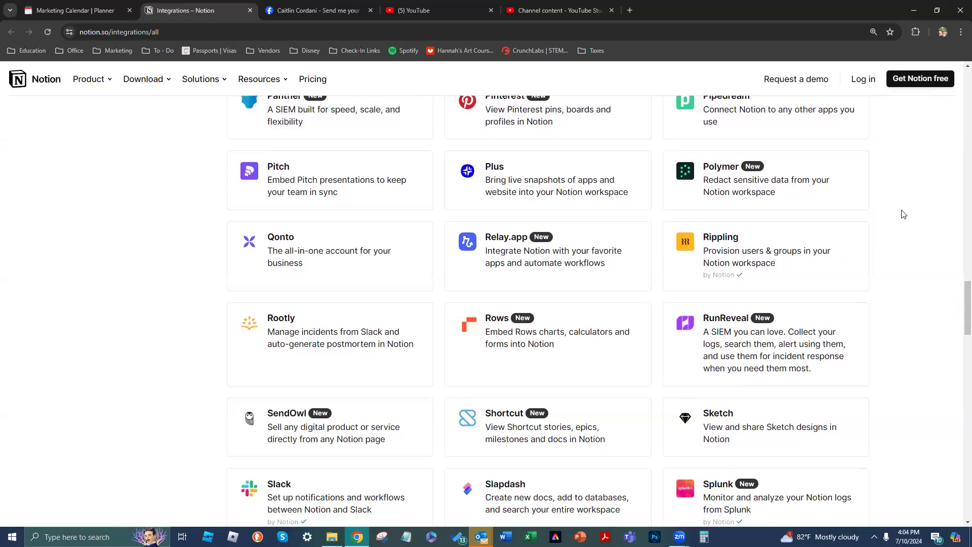
scroll(905, 218, down, 3)
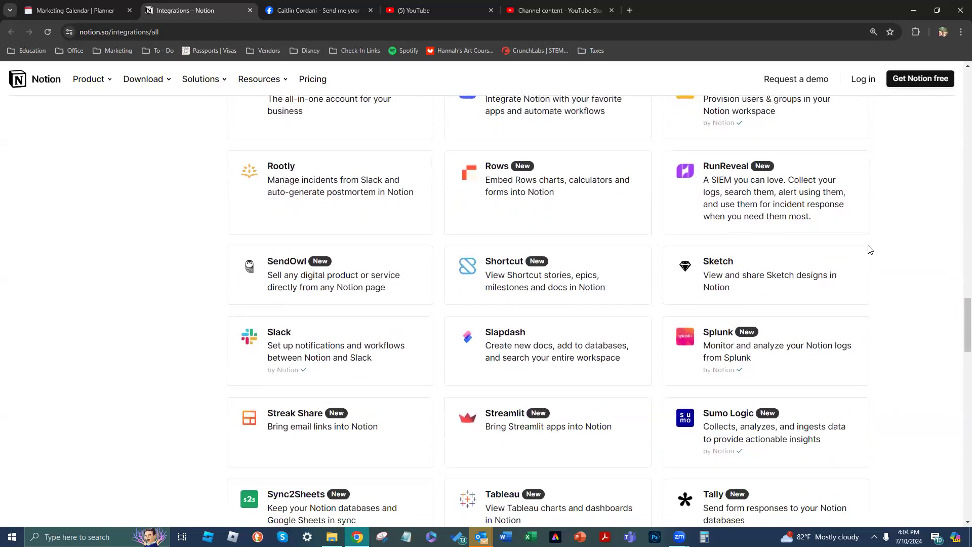
scroll(868, 248, down, 1)
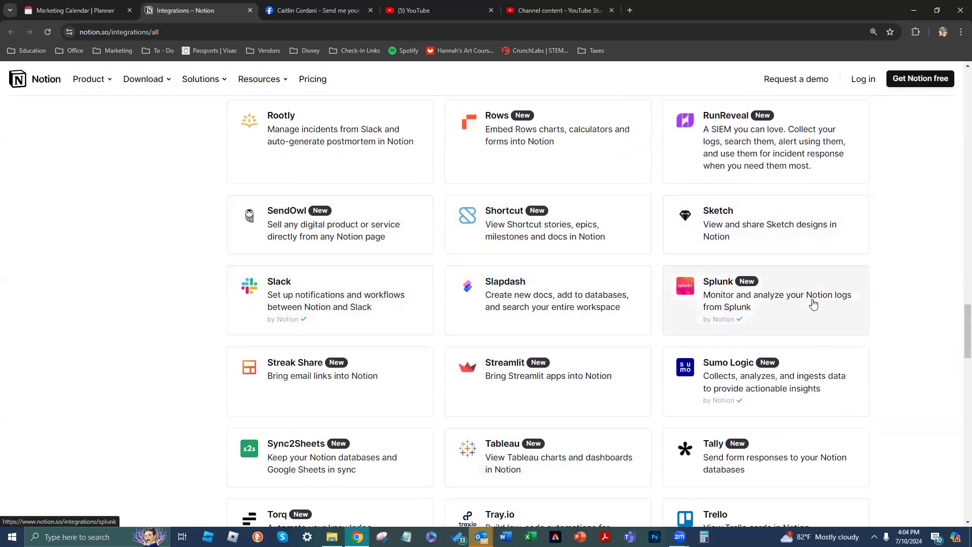
scroll(813, 303, down, 2)
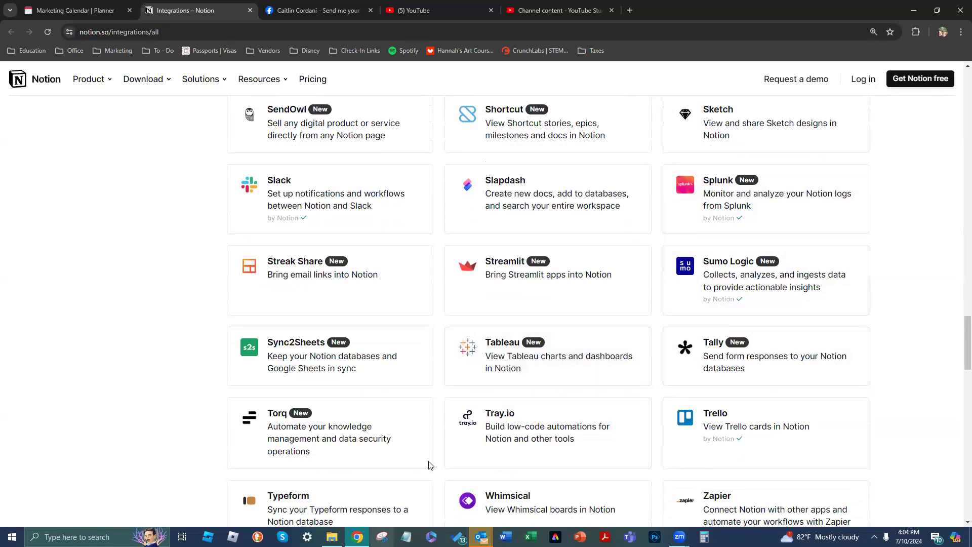
scroll(811, 225, down, 2)
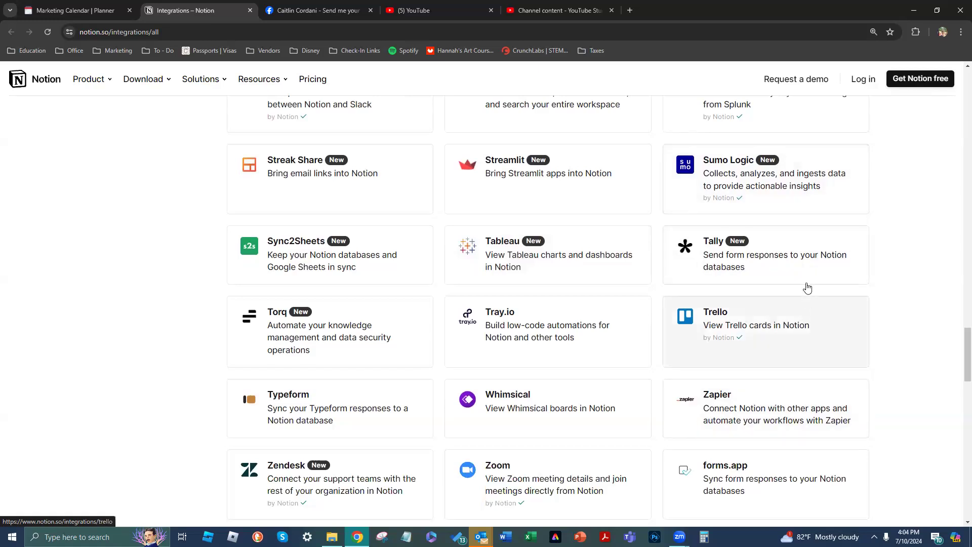
scroll(805, 285, down, 2)
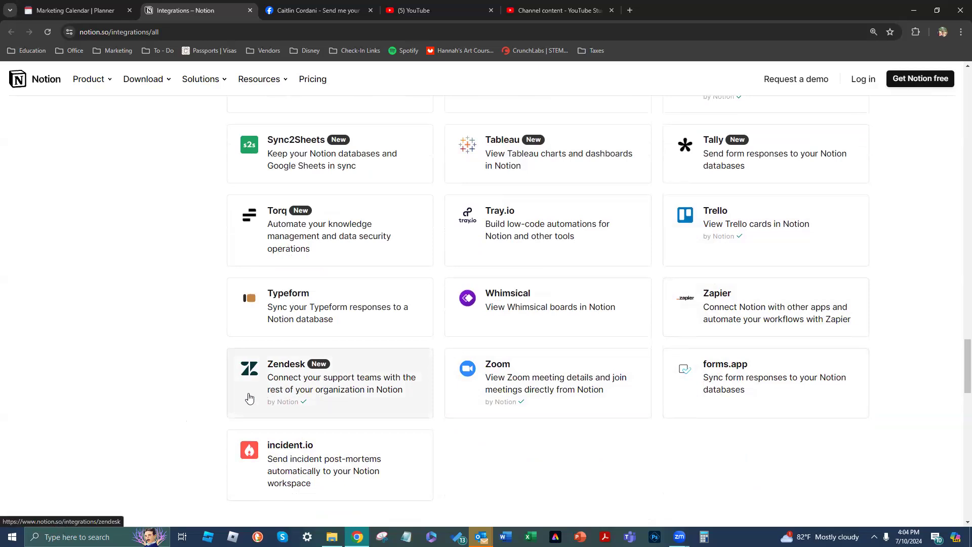
Review the gallery's category and collection lists and featured integrations, and close the gallery to return to the Connections settings
scroll(178, 447, up, 4)
scroll(178, 447, up, 7)
scroll(160, 448, up, 9)
scroll(160, 445, up, 10)
scroll(154, 439, up, 6)
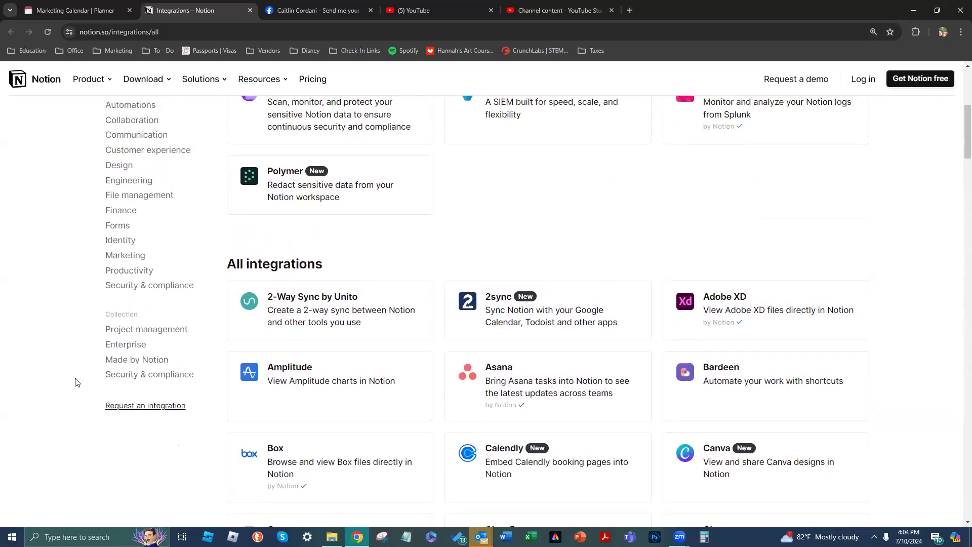
scroll(96, 395, up, 1)
scroll(121, 390, down, 2)
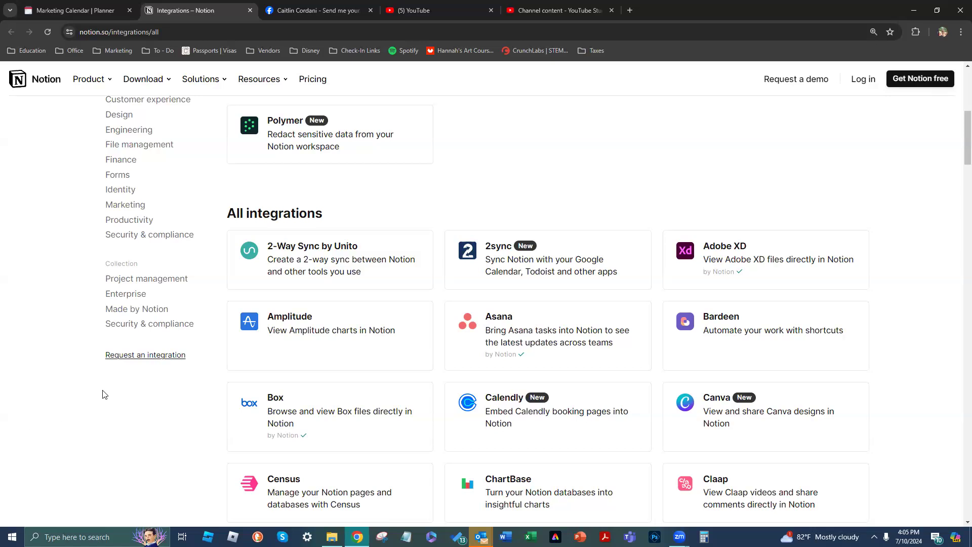
scroll(182, 364, up, 4)
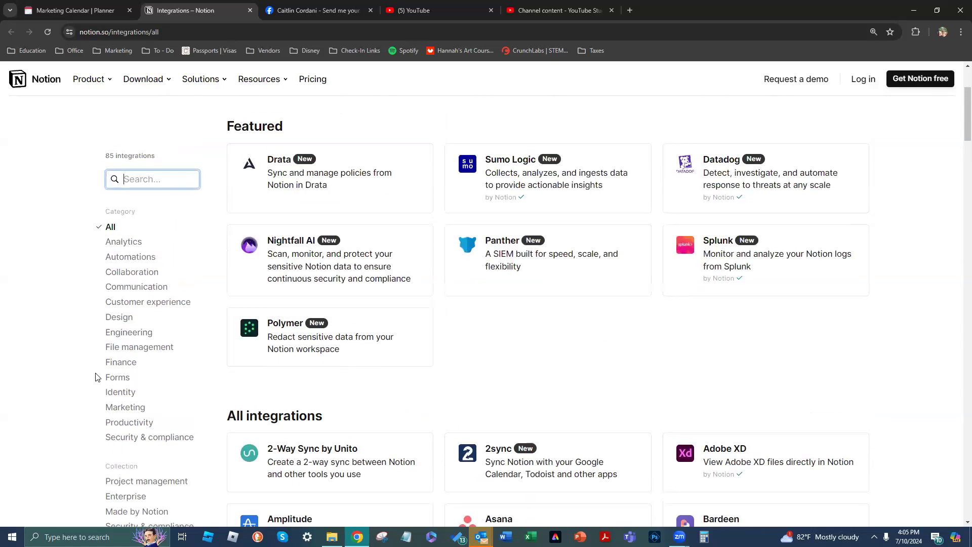
scroll(96, 377, up, 3)
scroll(74, 326, down, 4)
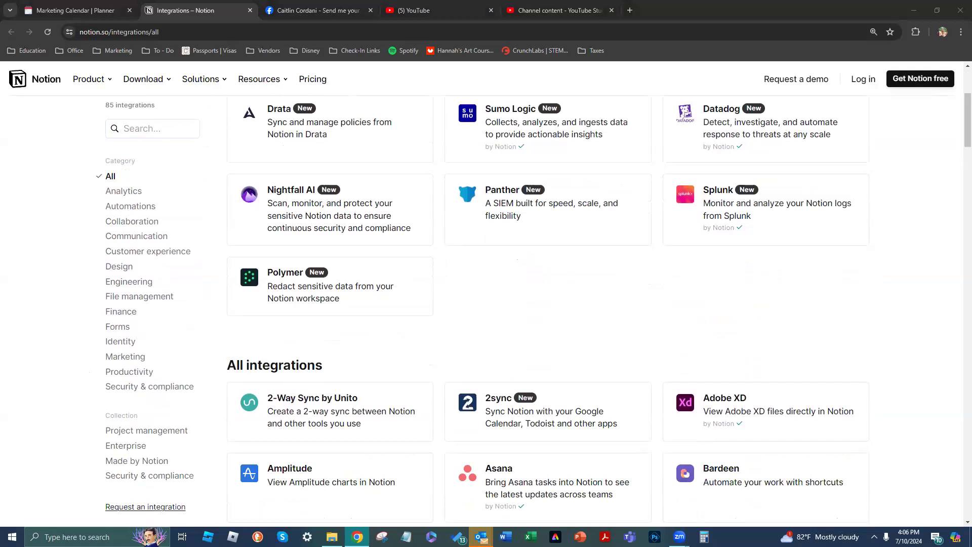
scroll(442, 329, up, 4)
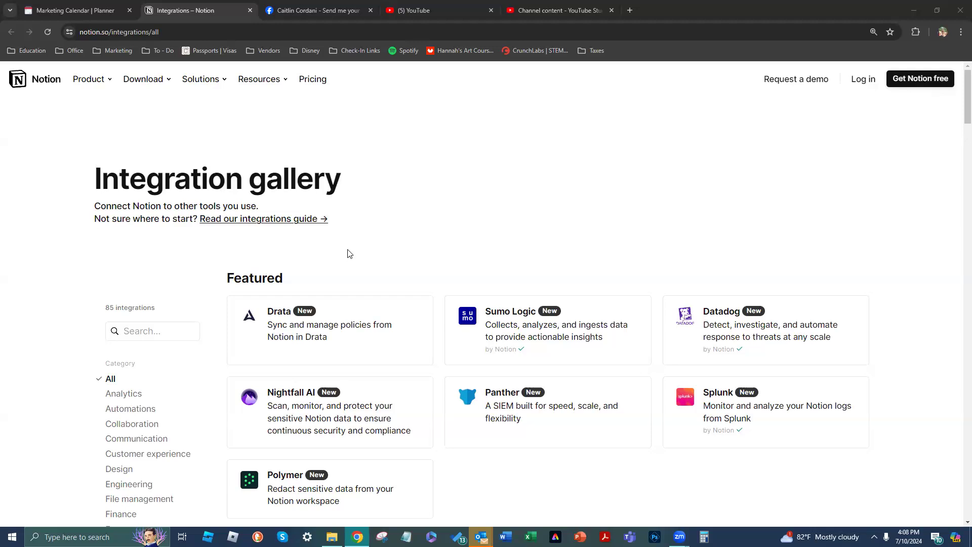
scroll(102, 304, down, 6)
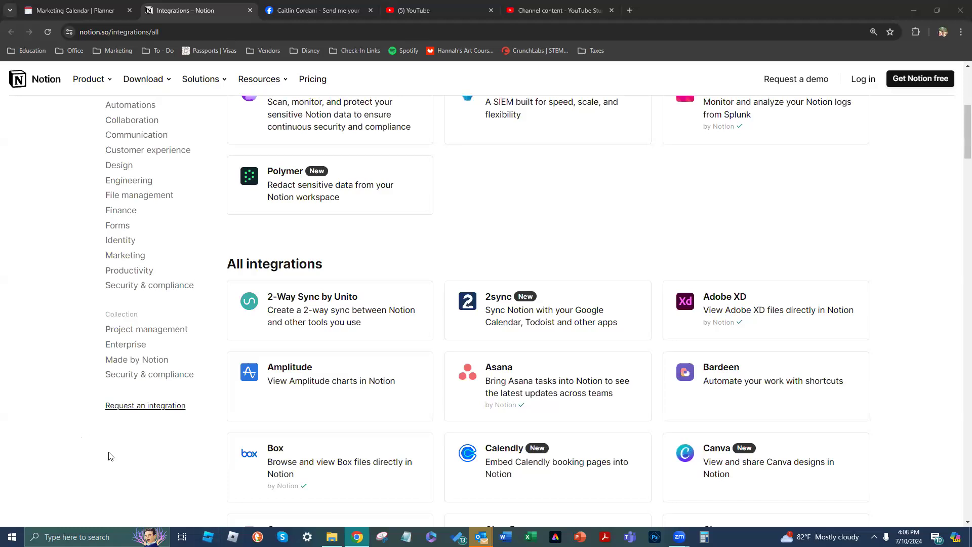
scroll(115, 457, up, 5)
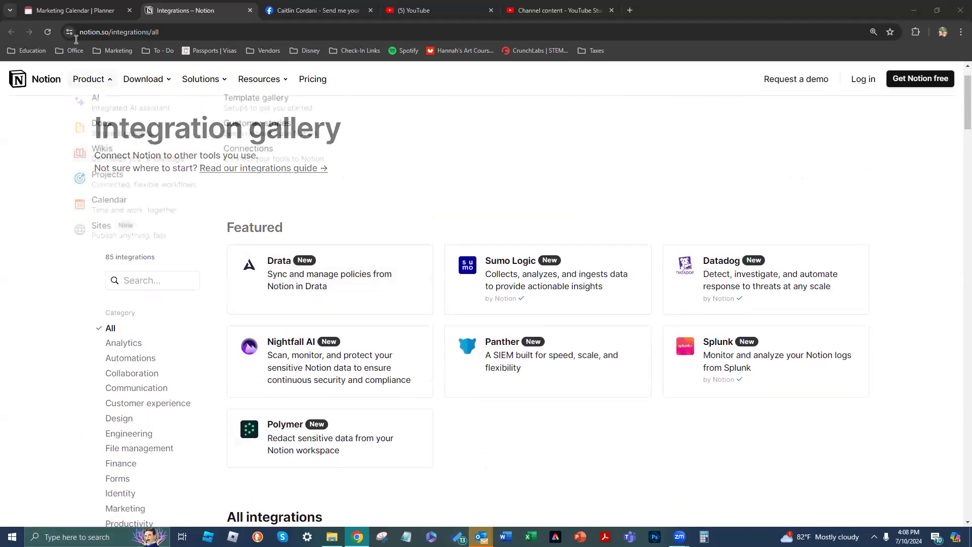
click(250, 10)
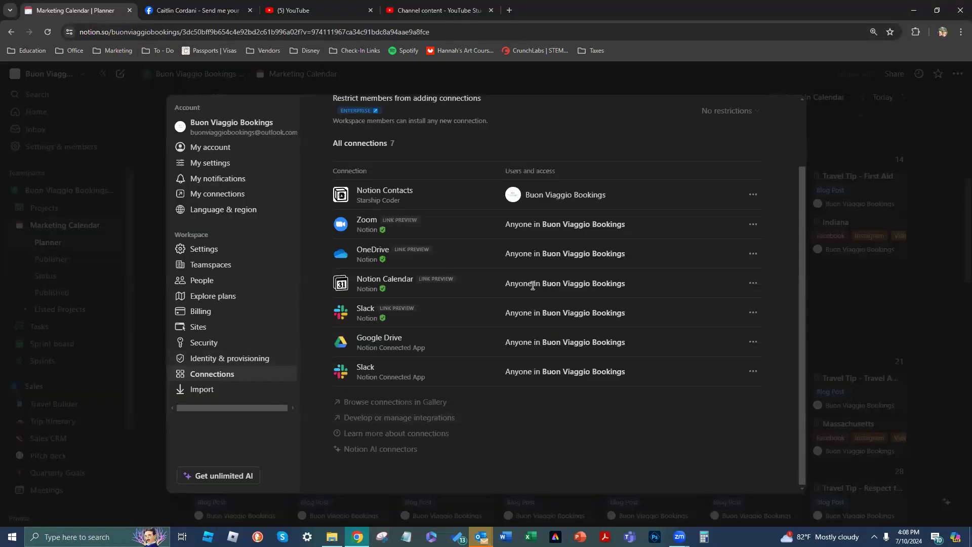